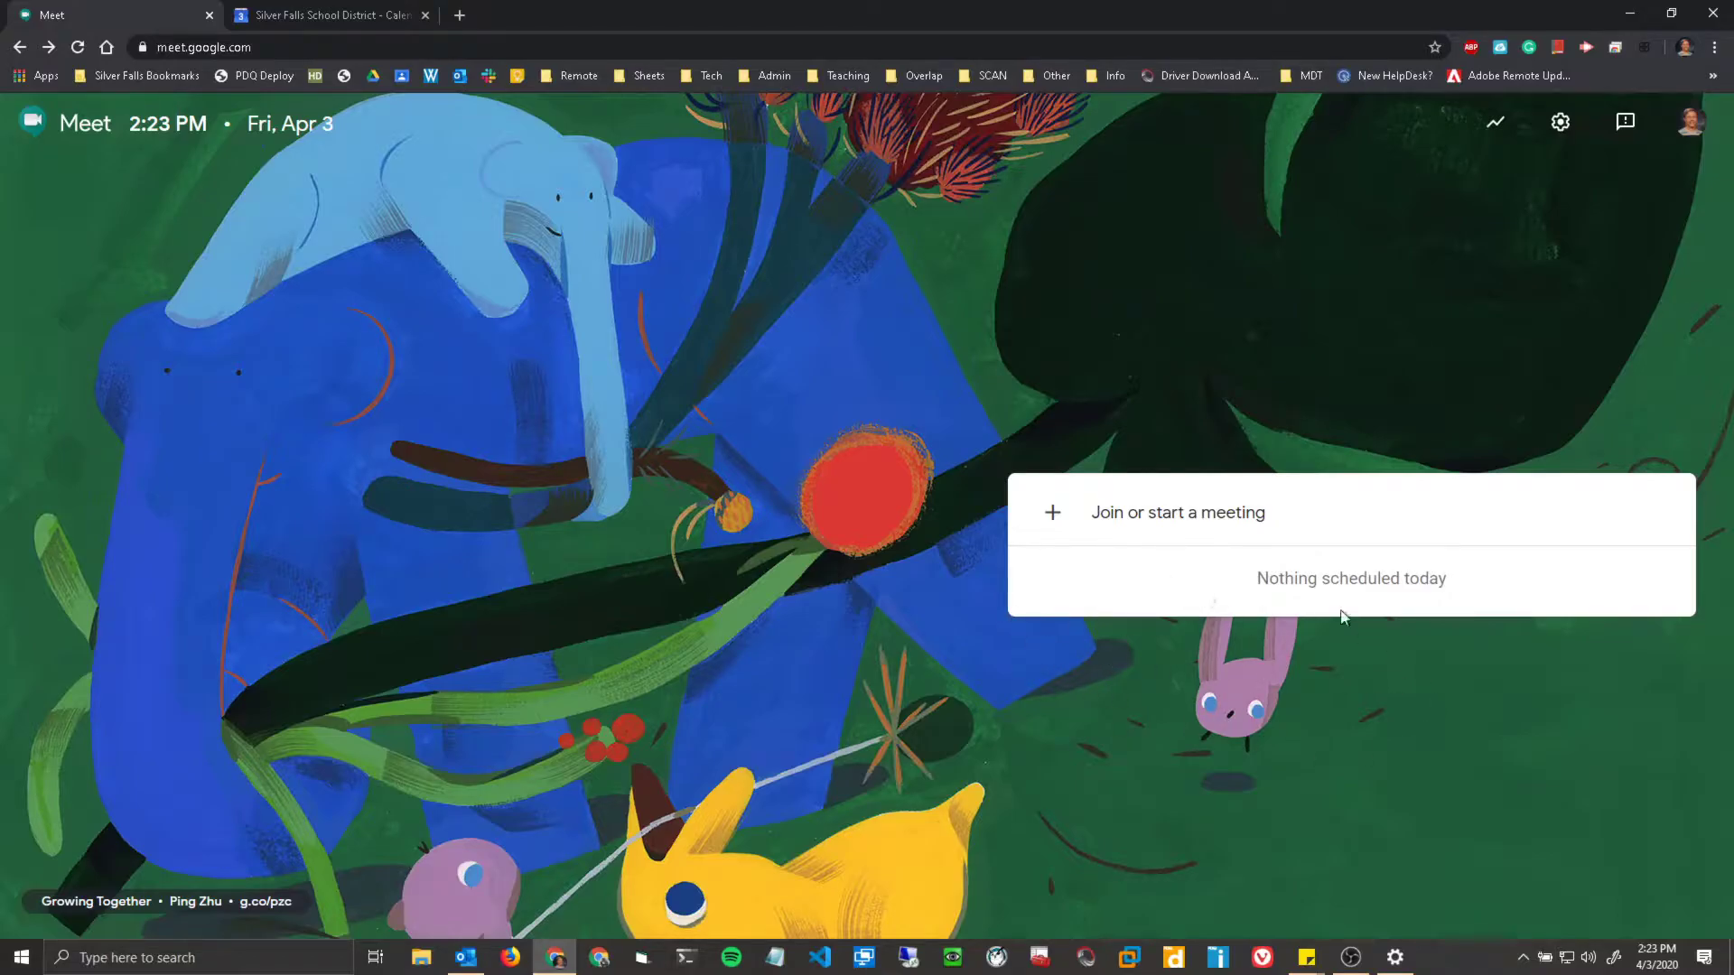
Step: Start a new meeting with the nickname FirstMeeting
{"action": "left_click", "coordinate": [1111, 525]}
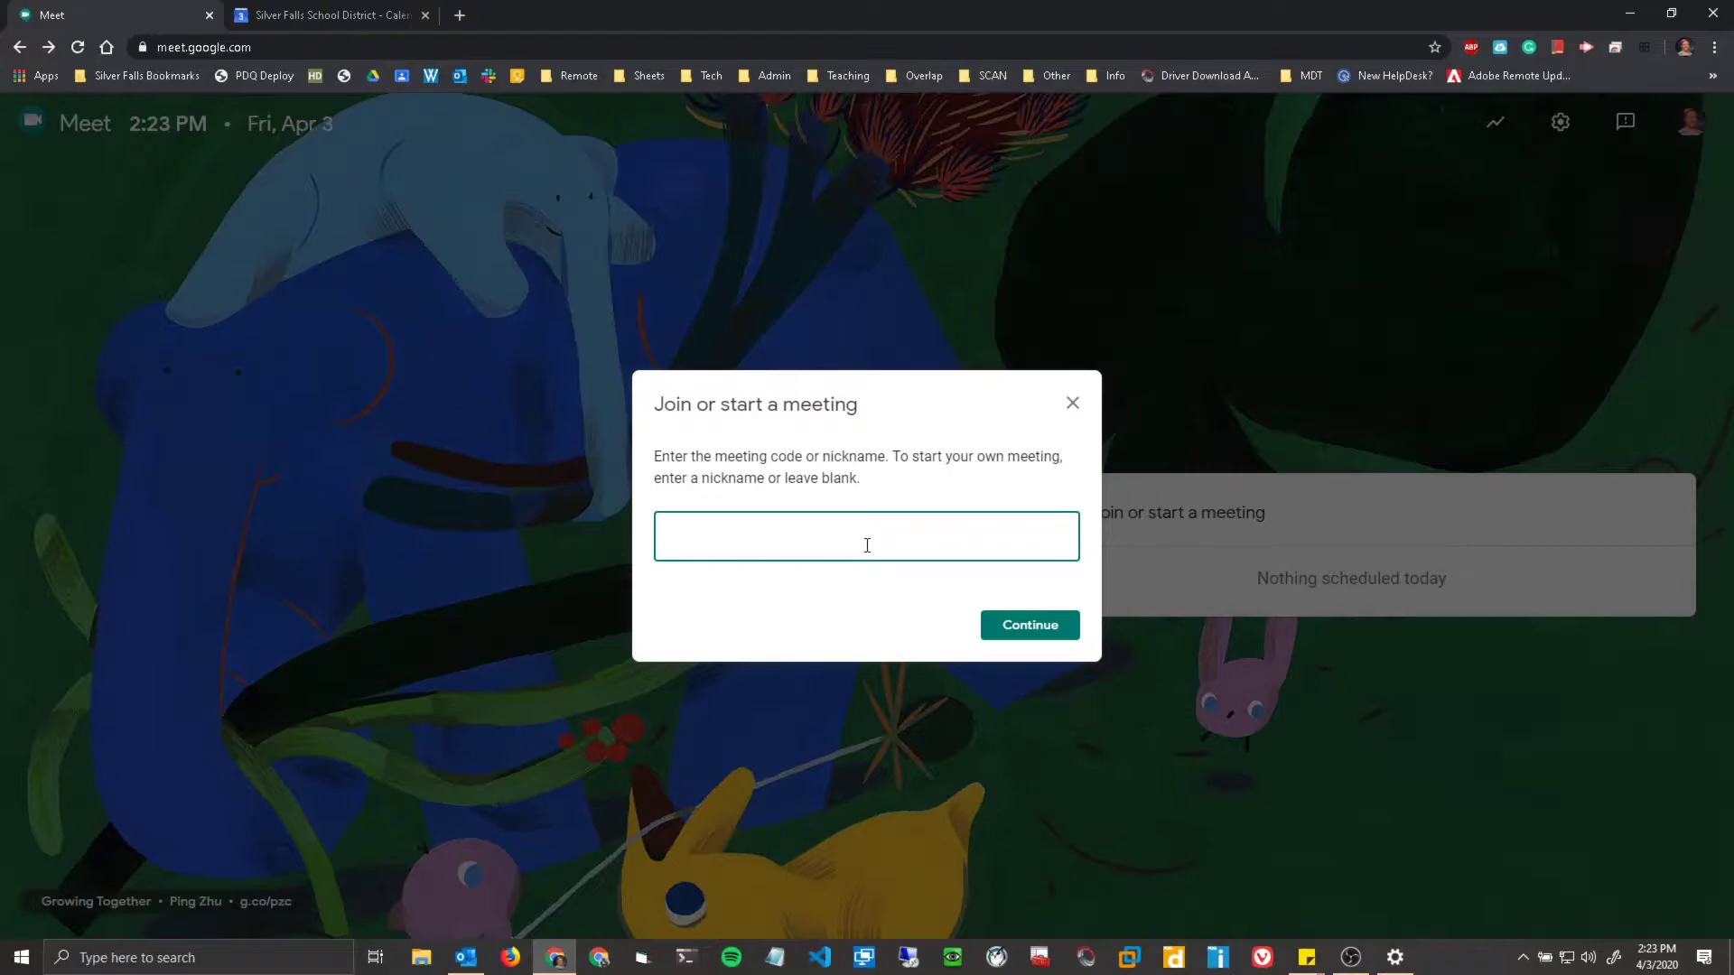
{"action": "type", "text": "FirstMeeting"}
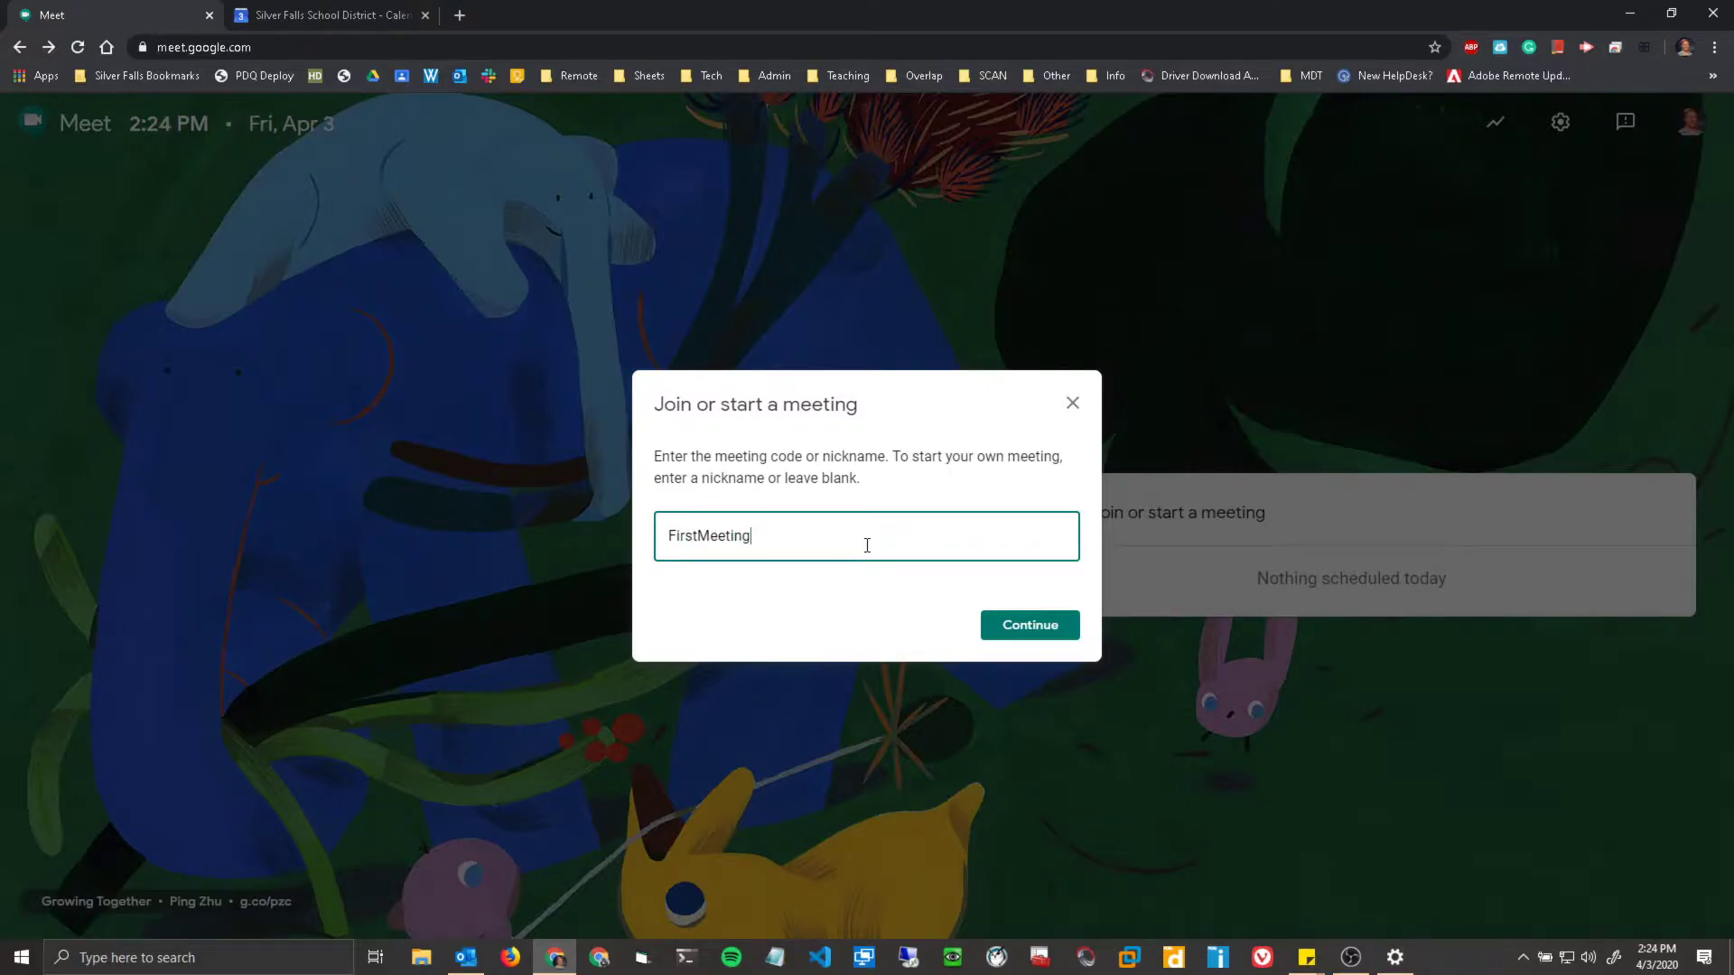
{"action": "left_click", "coordinate": [1070, 627]}
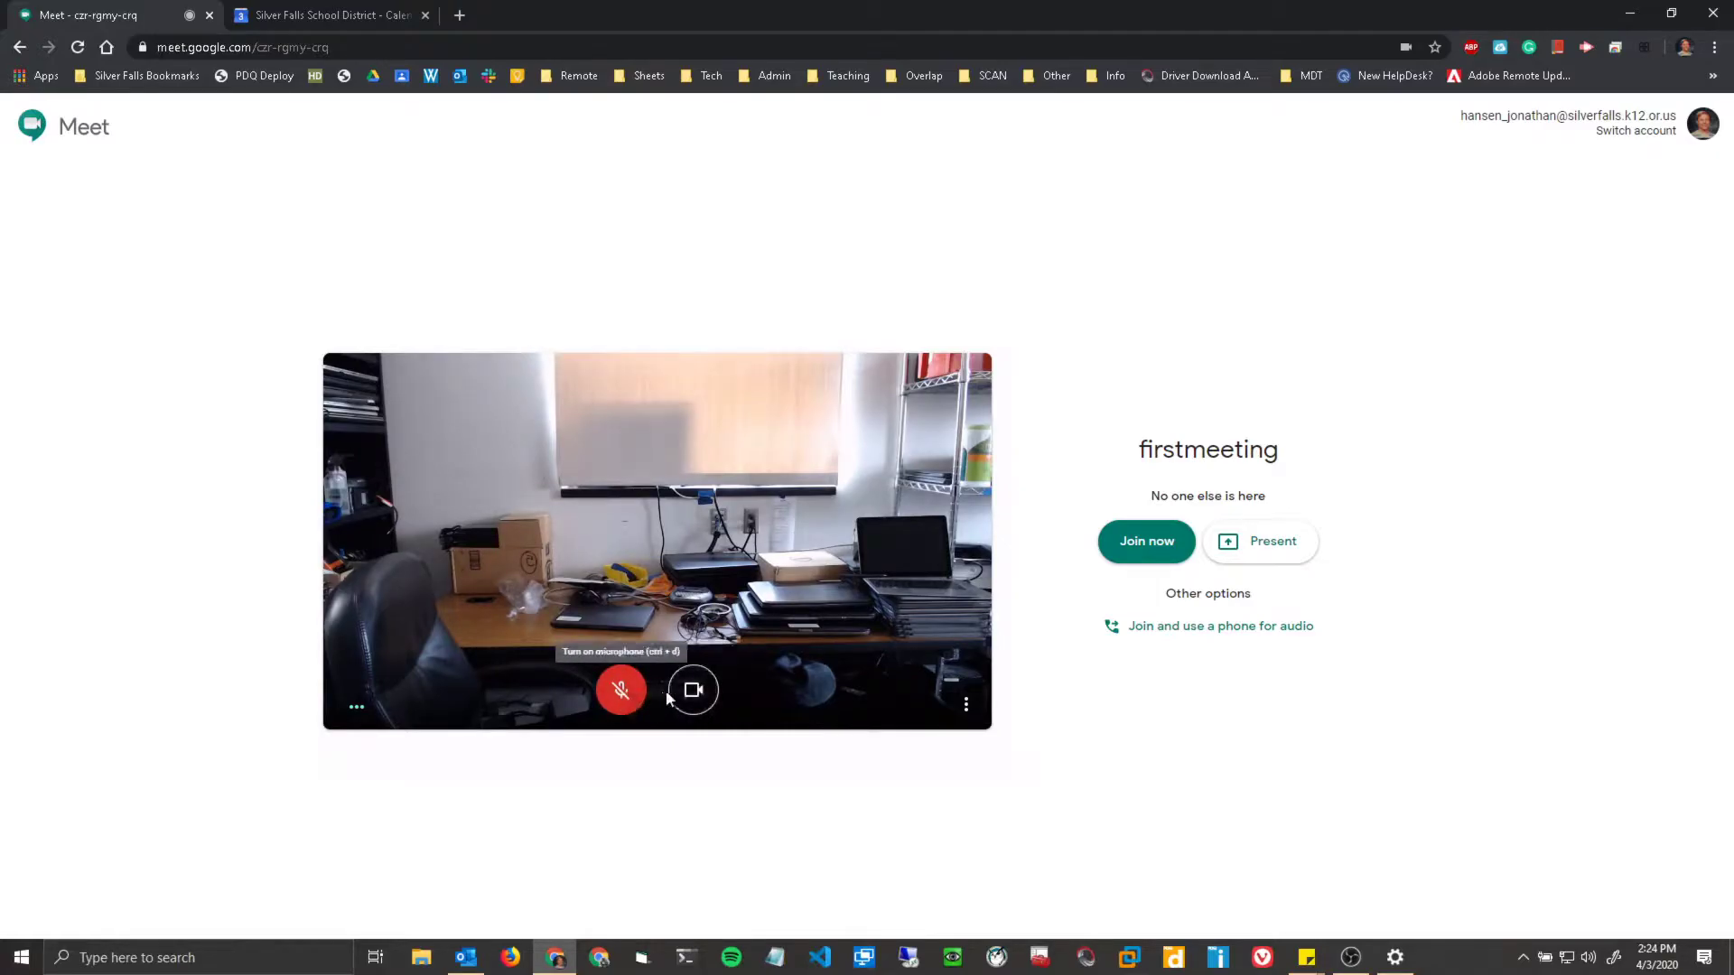
Step: Try to turn on the microphone, toggle the camera off and back on, and join the firstmeeting call
{"action": "left_click", "coordinate": [623, 696]}
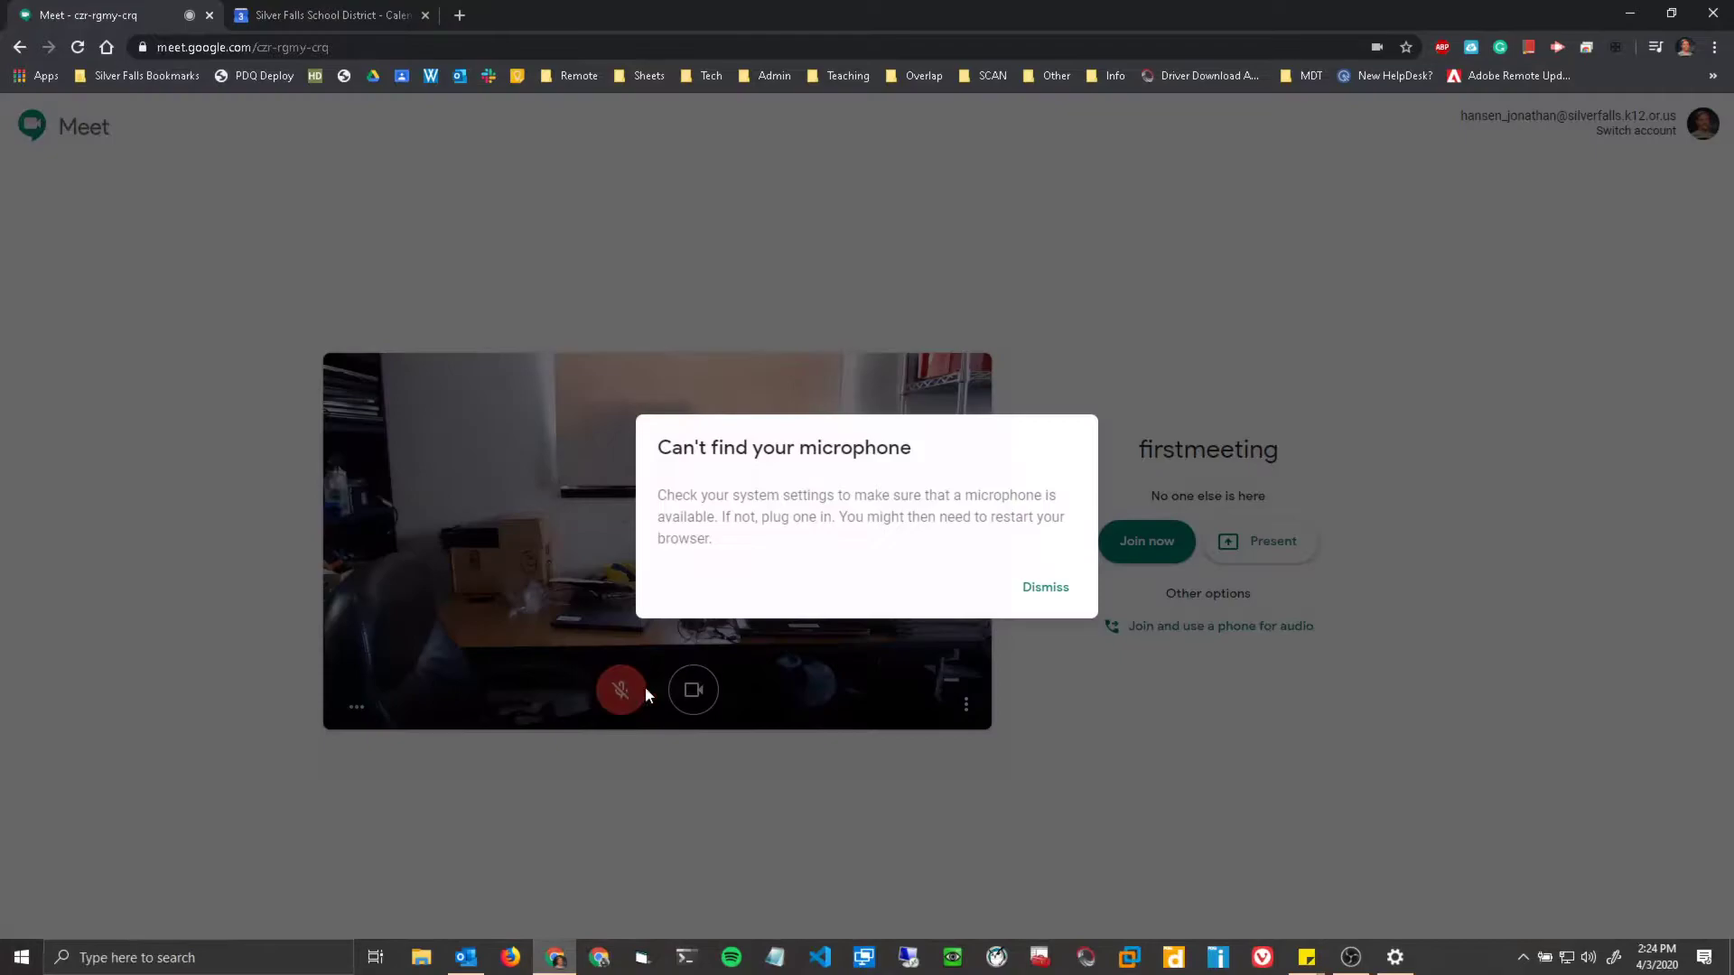
{"action": "left_click", "coordinate": [1025, 596]}
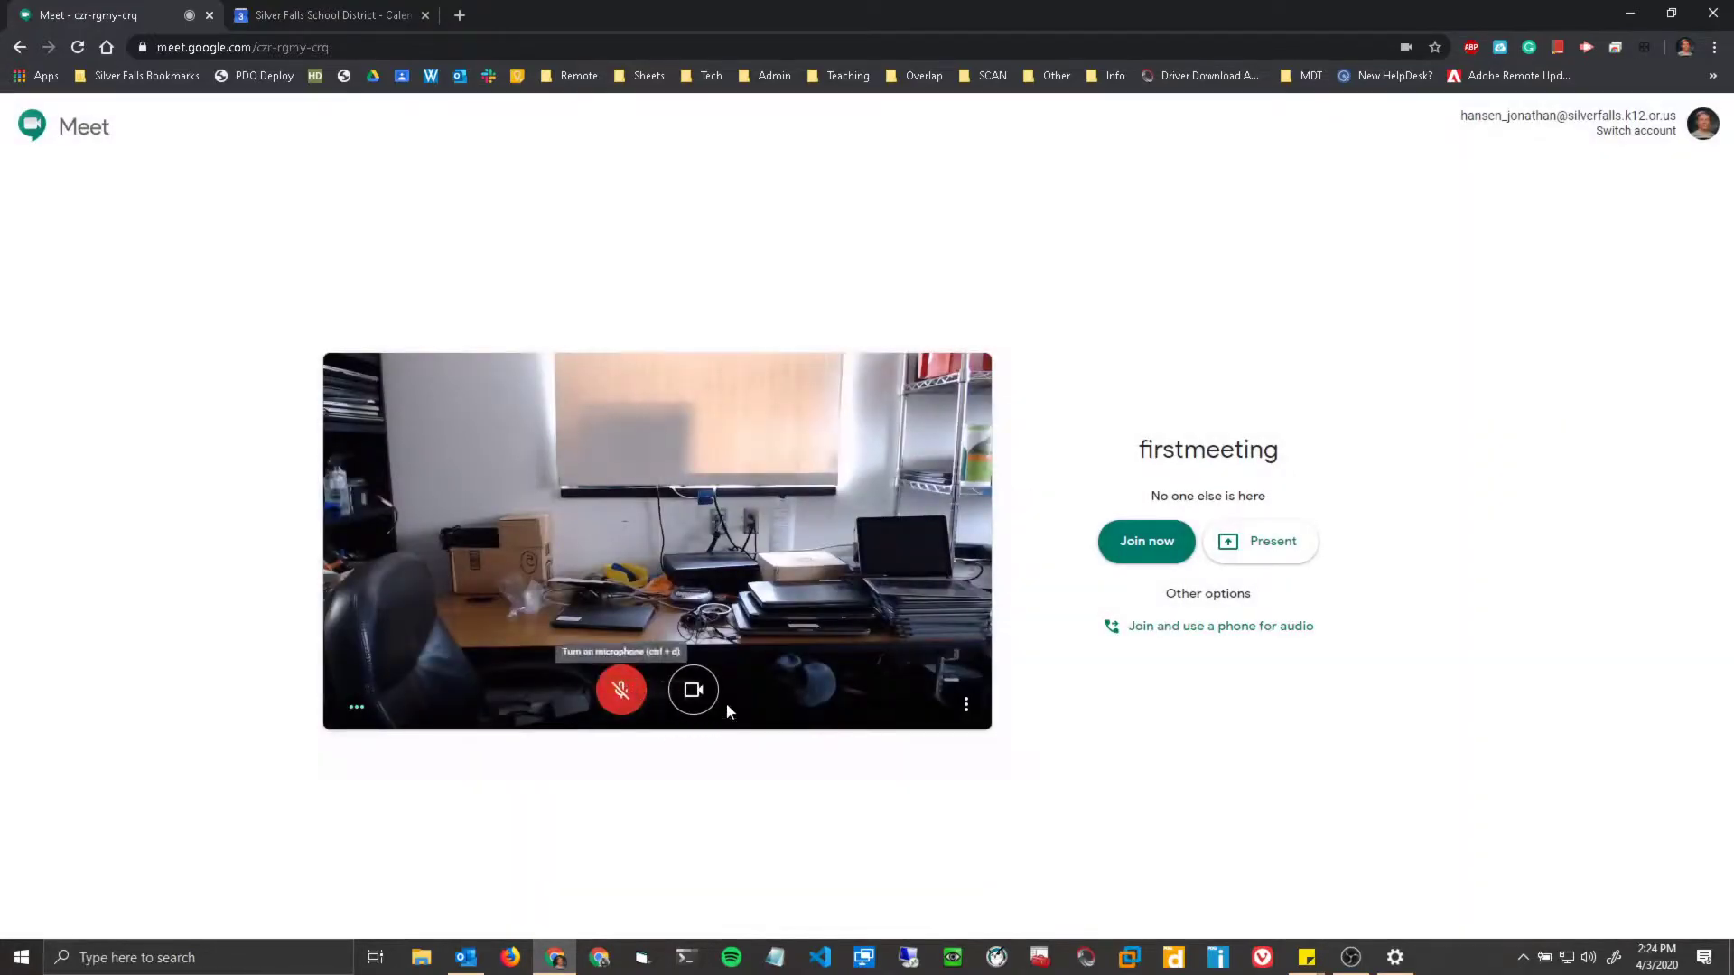
{"action": "left_click", "coordinate": [696, 693]}
{"action": "left_click", "coordinate": [708, 704]}
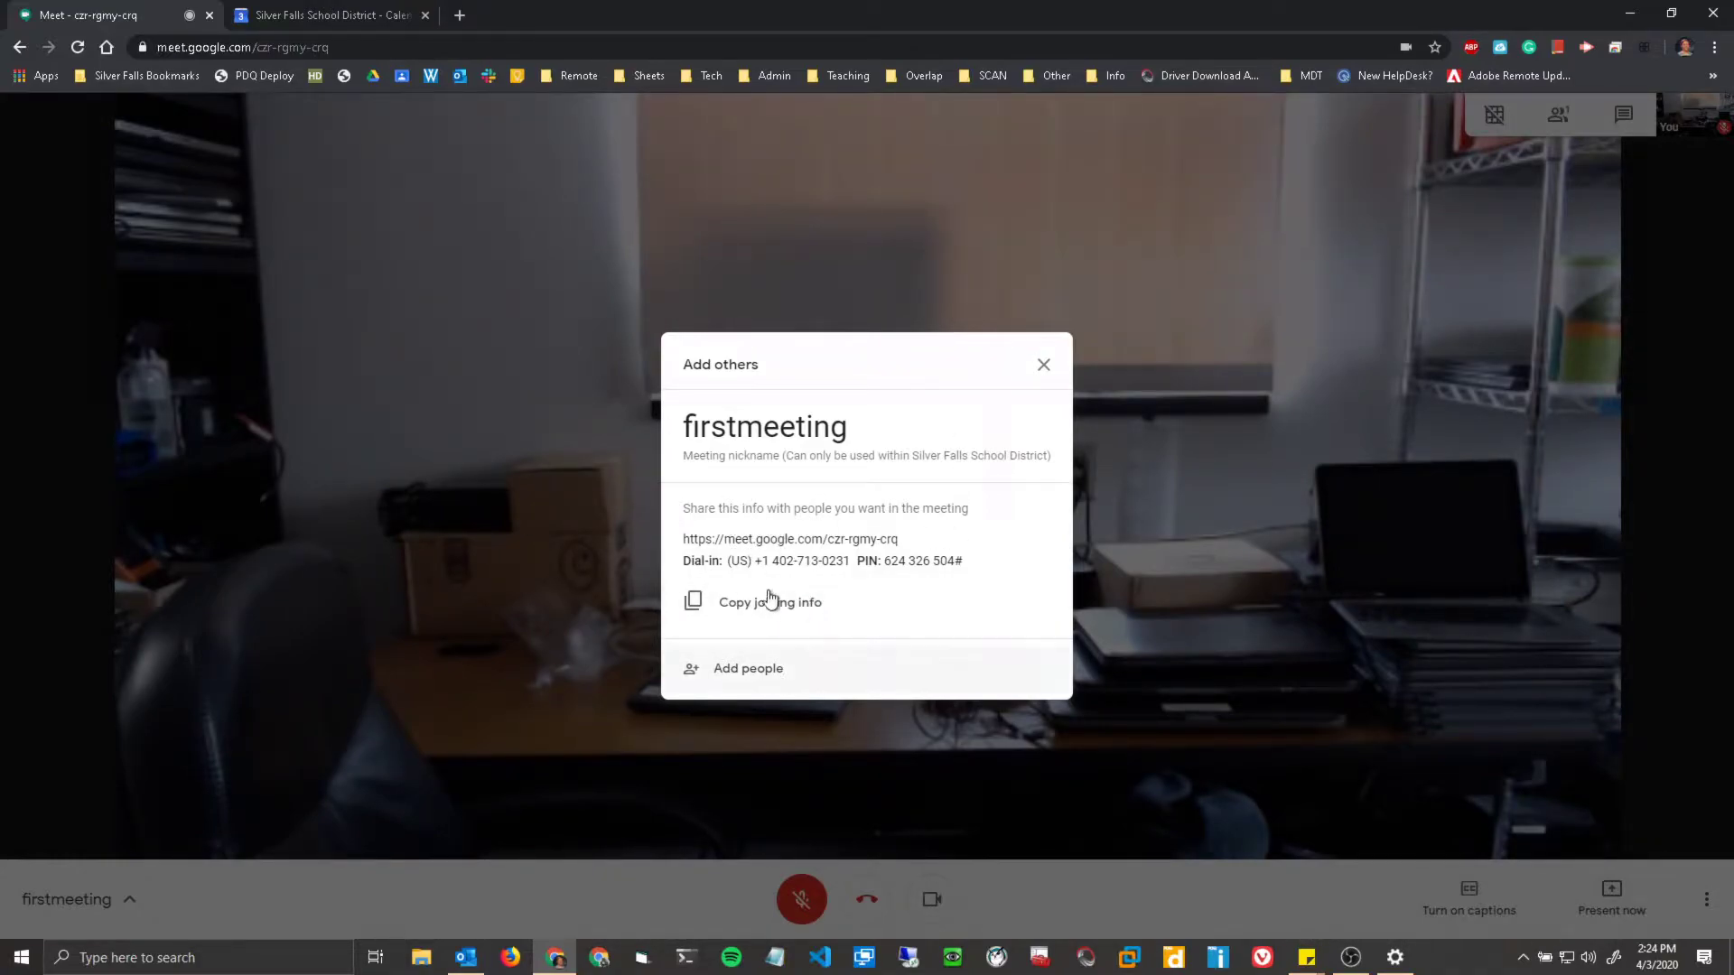
Step: Copy the meeting's joining info, and look at the invite suggestions for adding people before closing them
{"action": "left_click", "coordinate": [761, 617]}
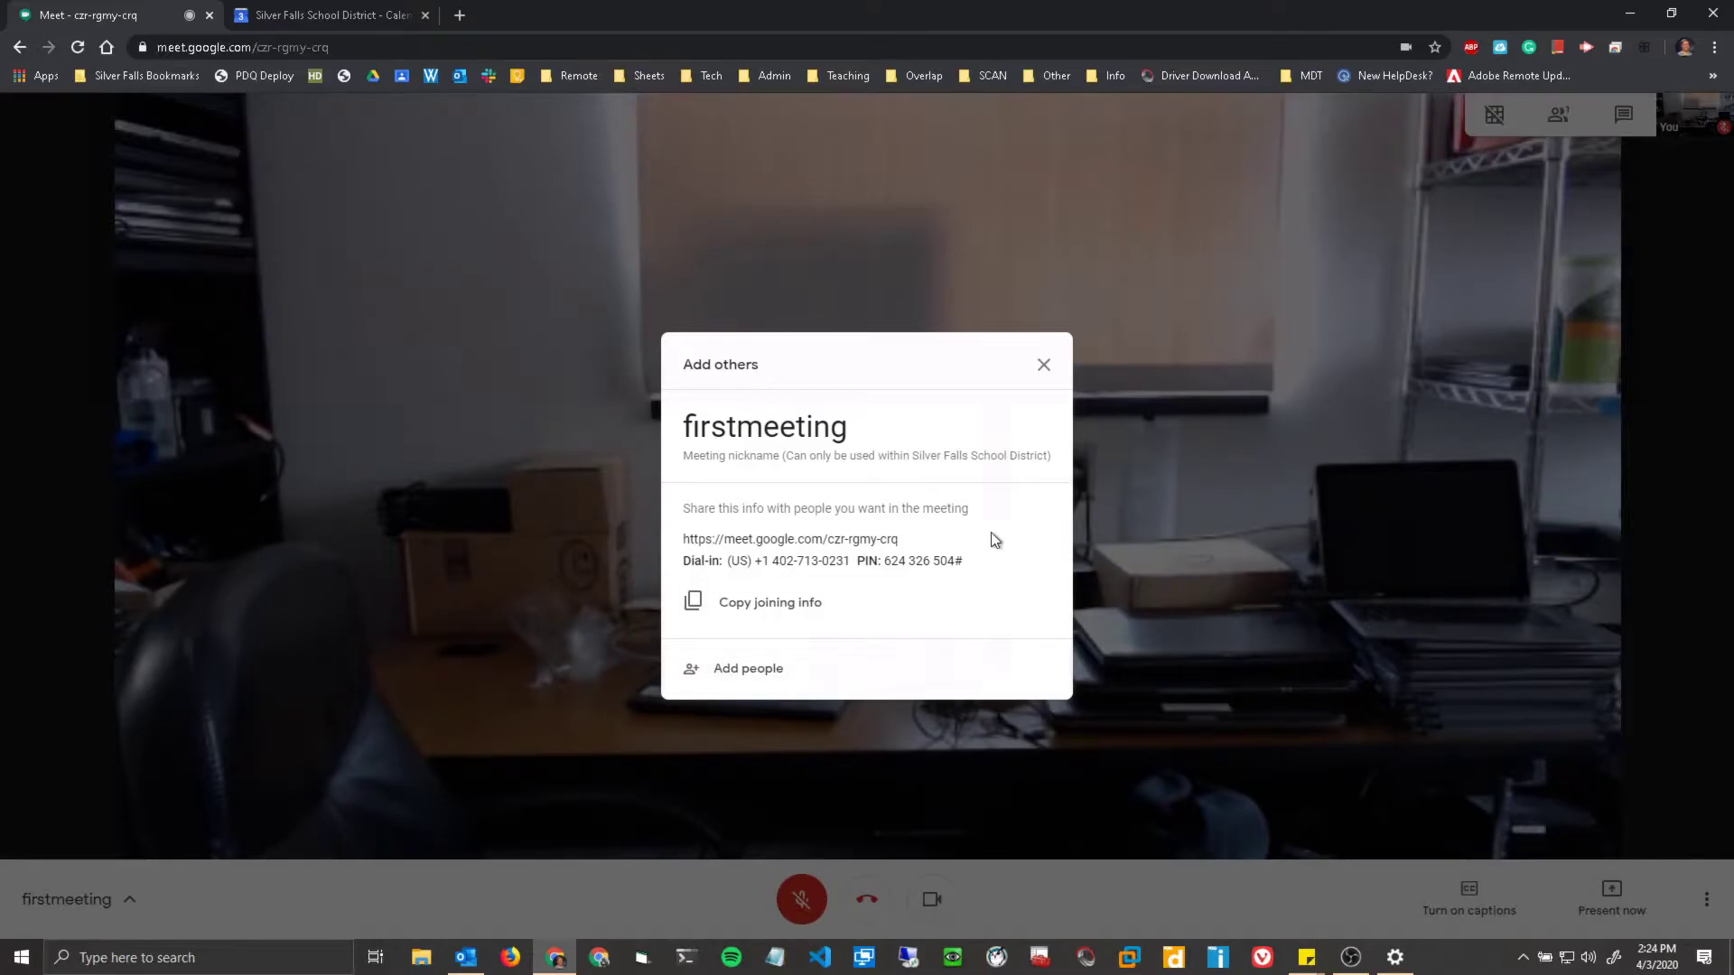
{"action": "left_click", "coordinate": [793, 674]}
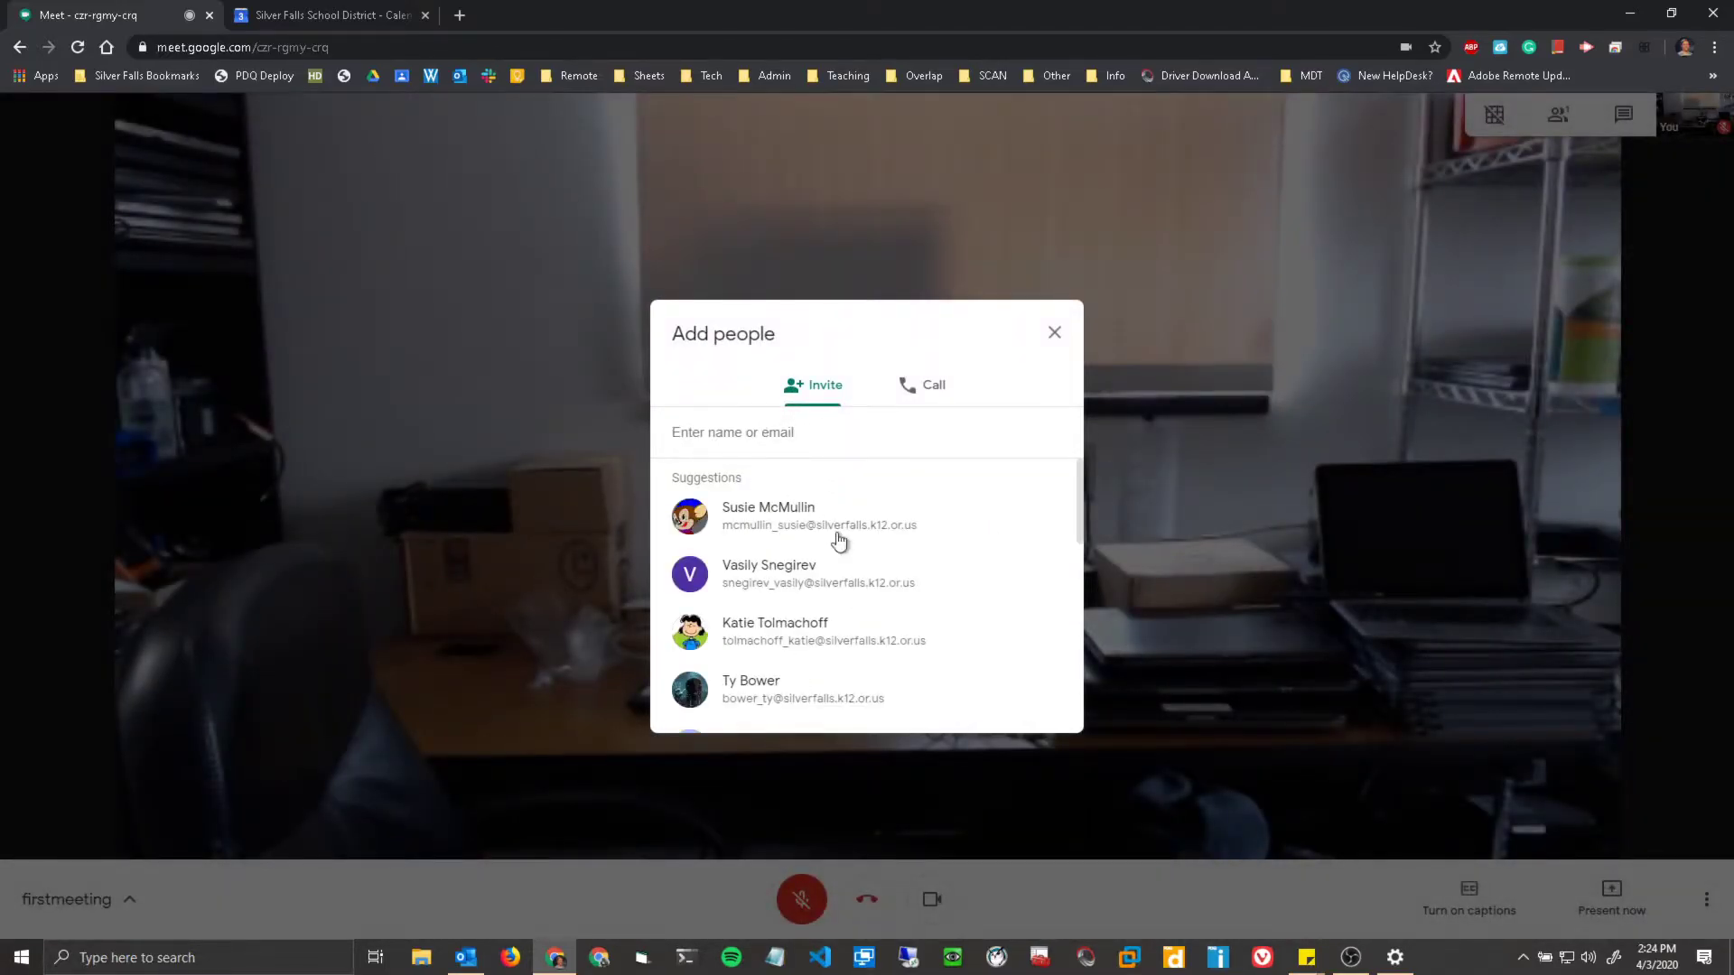
{"action": "left_click", "coordinate": [1054, 334]}
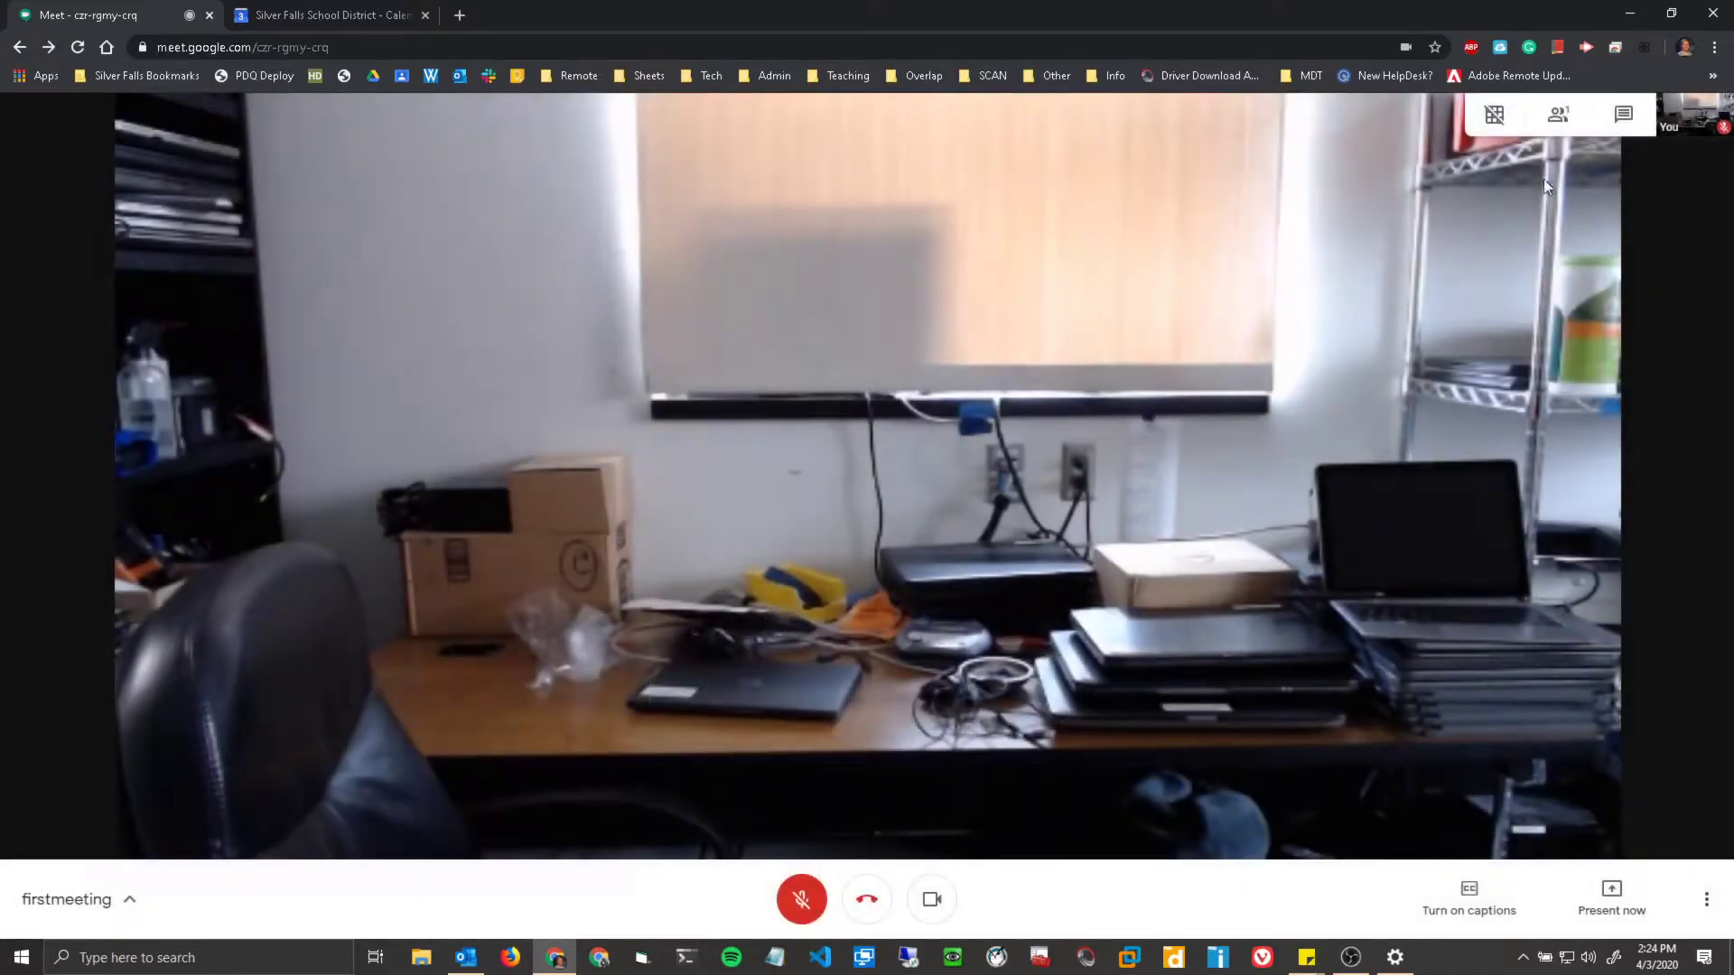
Step: Show the call's participant list and view the option to add people from there
{"action": "left_click", "coordinate": [1558, 112]}
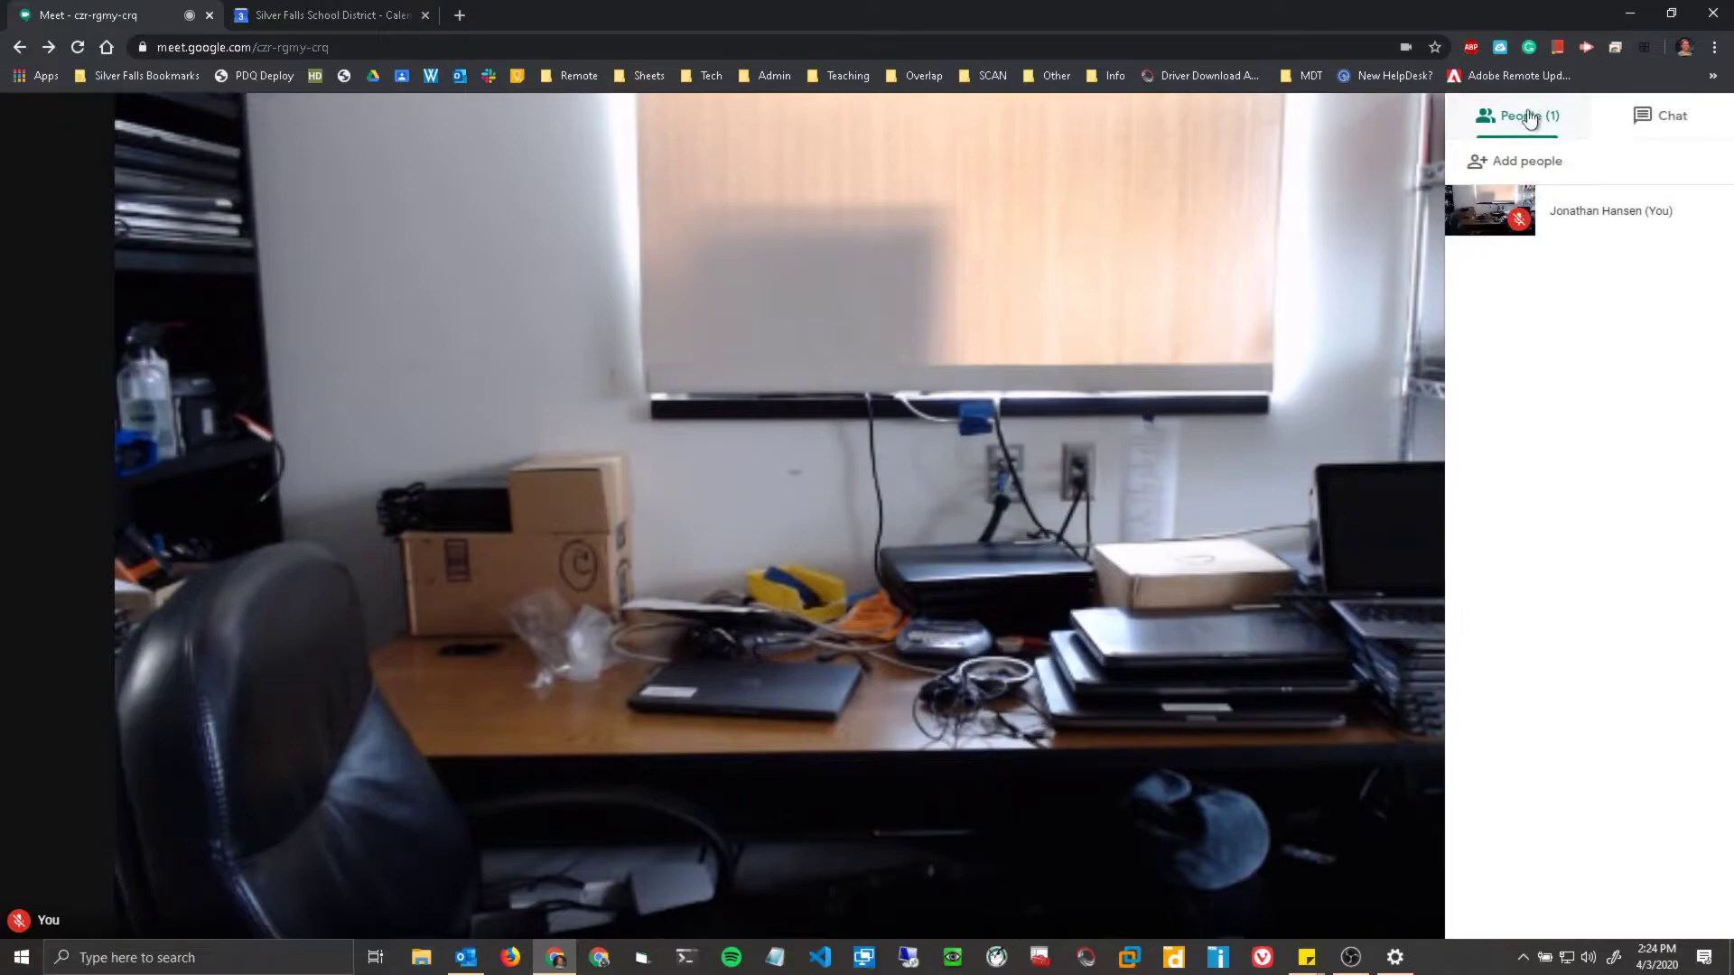
{"action": "left_click", "coordinate": [1545, 173]}
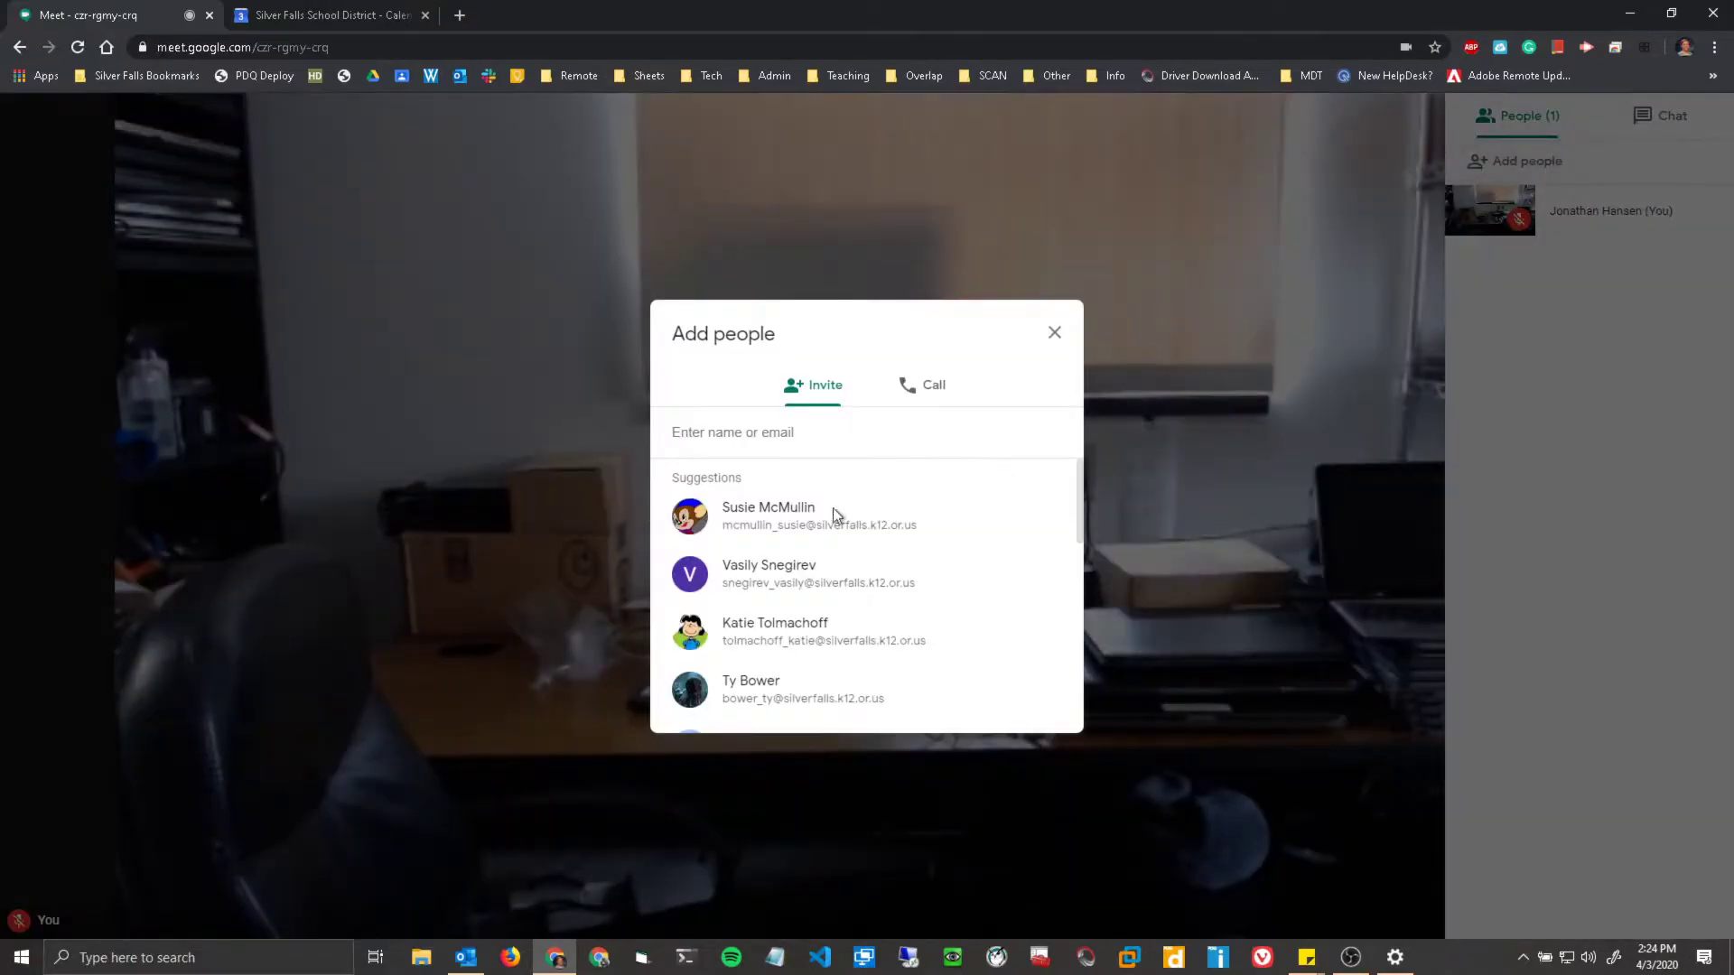
{"action": "left_click", "coordinate": [1052, 333]}
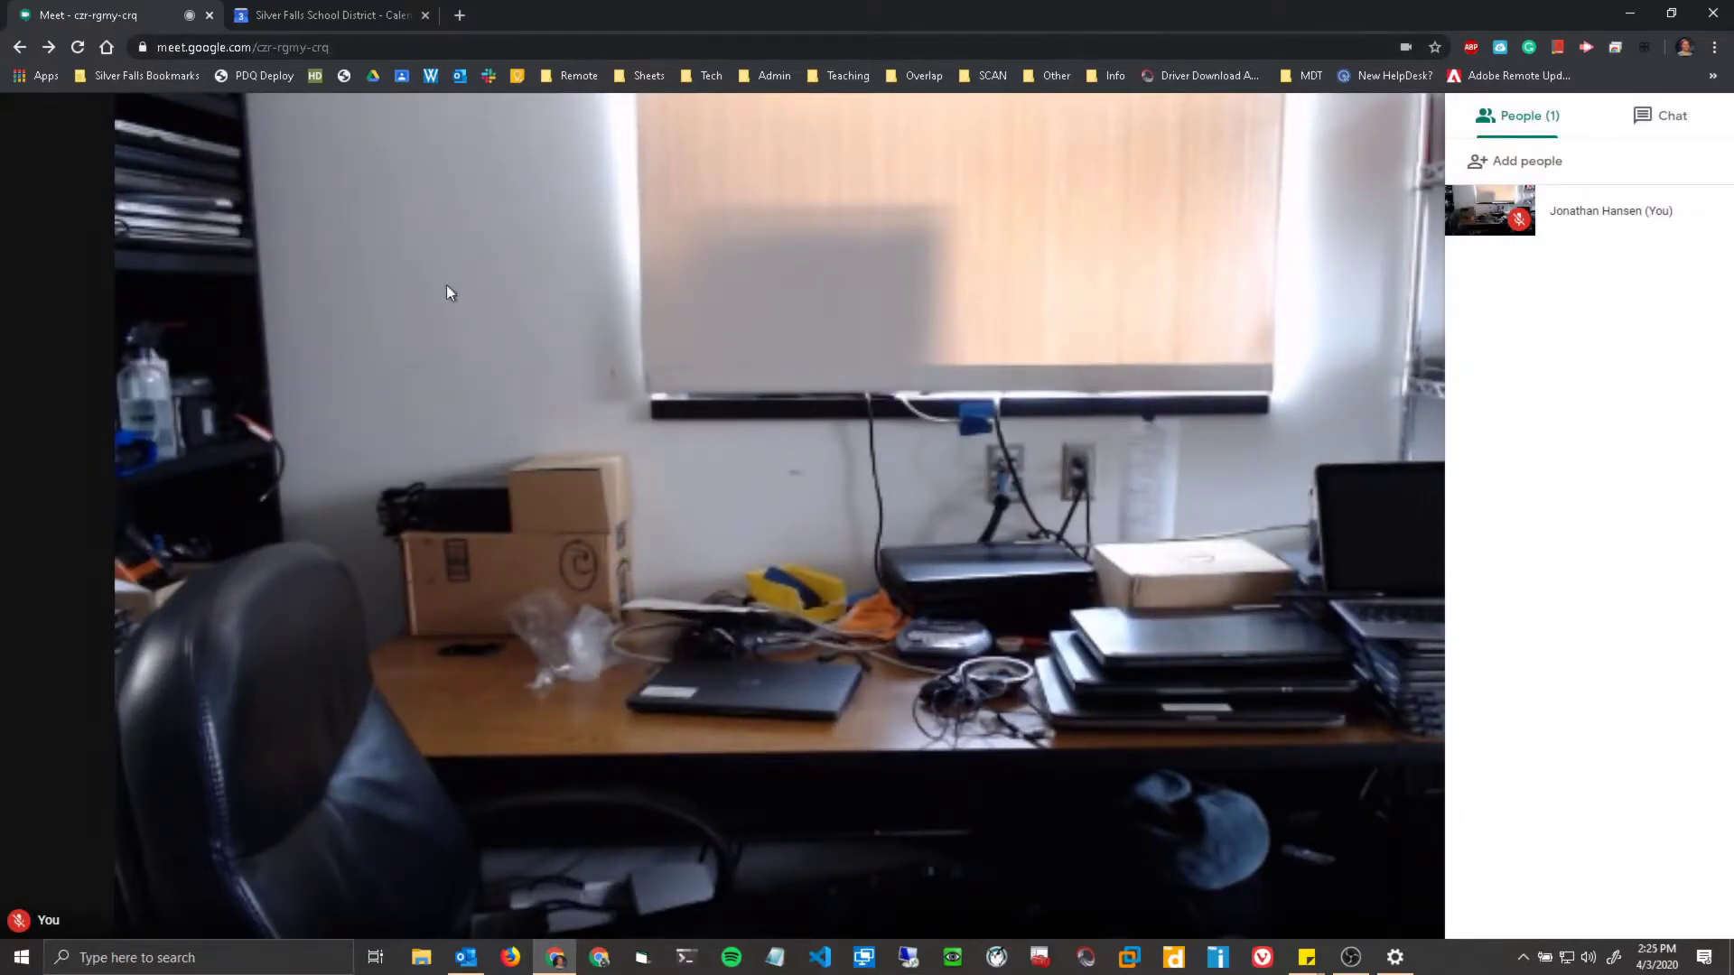
Step: Open g.co/meet/FirstMeeting in a new browser tab to reach the meeting by its nickname
{"action": "left_click", "coordinate": [458, 15]}
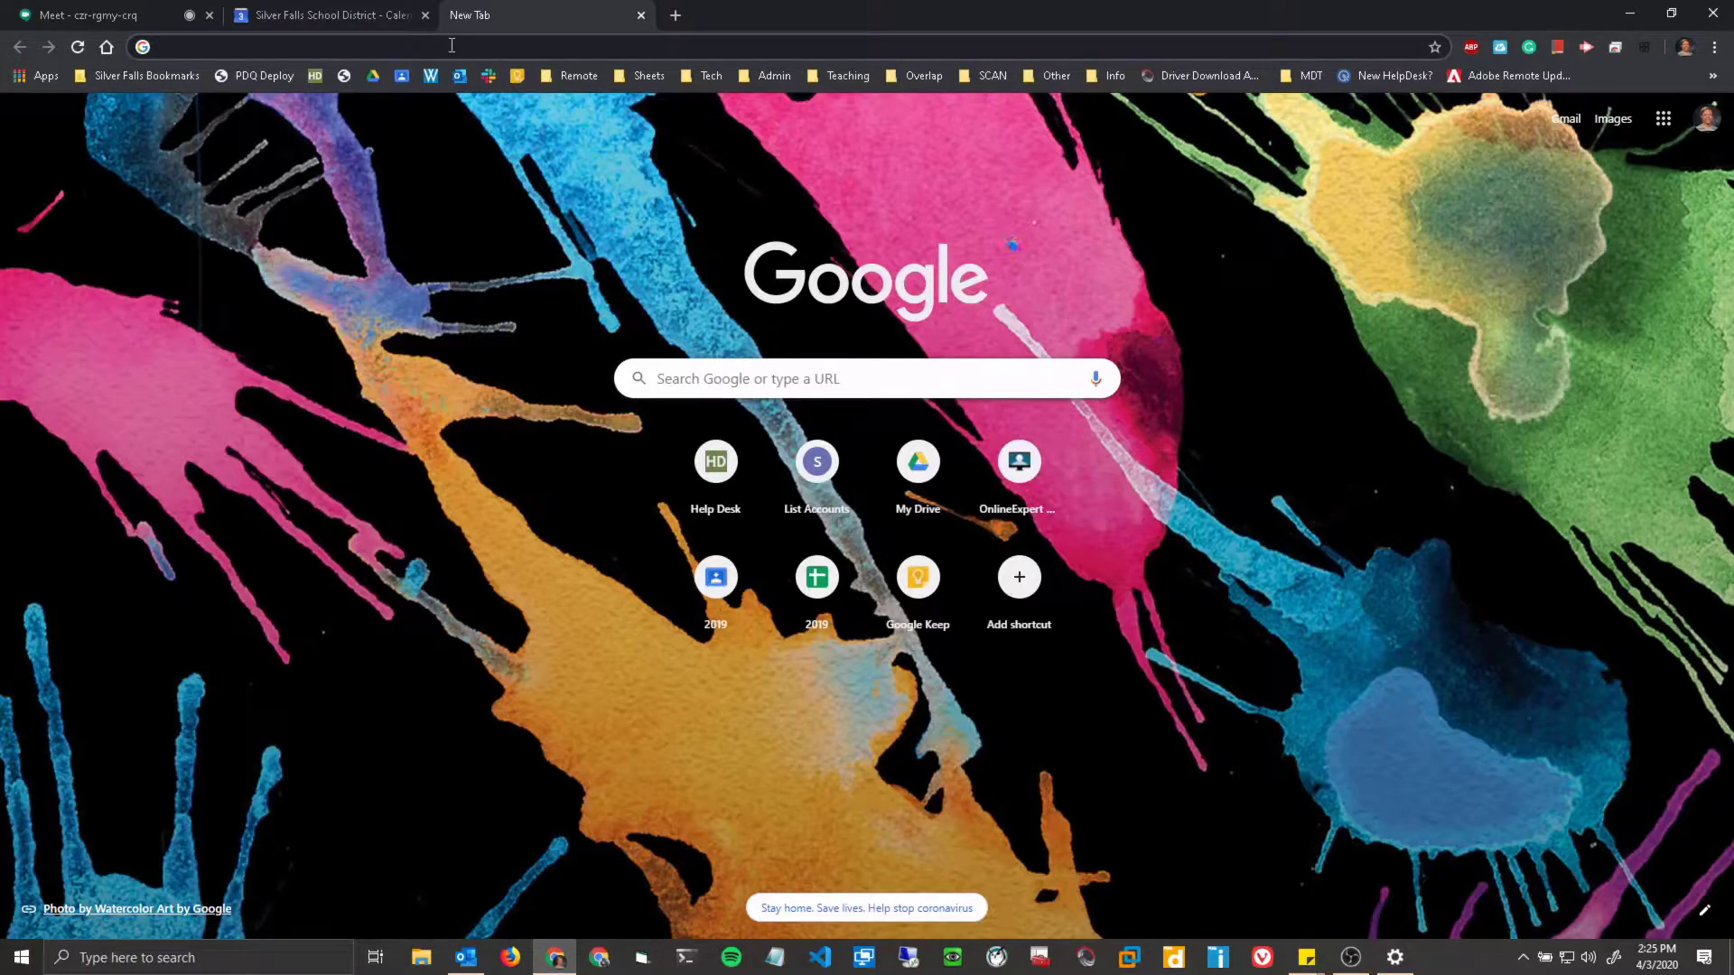
{"action": "left_click", "coordinate": [452, 45]}
{"action": "type", "text": "g.co"}
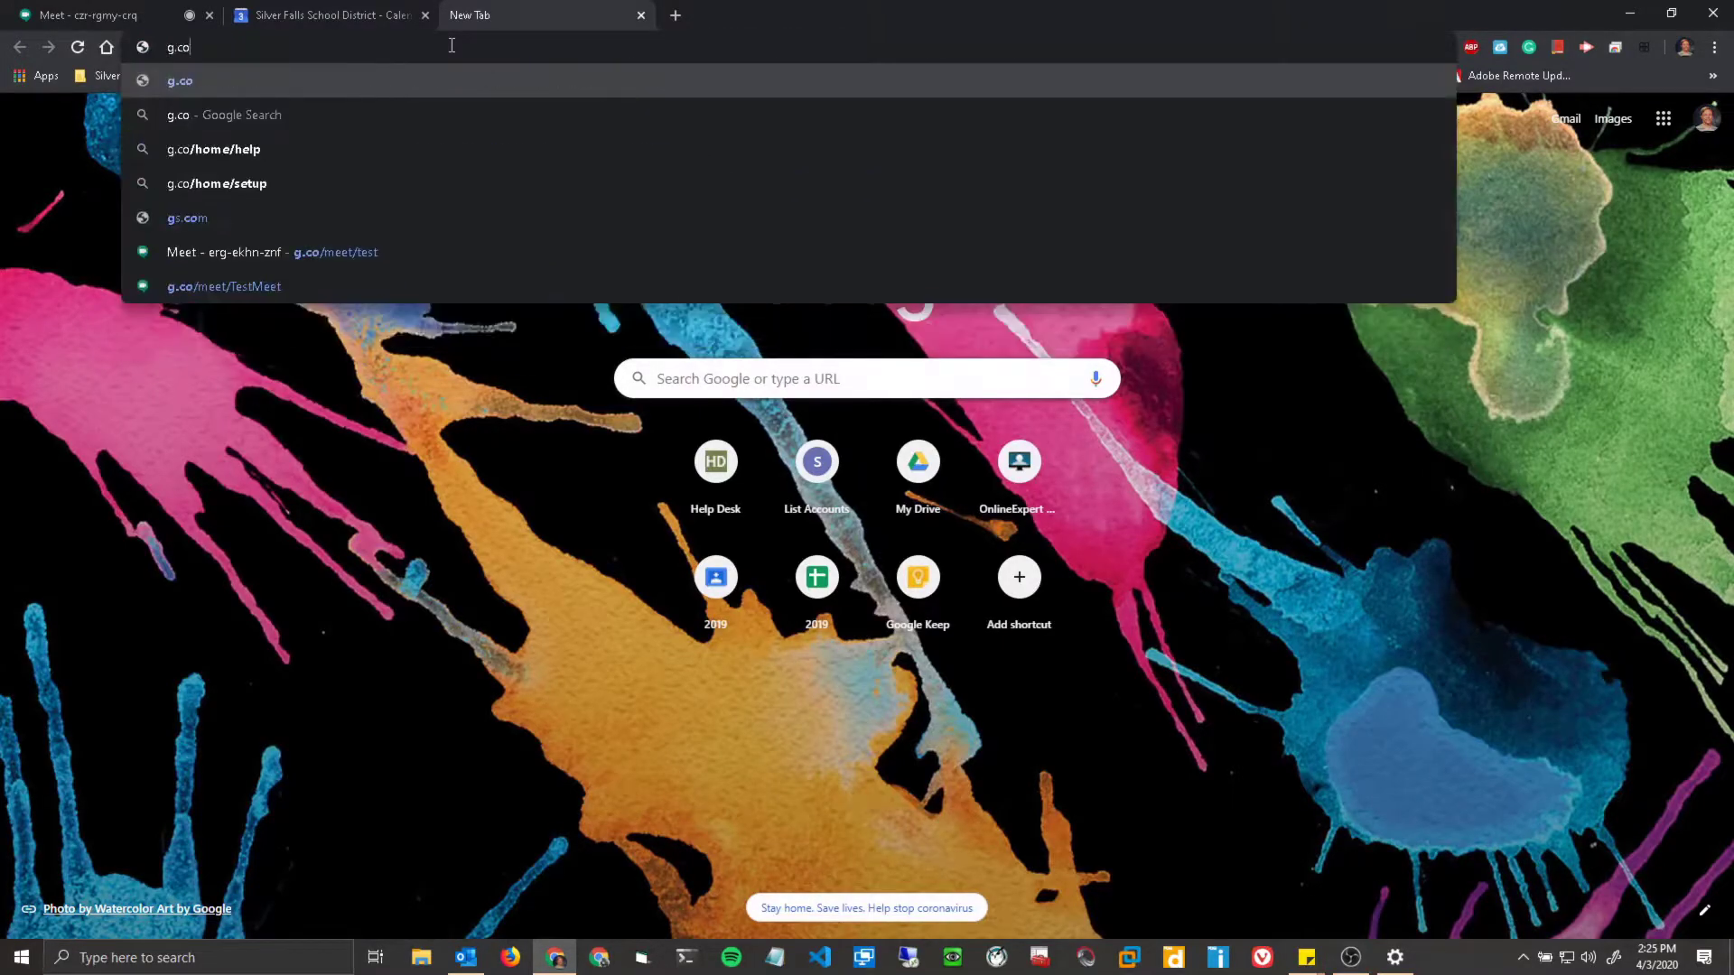
{"action": "type", "text": "/mee"}
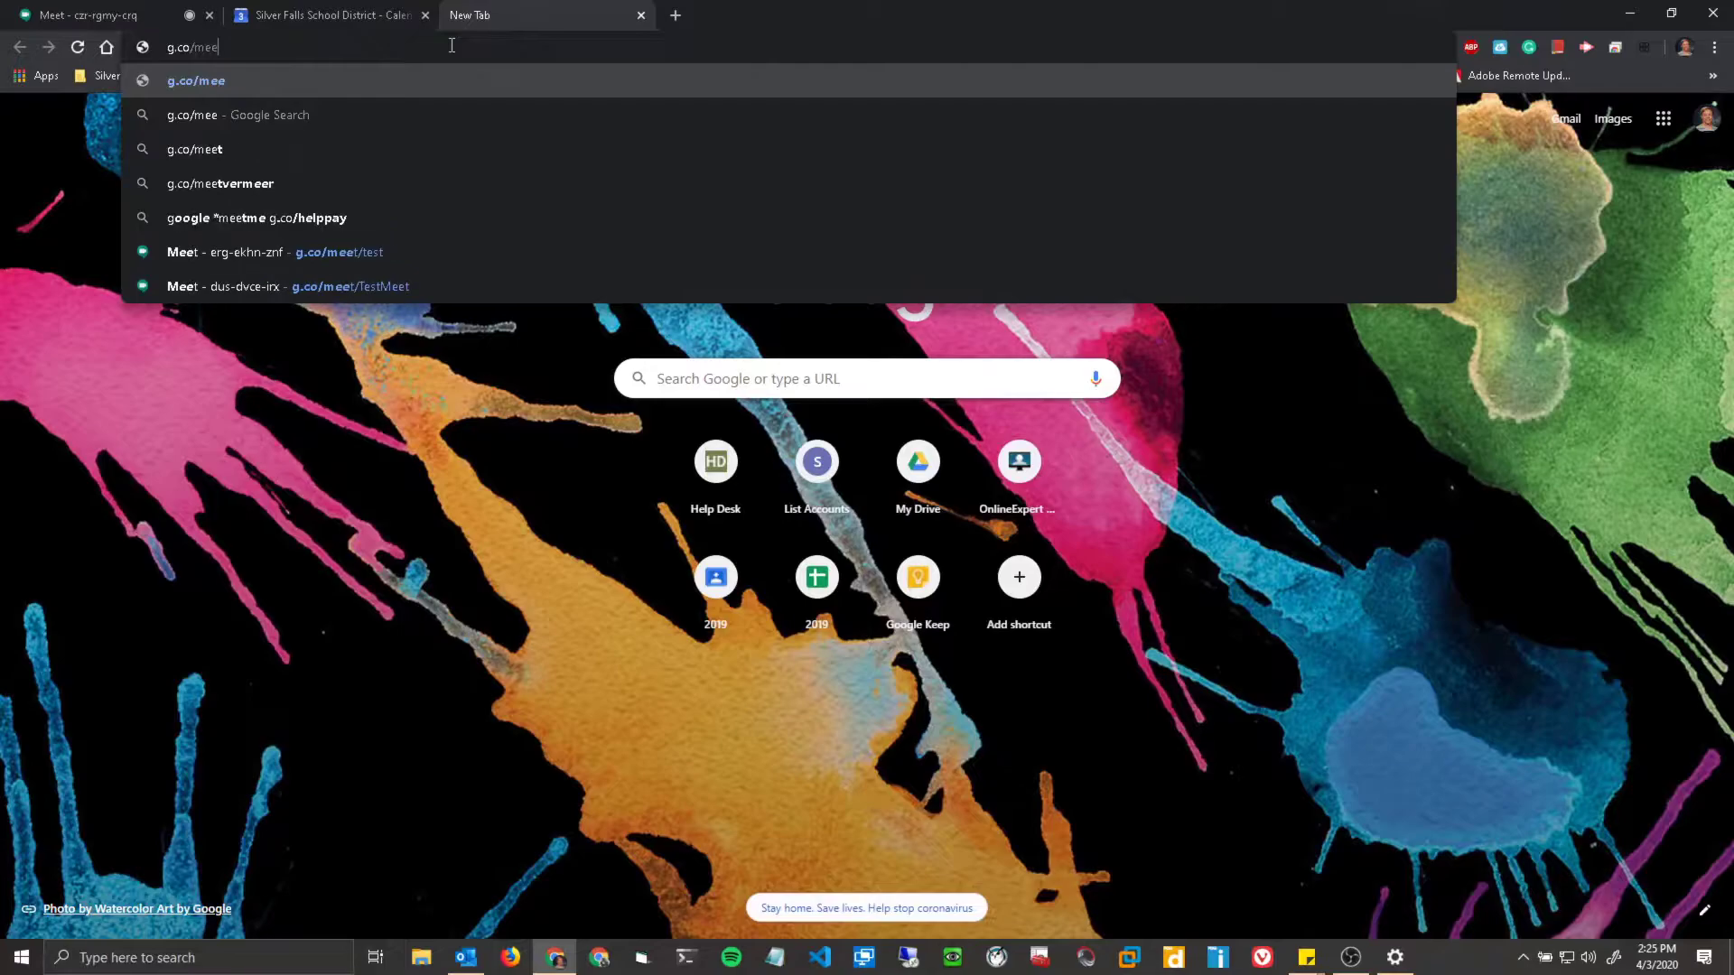
{"action": "type", "text": "t/"}
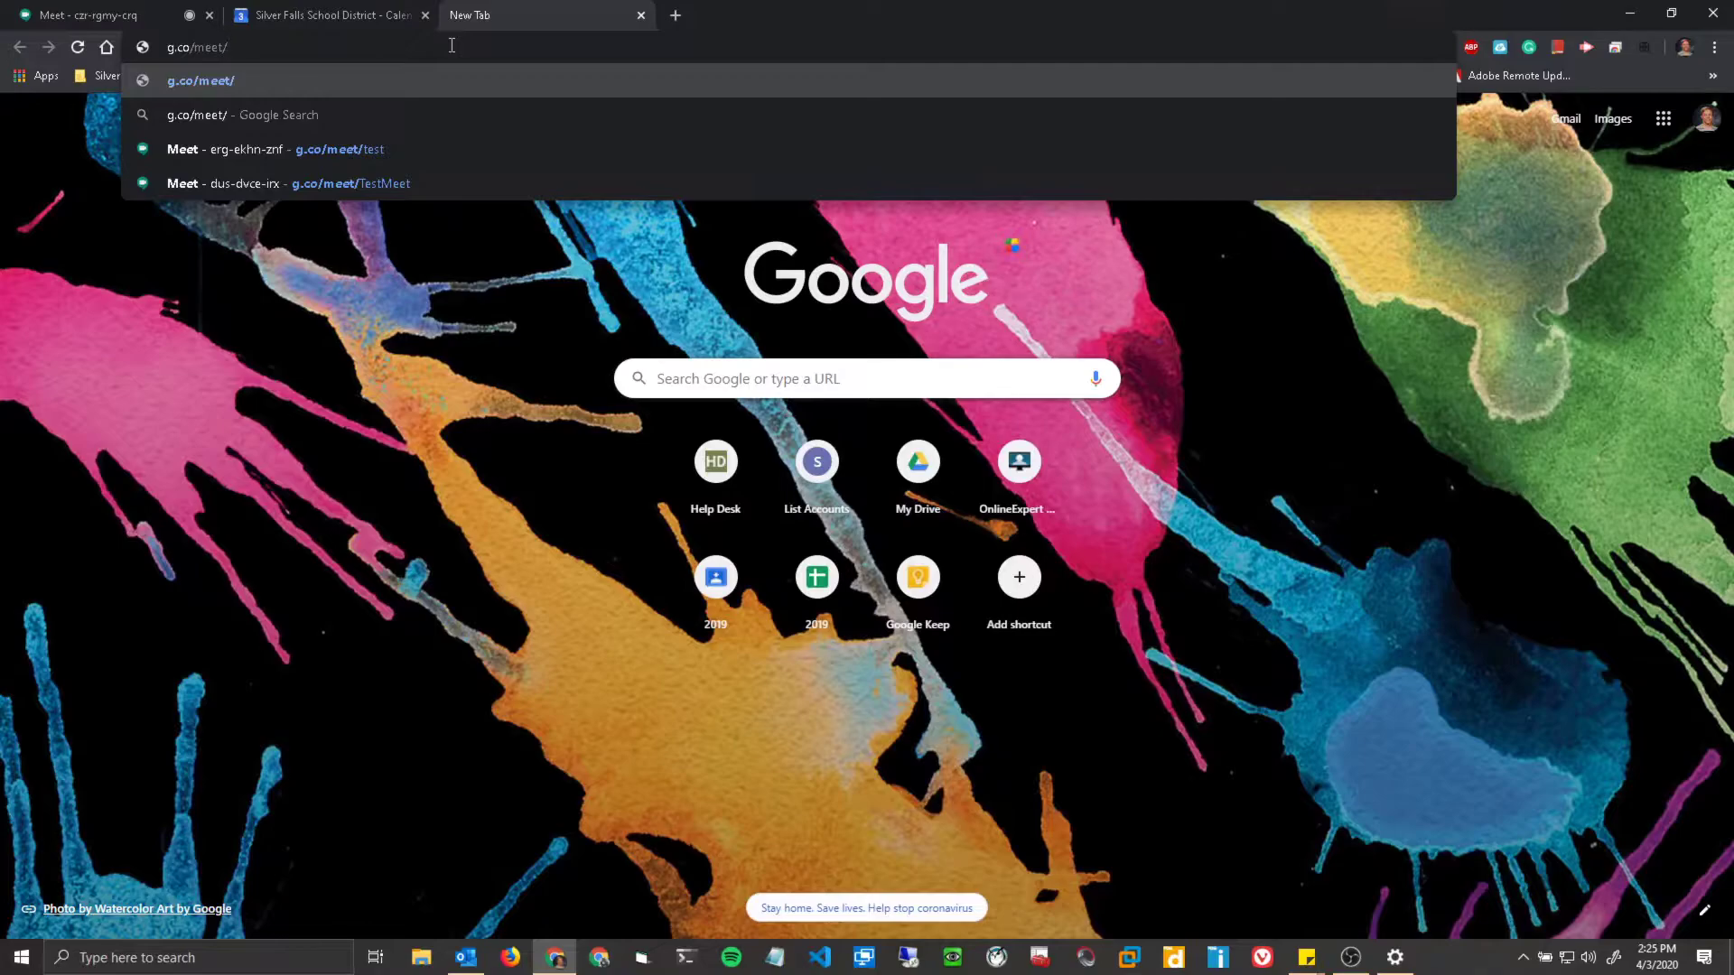
{"action": "type", "text": "FirstMeeti"}
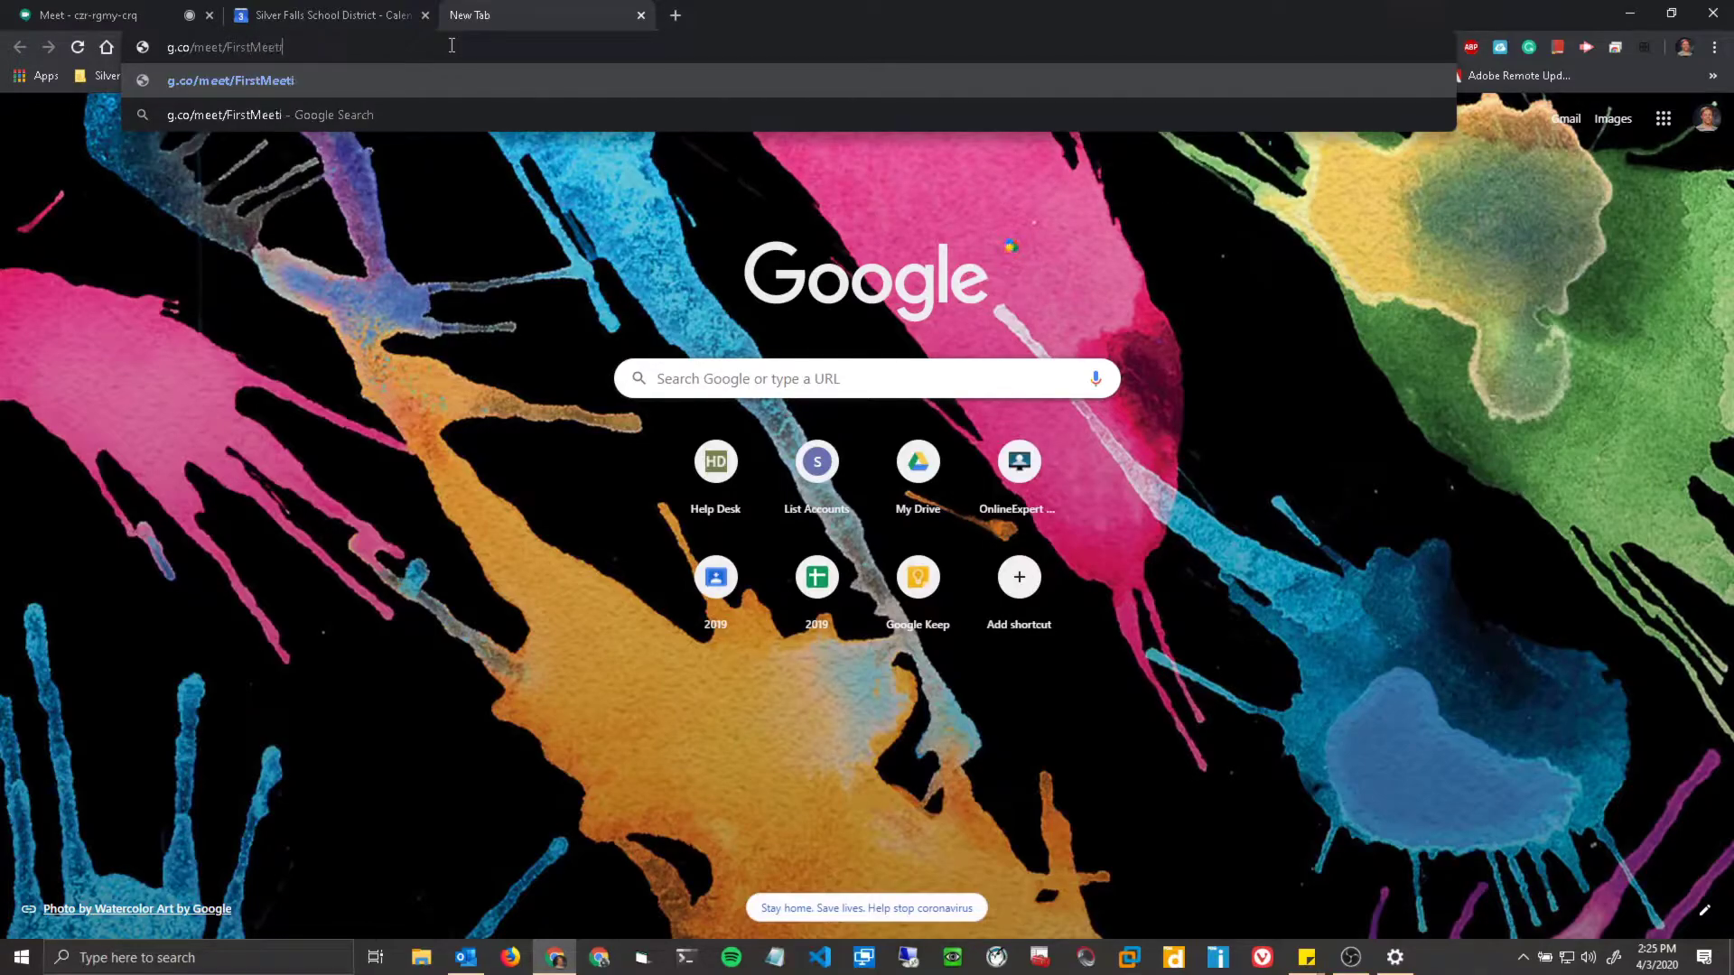
{"action": "type", "text": "ng"}
{"action": "key", "text": "Return"}
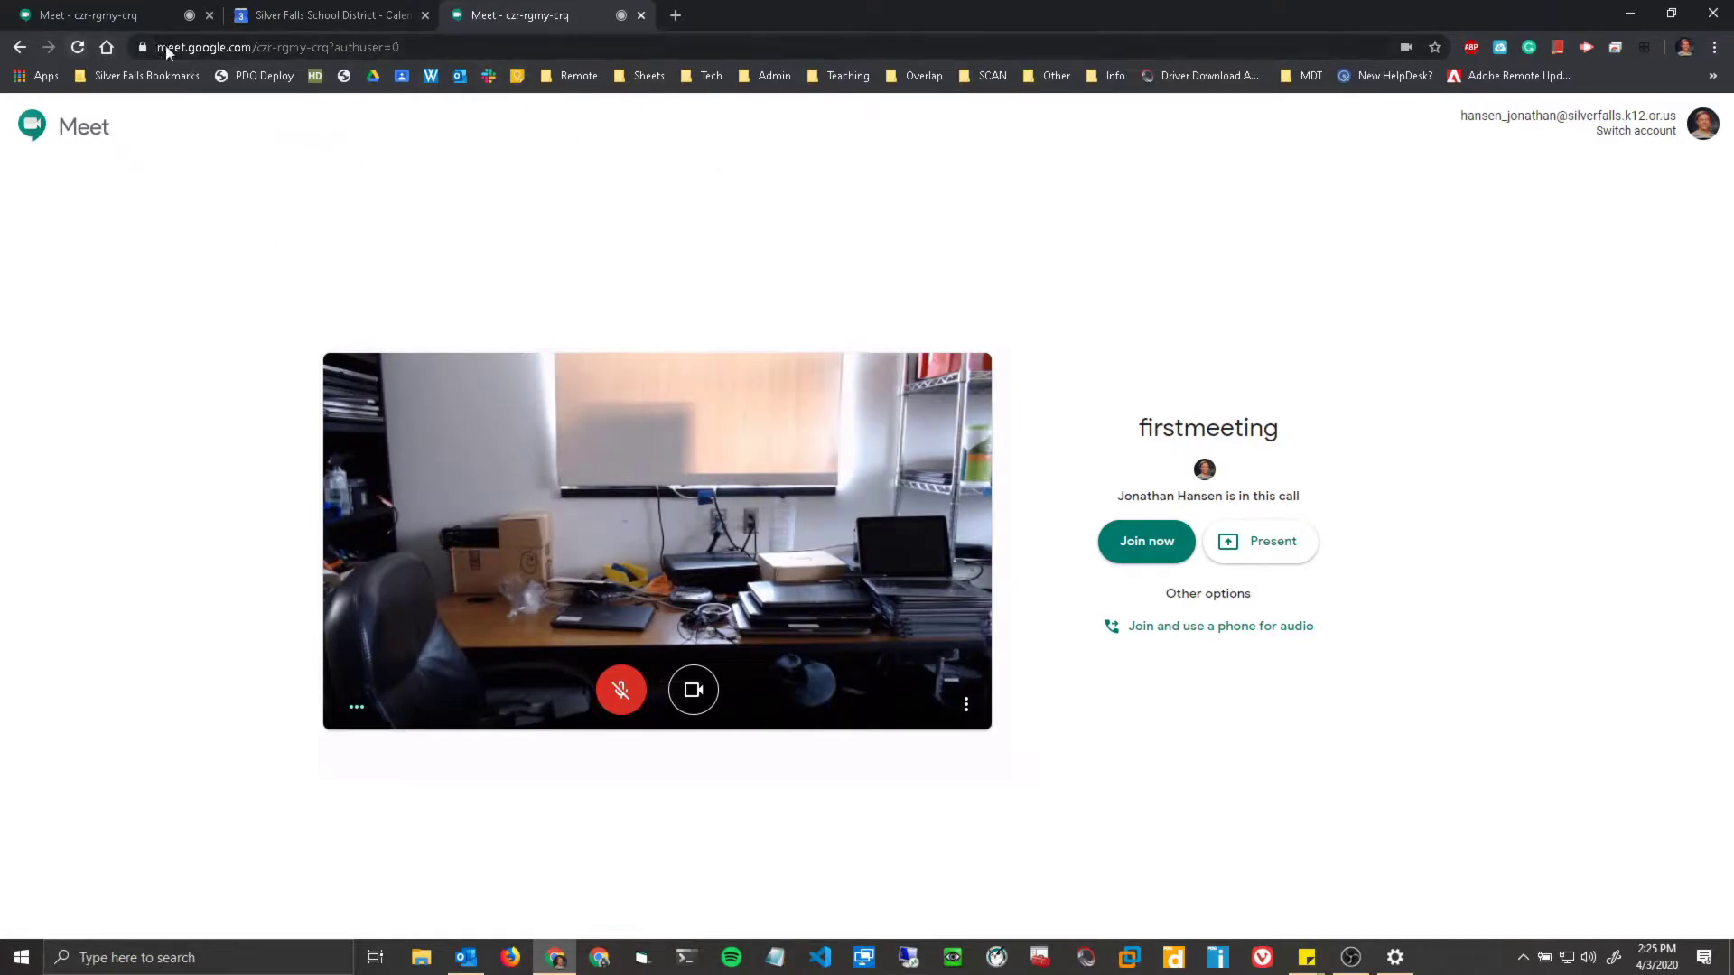
Step: Return to the ongoing call, highlight the meeting link in its details, and leave the meeting
{"action": "left_click", "coordinate": [162, 16]}
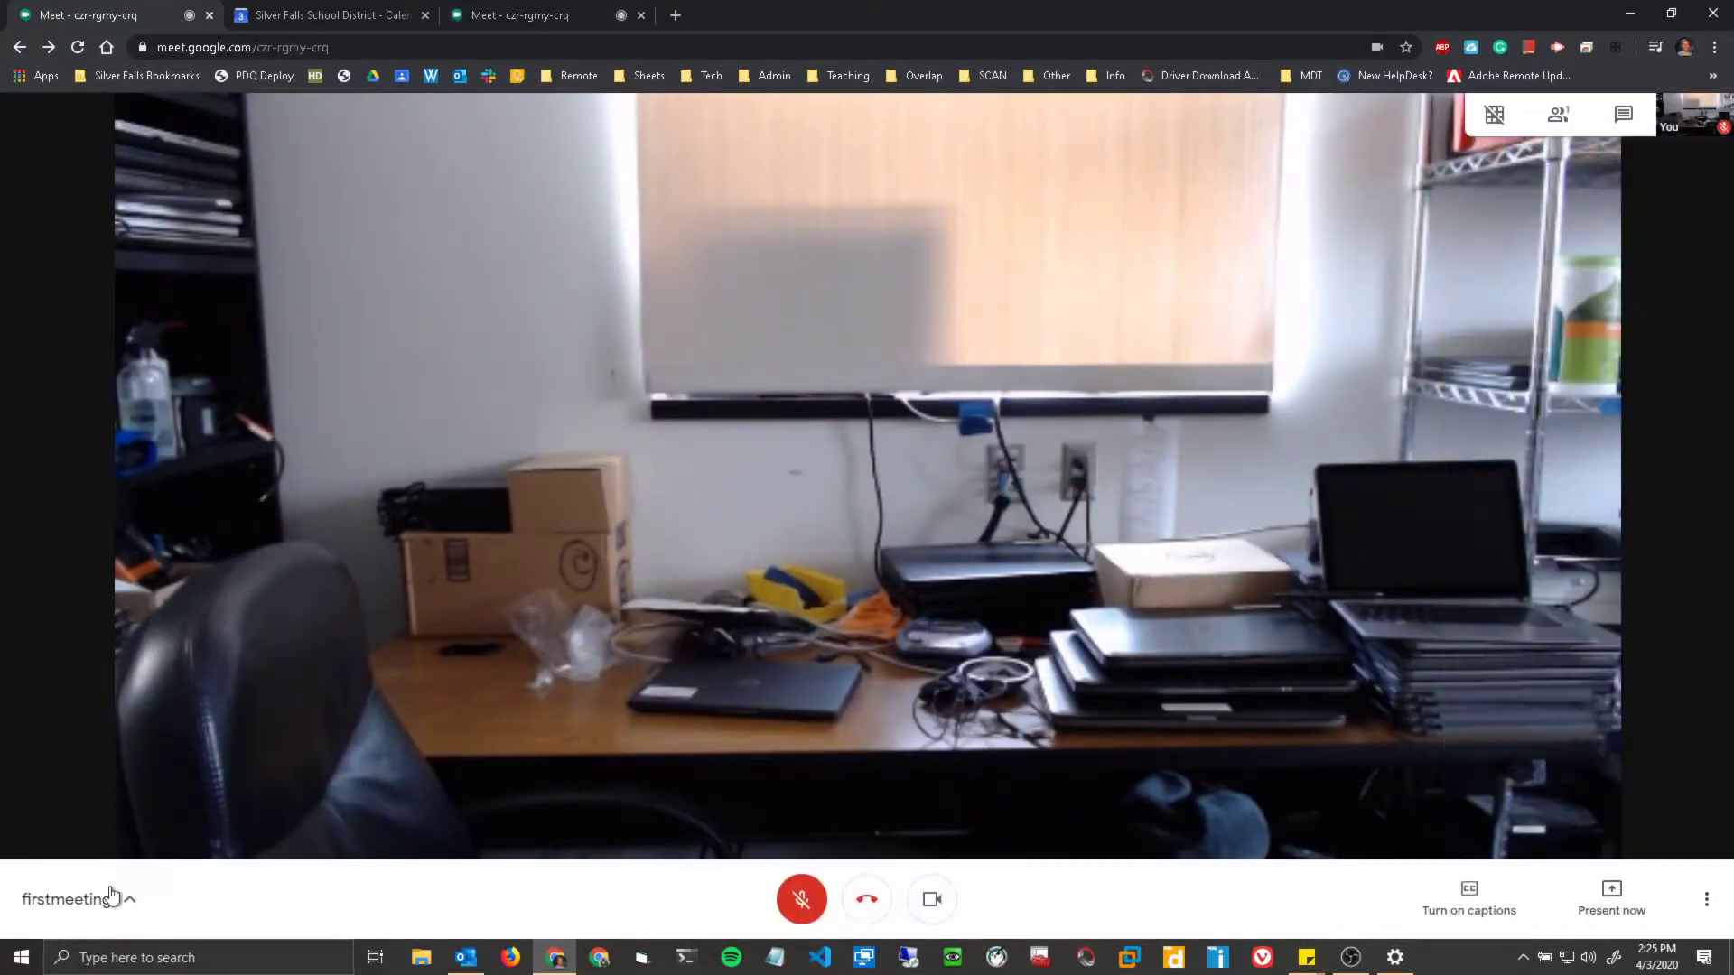
{"action": "left_click", "coordinate": [127, 914]}
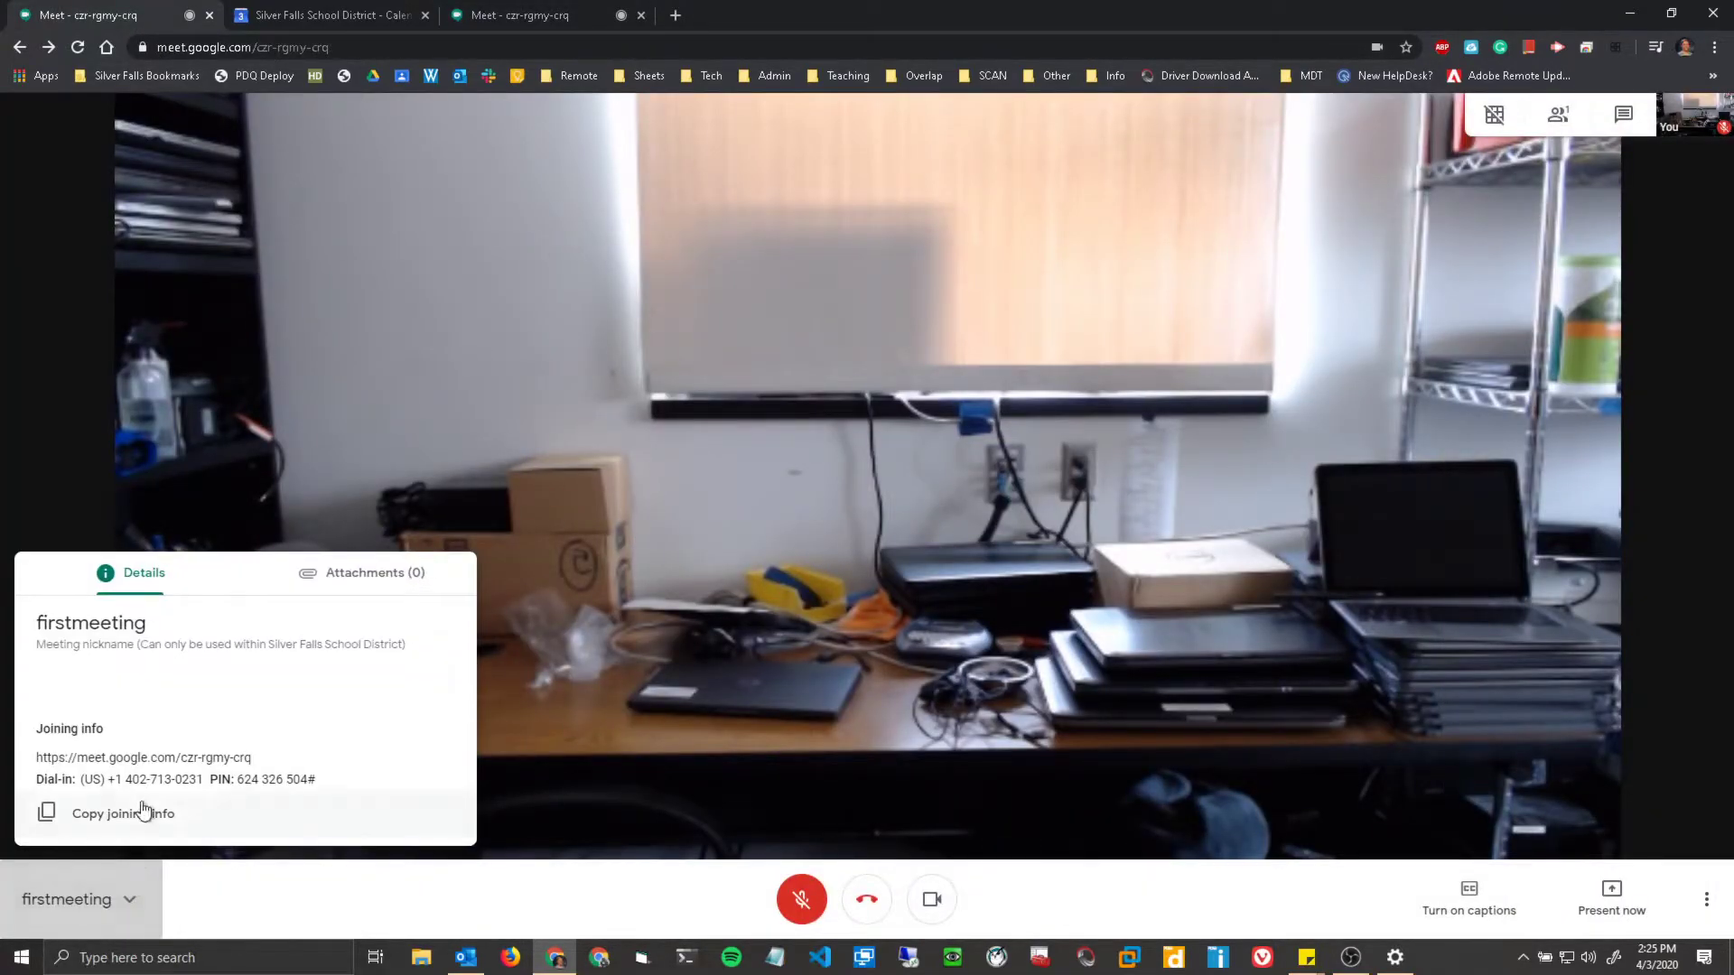
{"action": "left_click_drag", "start_coordinate": [83, 761], "coordinate": [271, 764]}
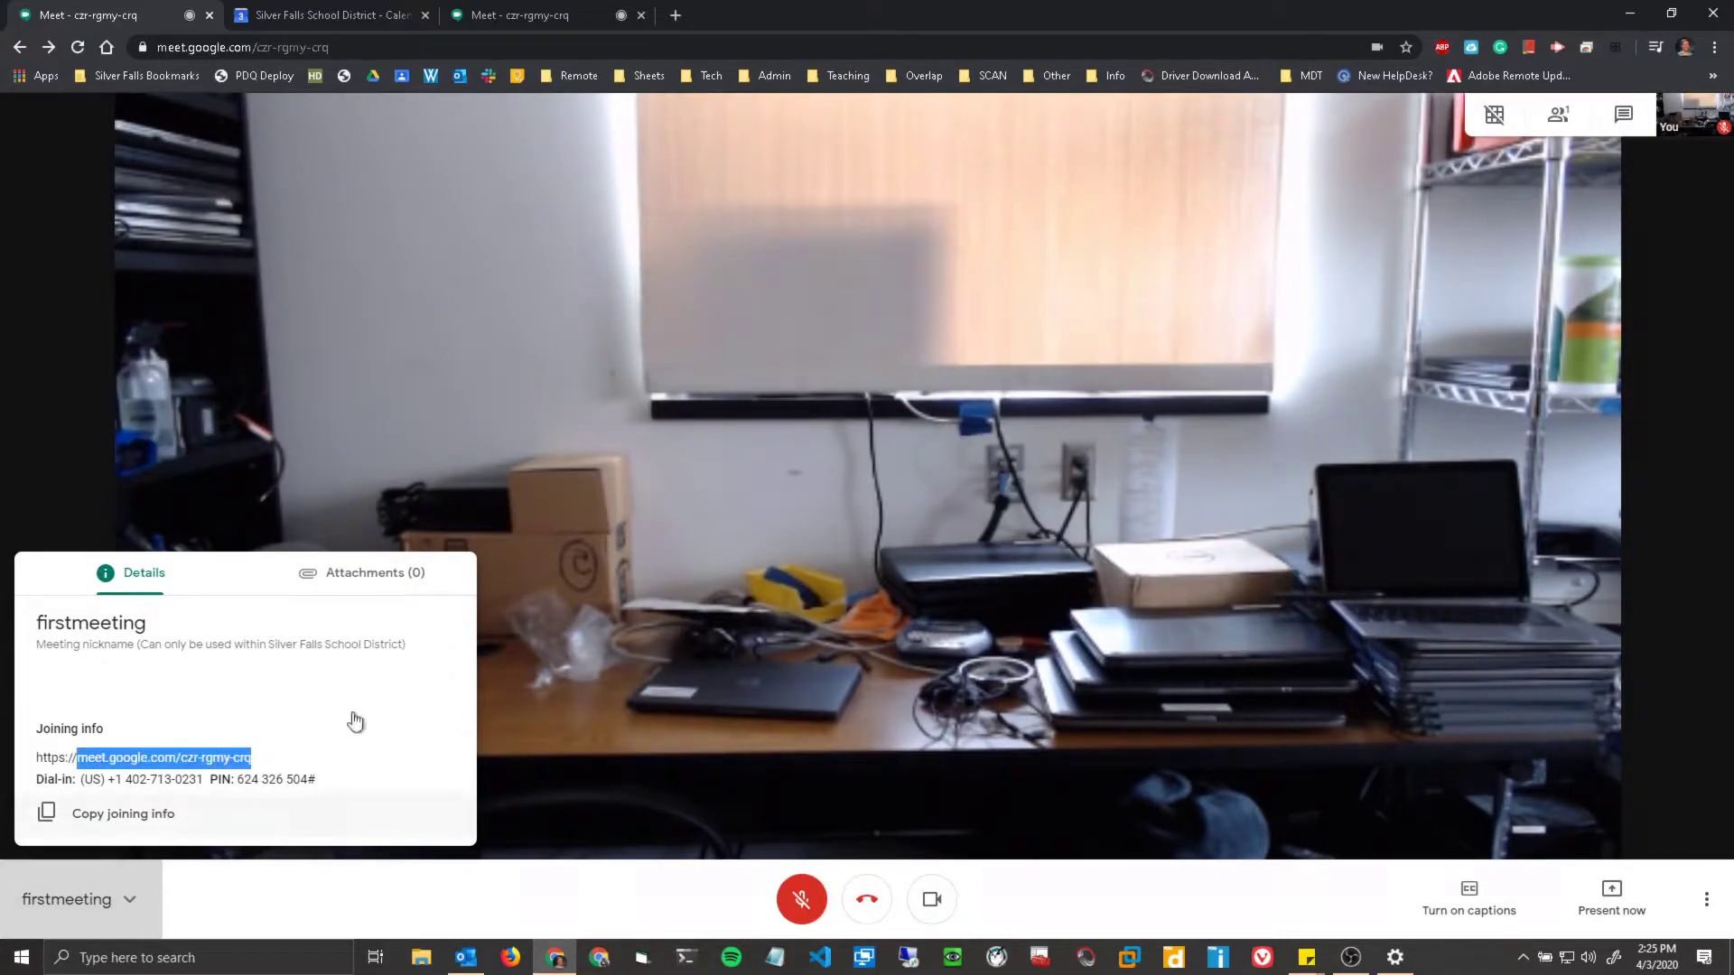
{"action": "left_click", "coordinate": [474, 397]}
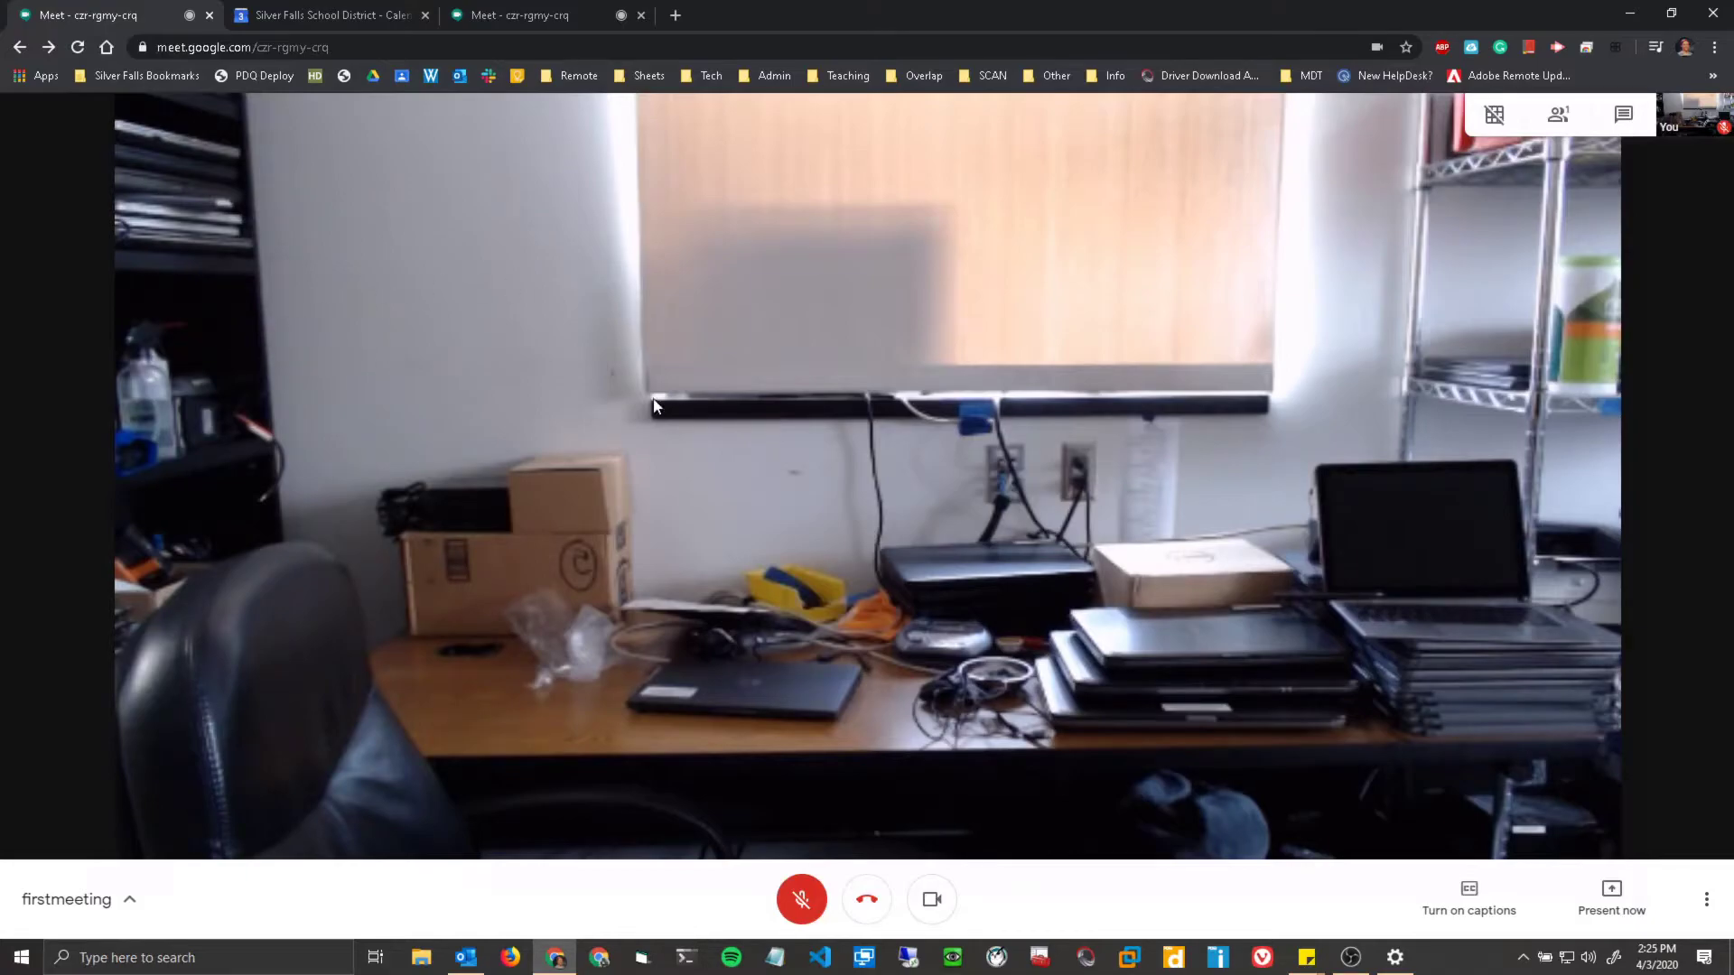
{"action": "left_click", "coordinate": [858, 887]}
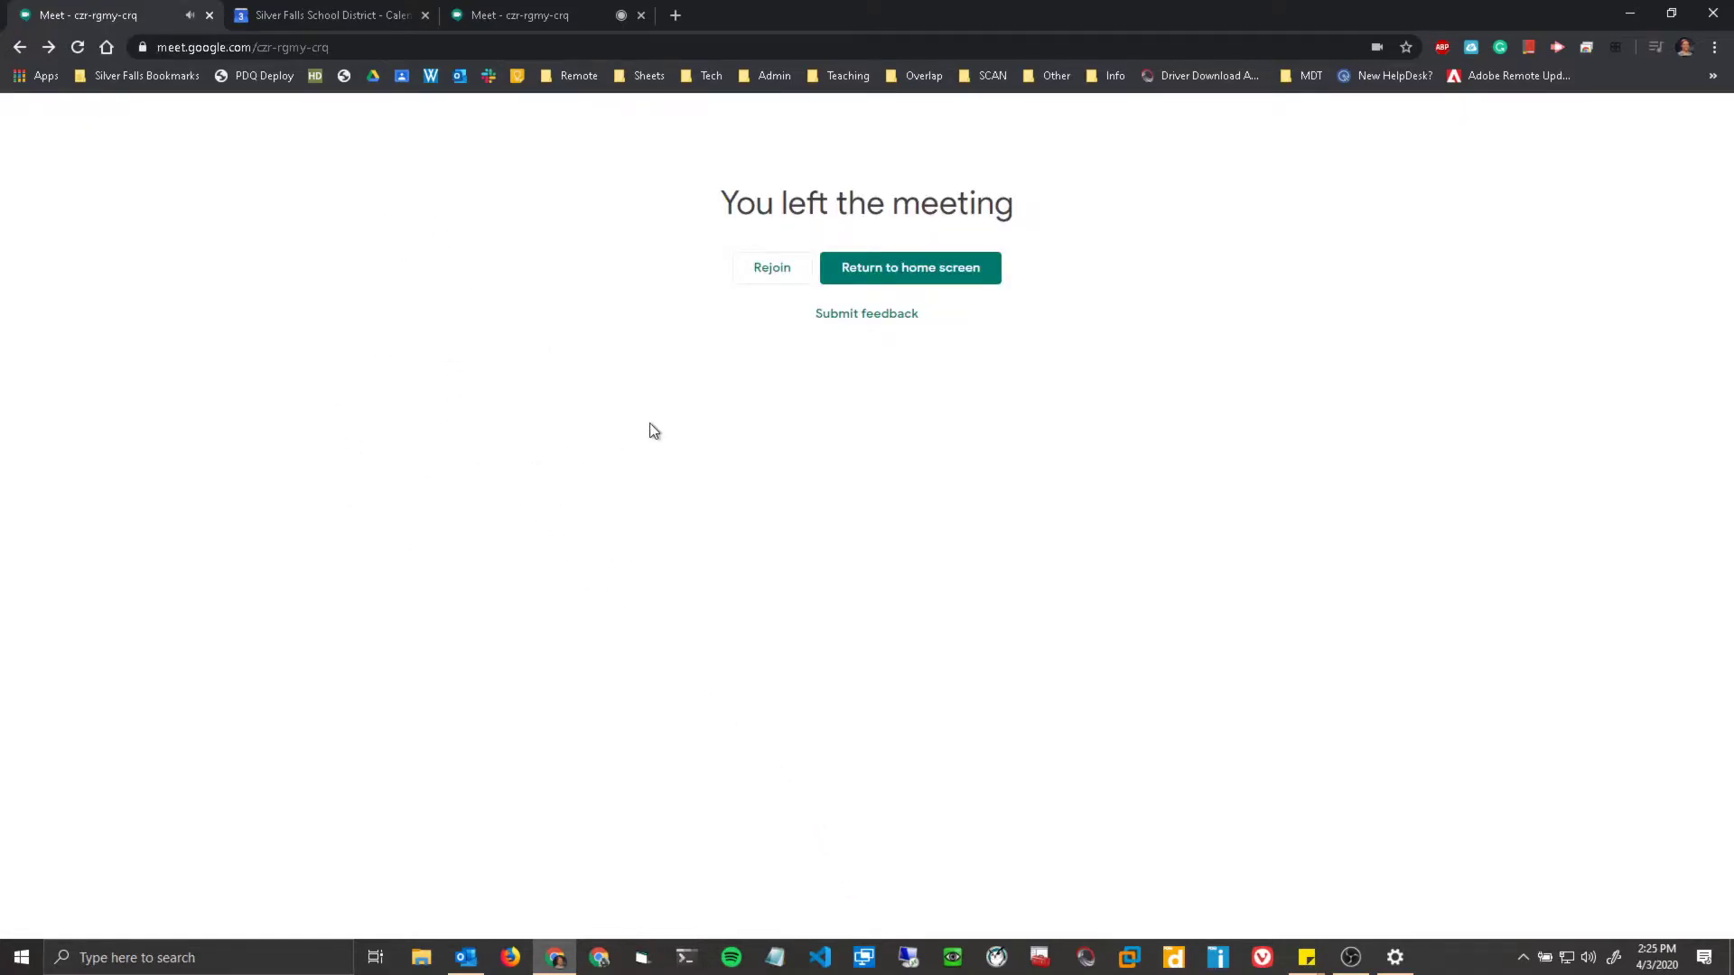
Step: Switch to Google Calendar and toggle the personal calendar's visibility off and back on
{"action": "left_click", "coordinate": [332, 13]}
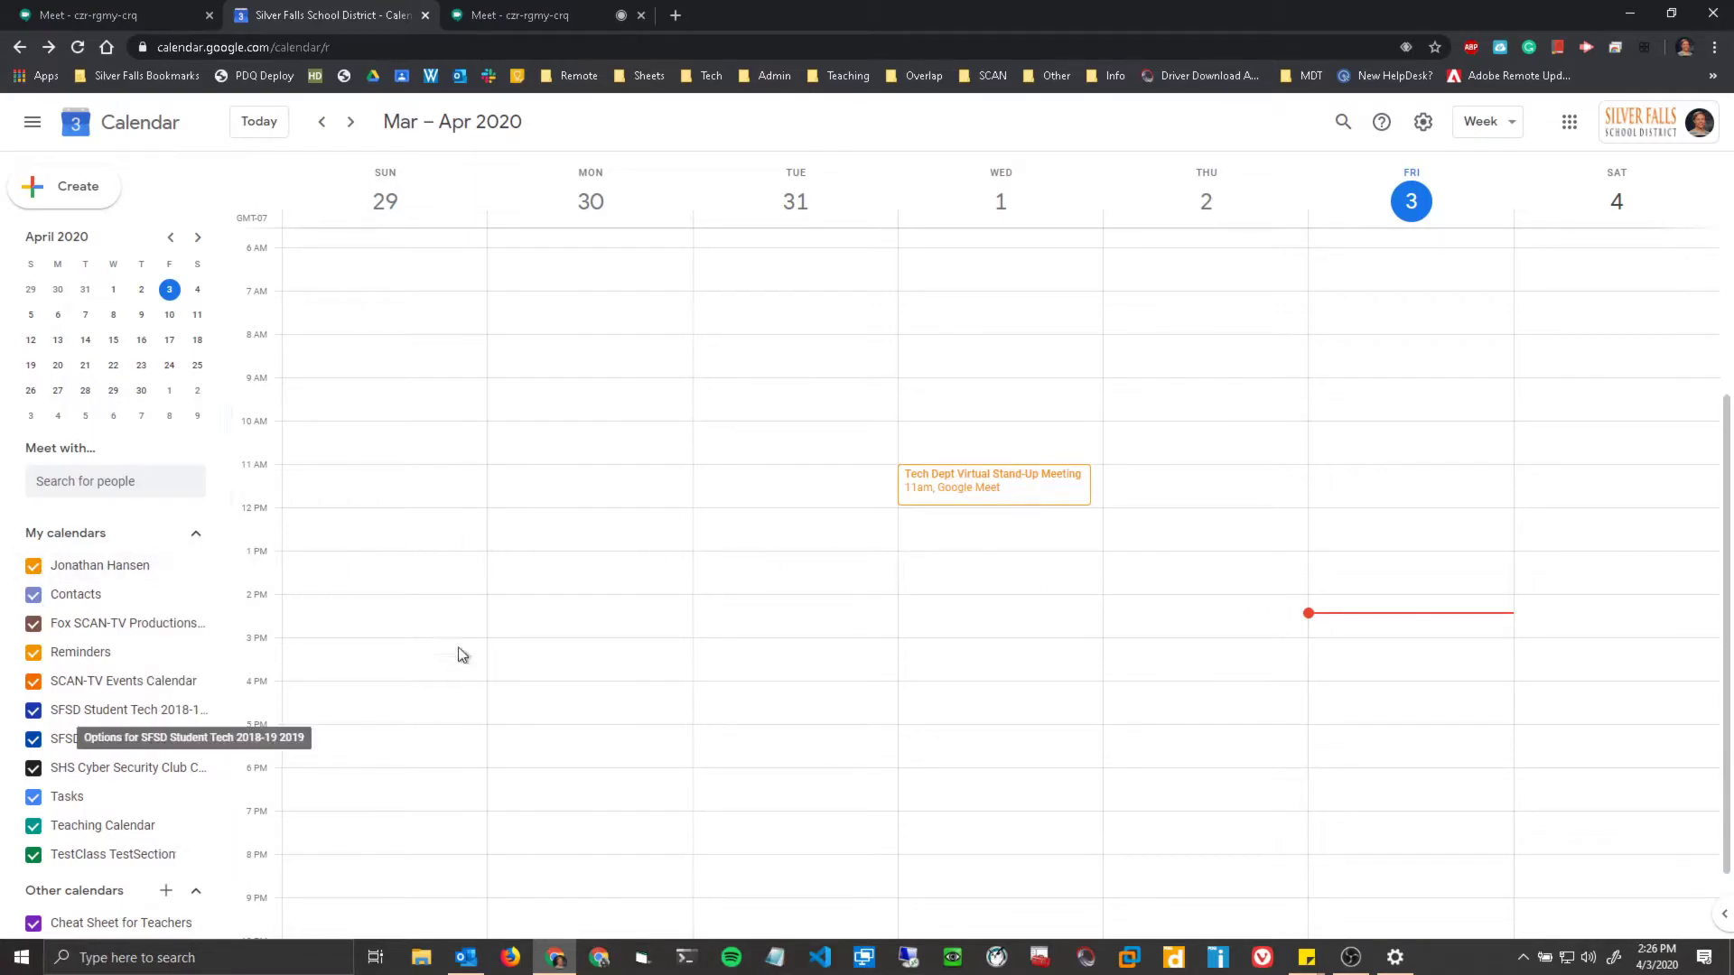
{"action": "left_click", "coordinate": [34, 569]}
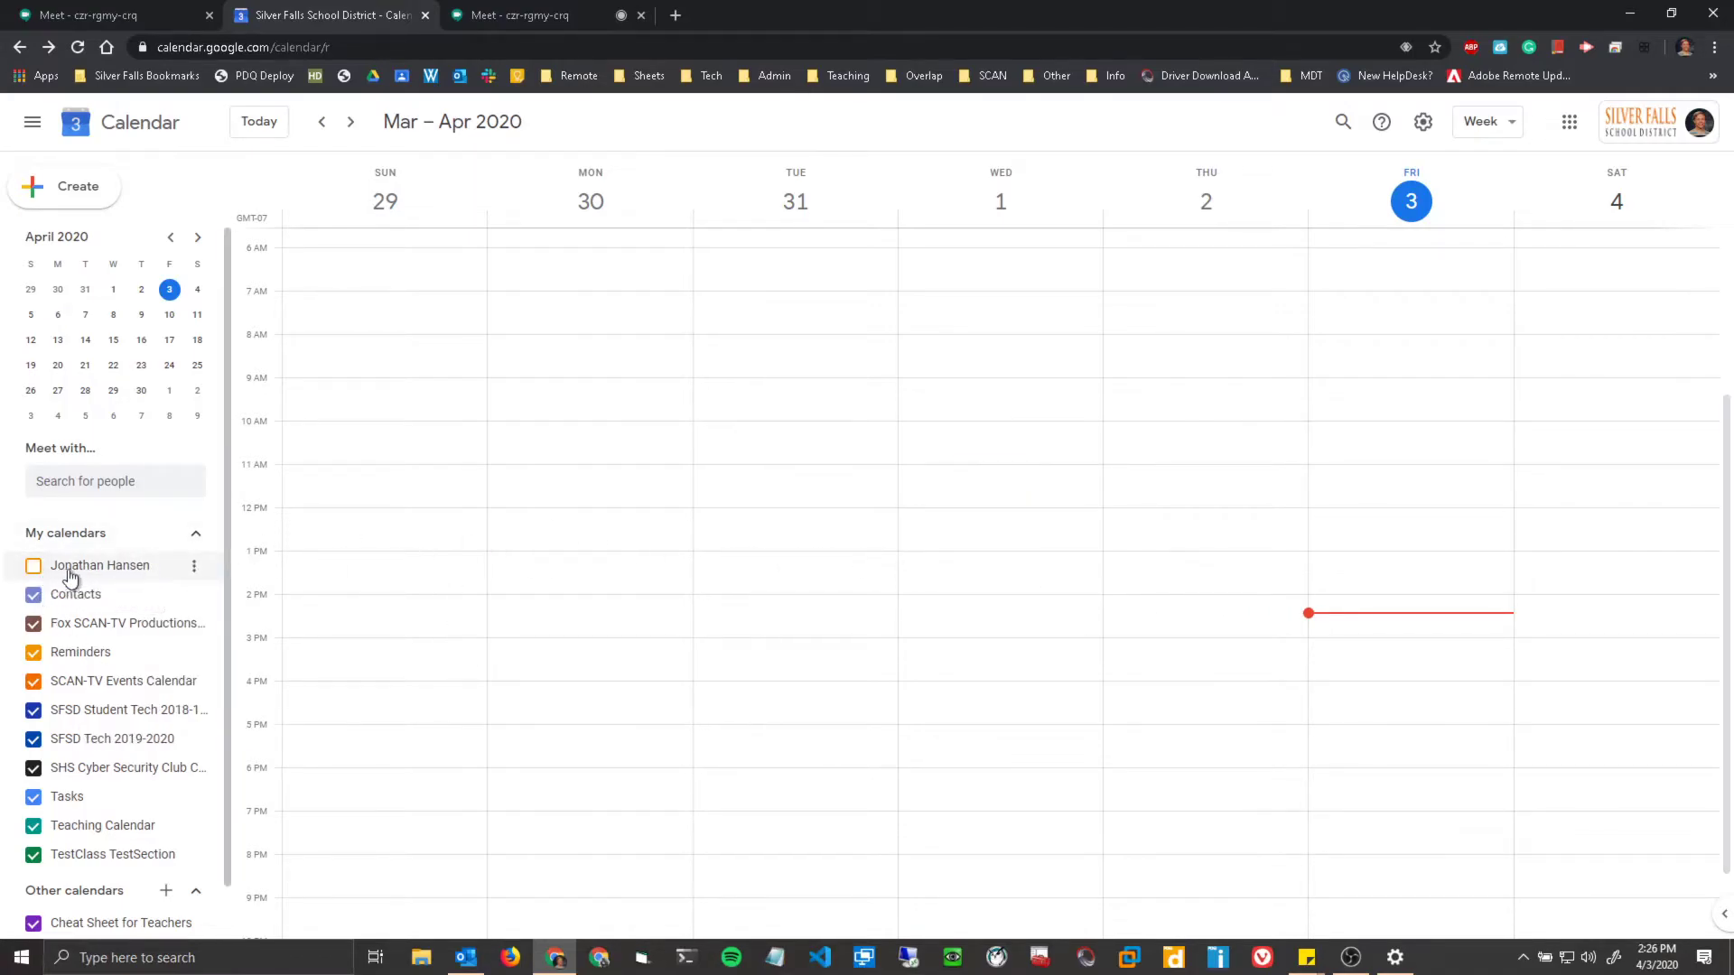
{"action": "left_click", "coordinate": [34, 569]}
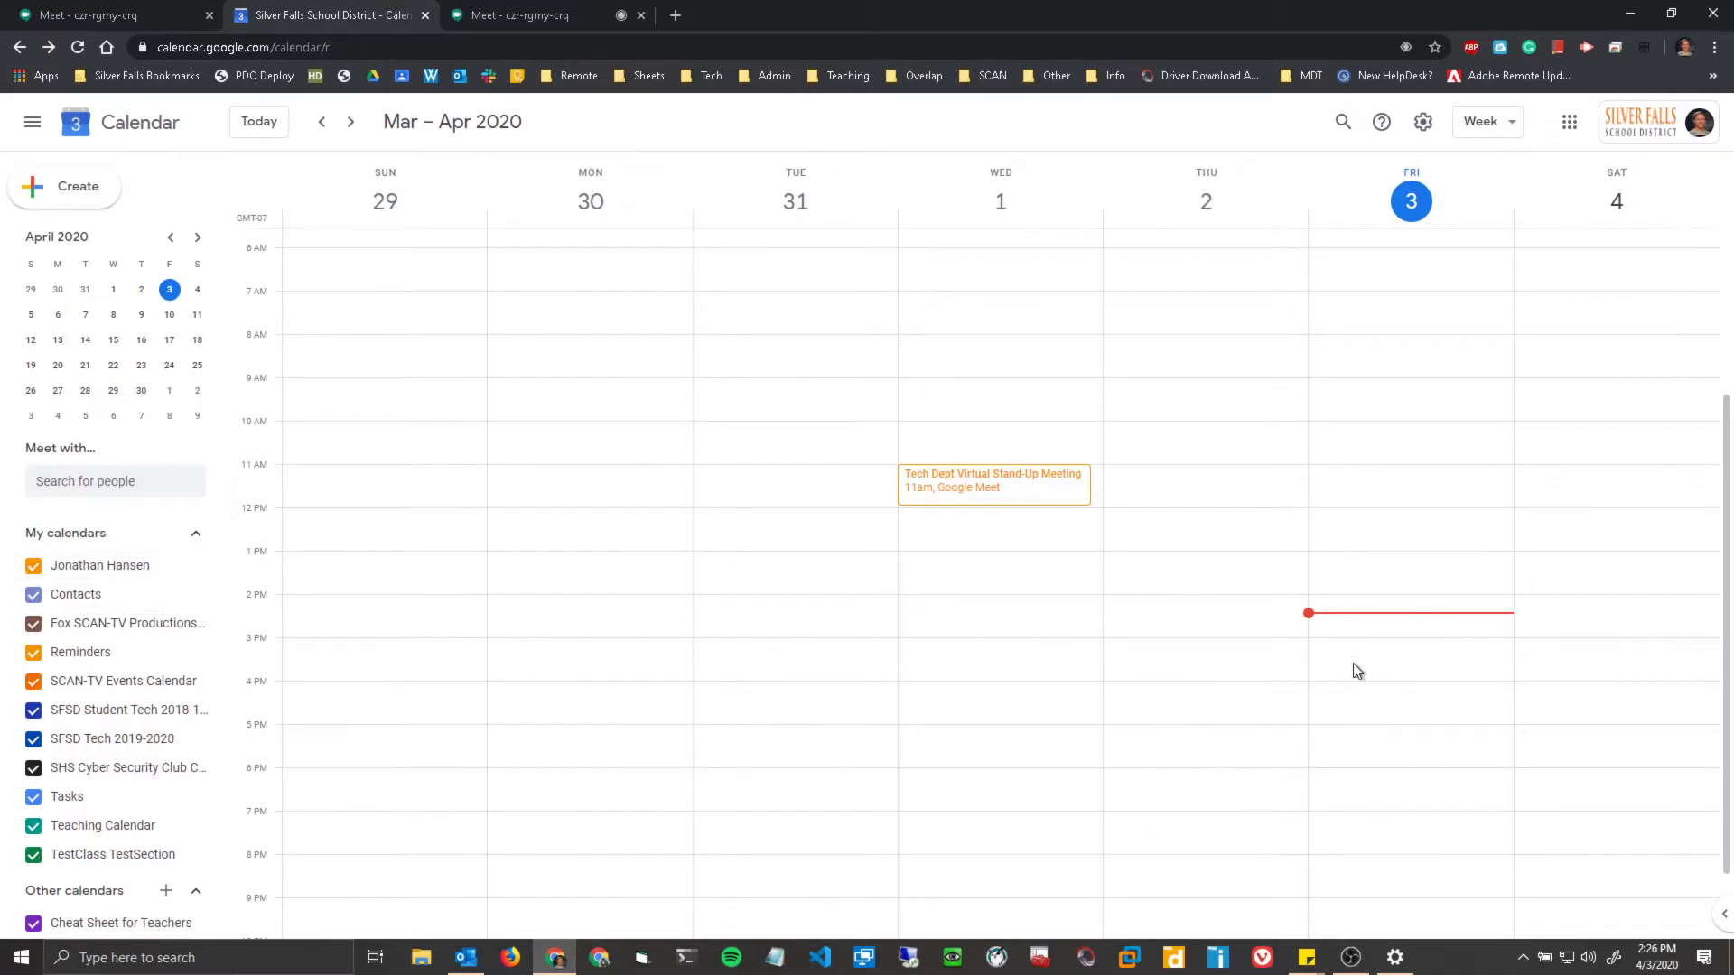
Step: Create a Friday, Apr 3 event from 3:00pm to 5:30pm titled "3:00pm Meeting Virtual" with Hangouts Meet conferencing
{"action": "left_click_drag", "start_coordinate": [1353, 657], "coordinate": [1377, 742]}
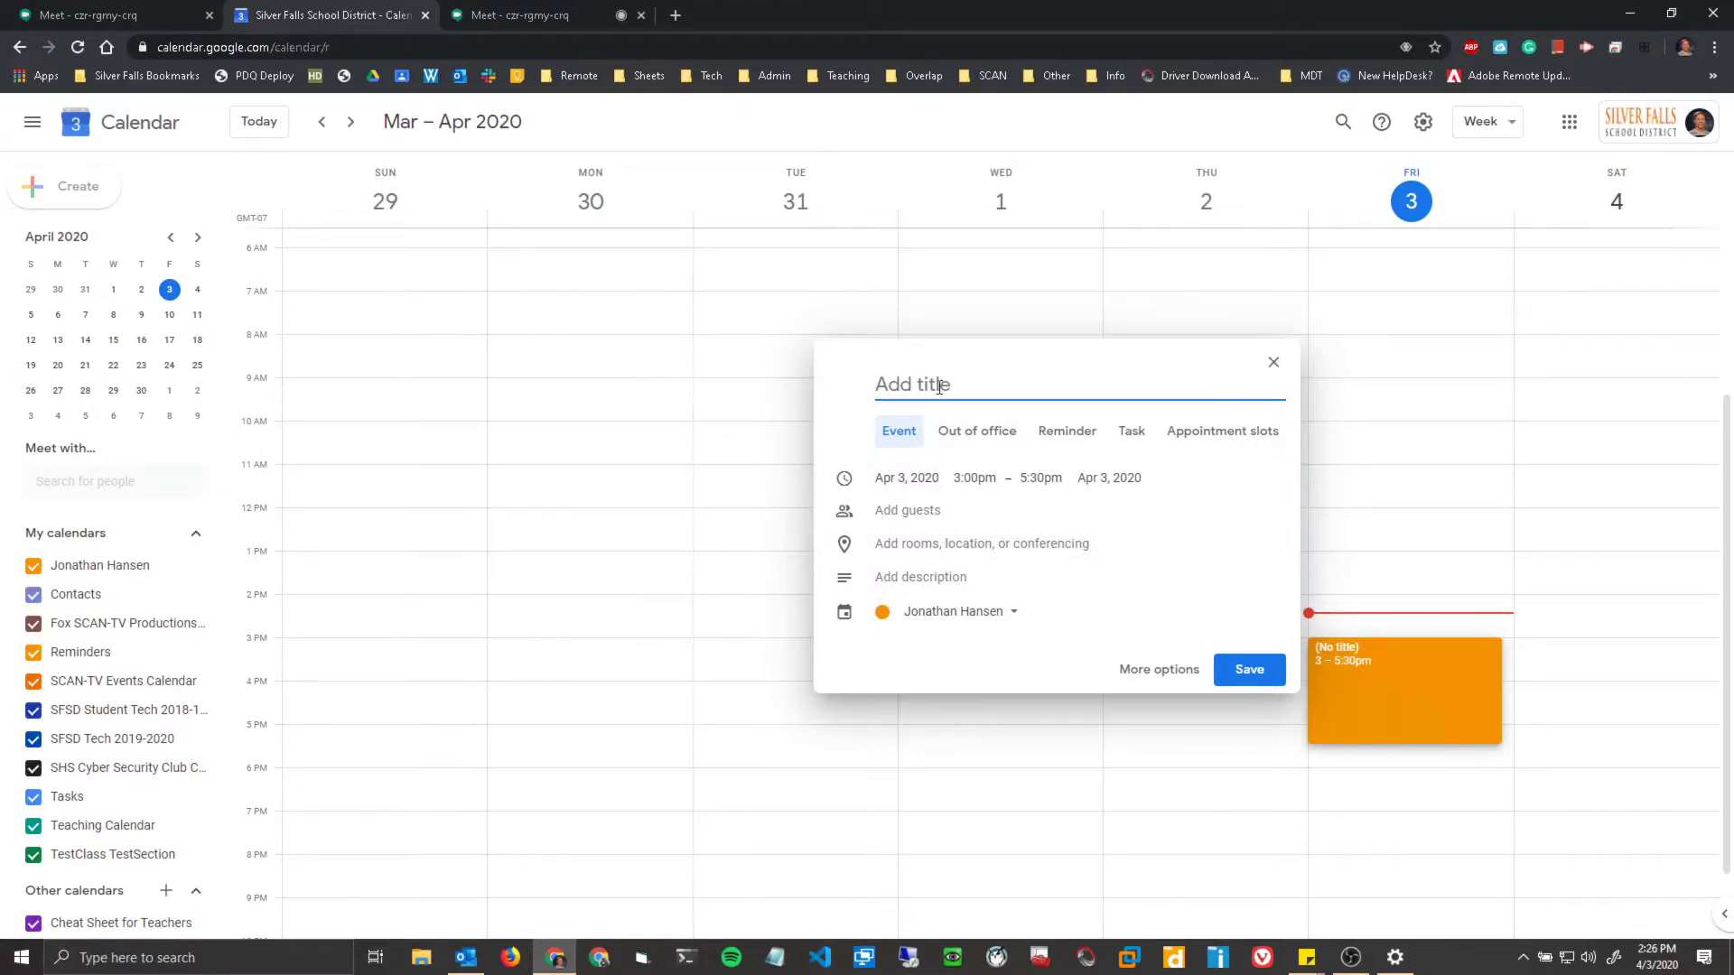
{"action": "type", "text": "3:00pm Meeting Virtual"}
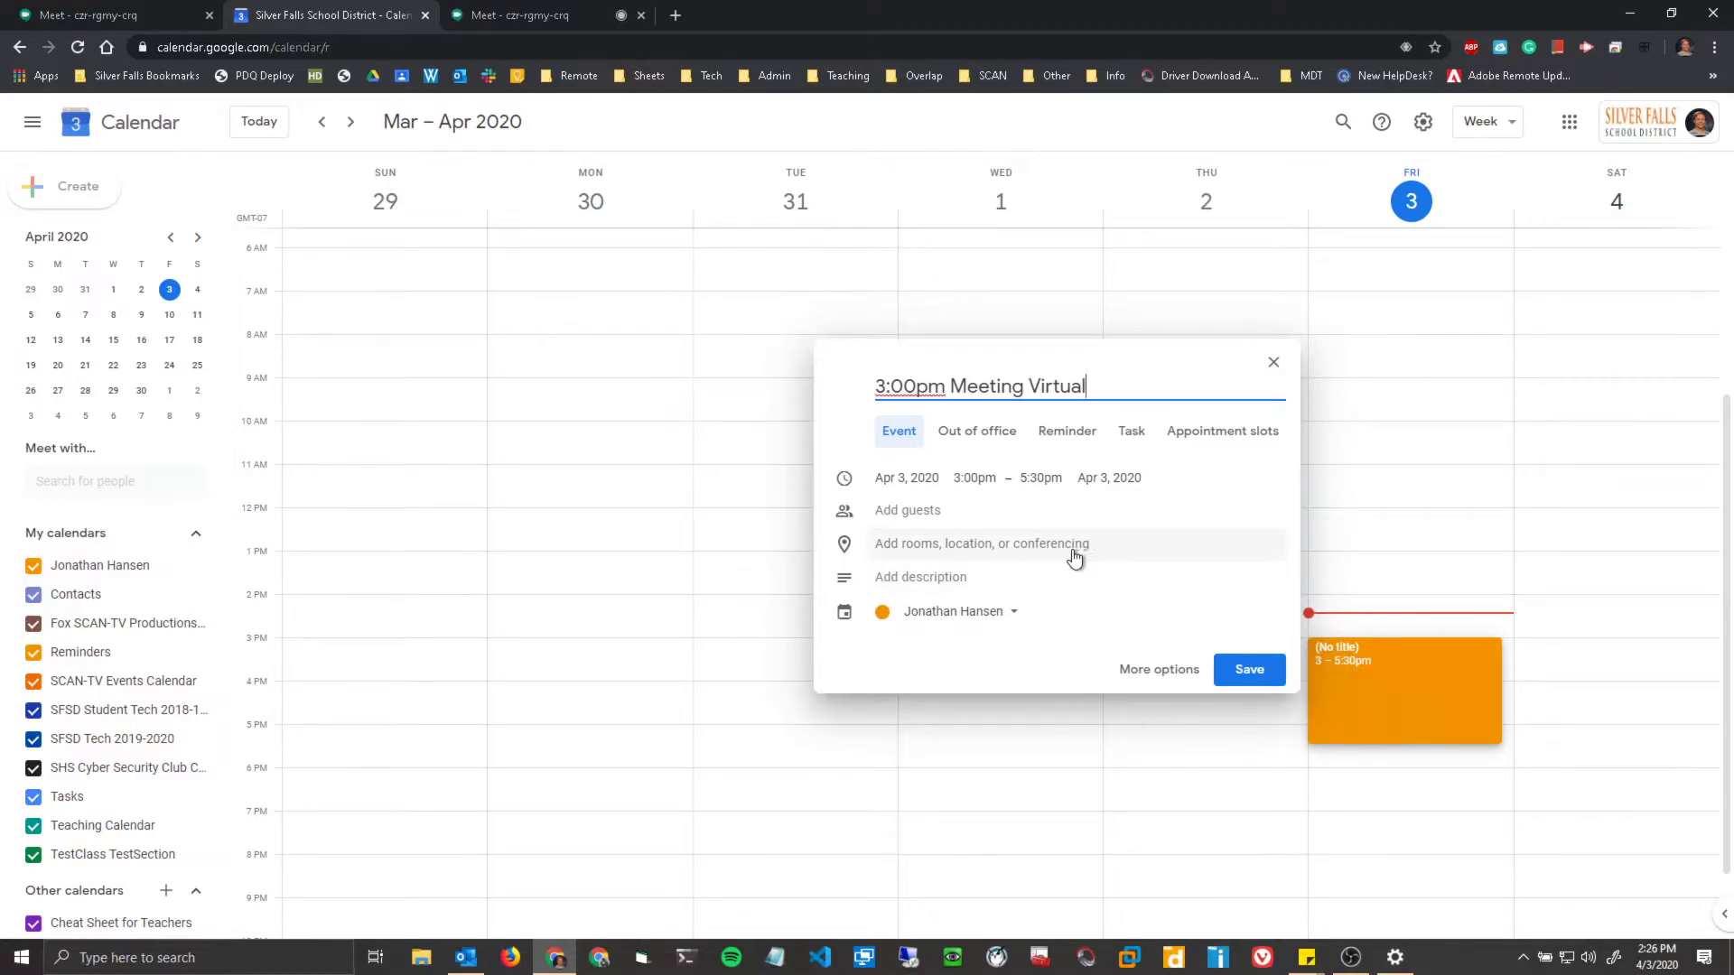
{"action": "left_click", "coordinate": [1024, 542]}
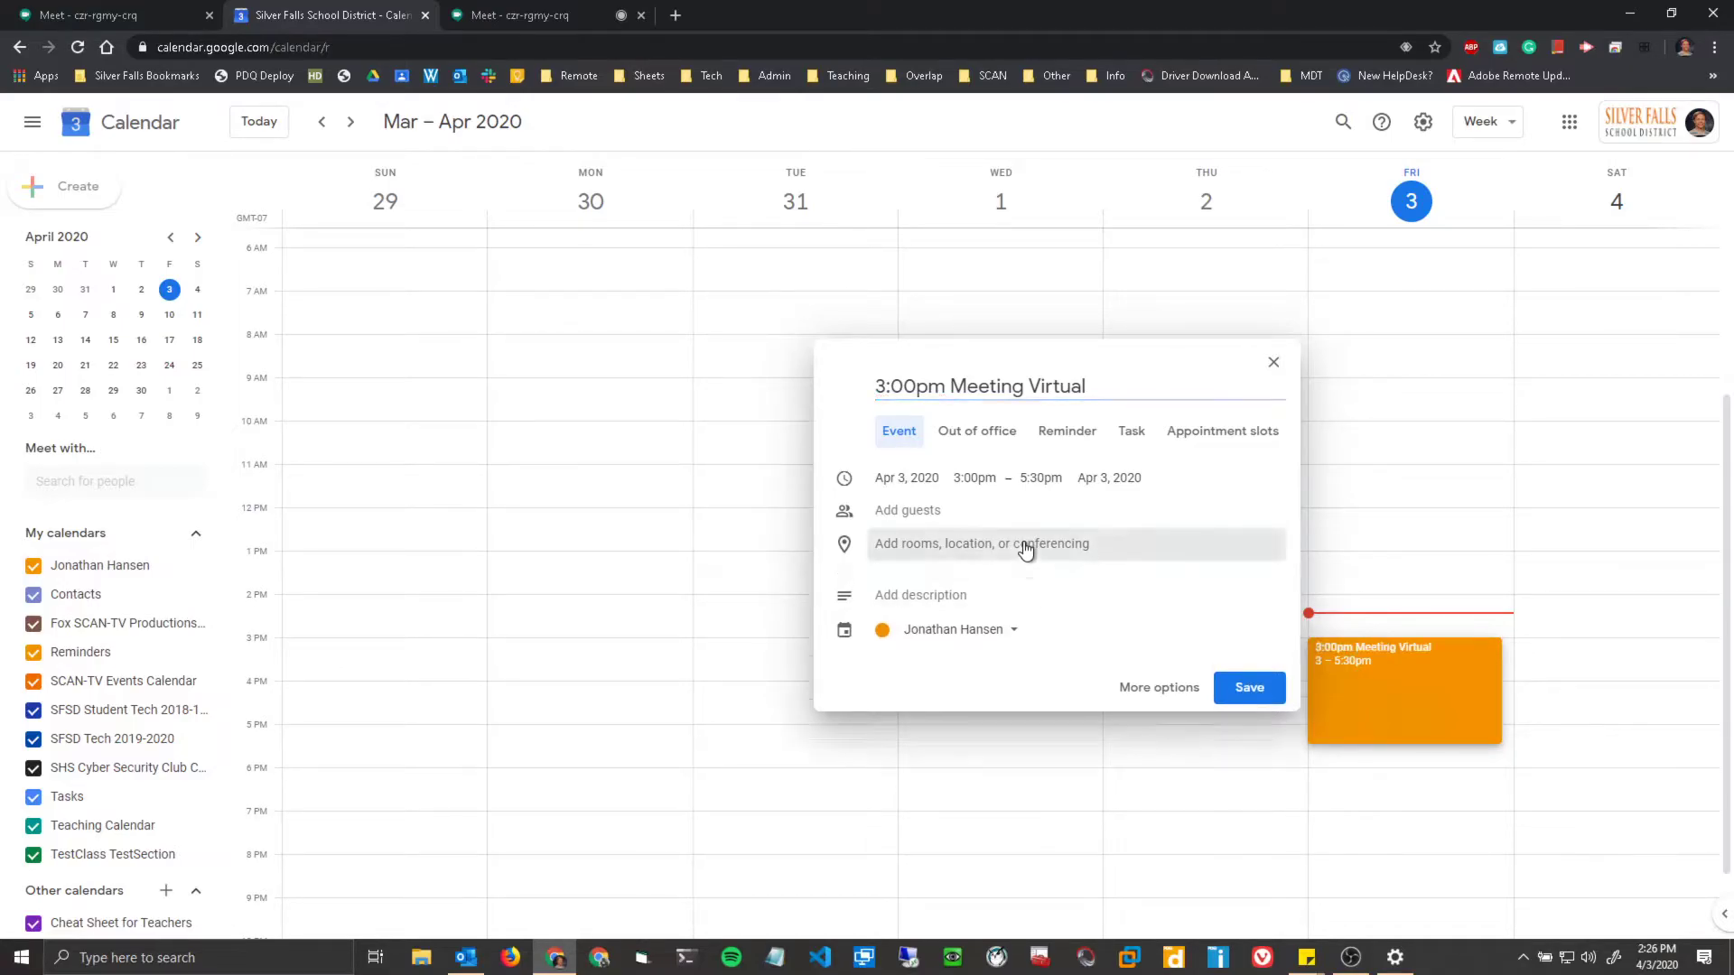
{"action": "left_click", "coordinate": [939, 633]}
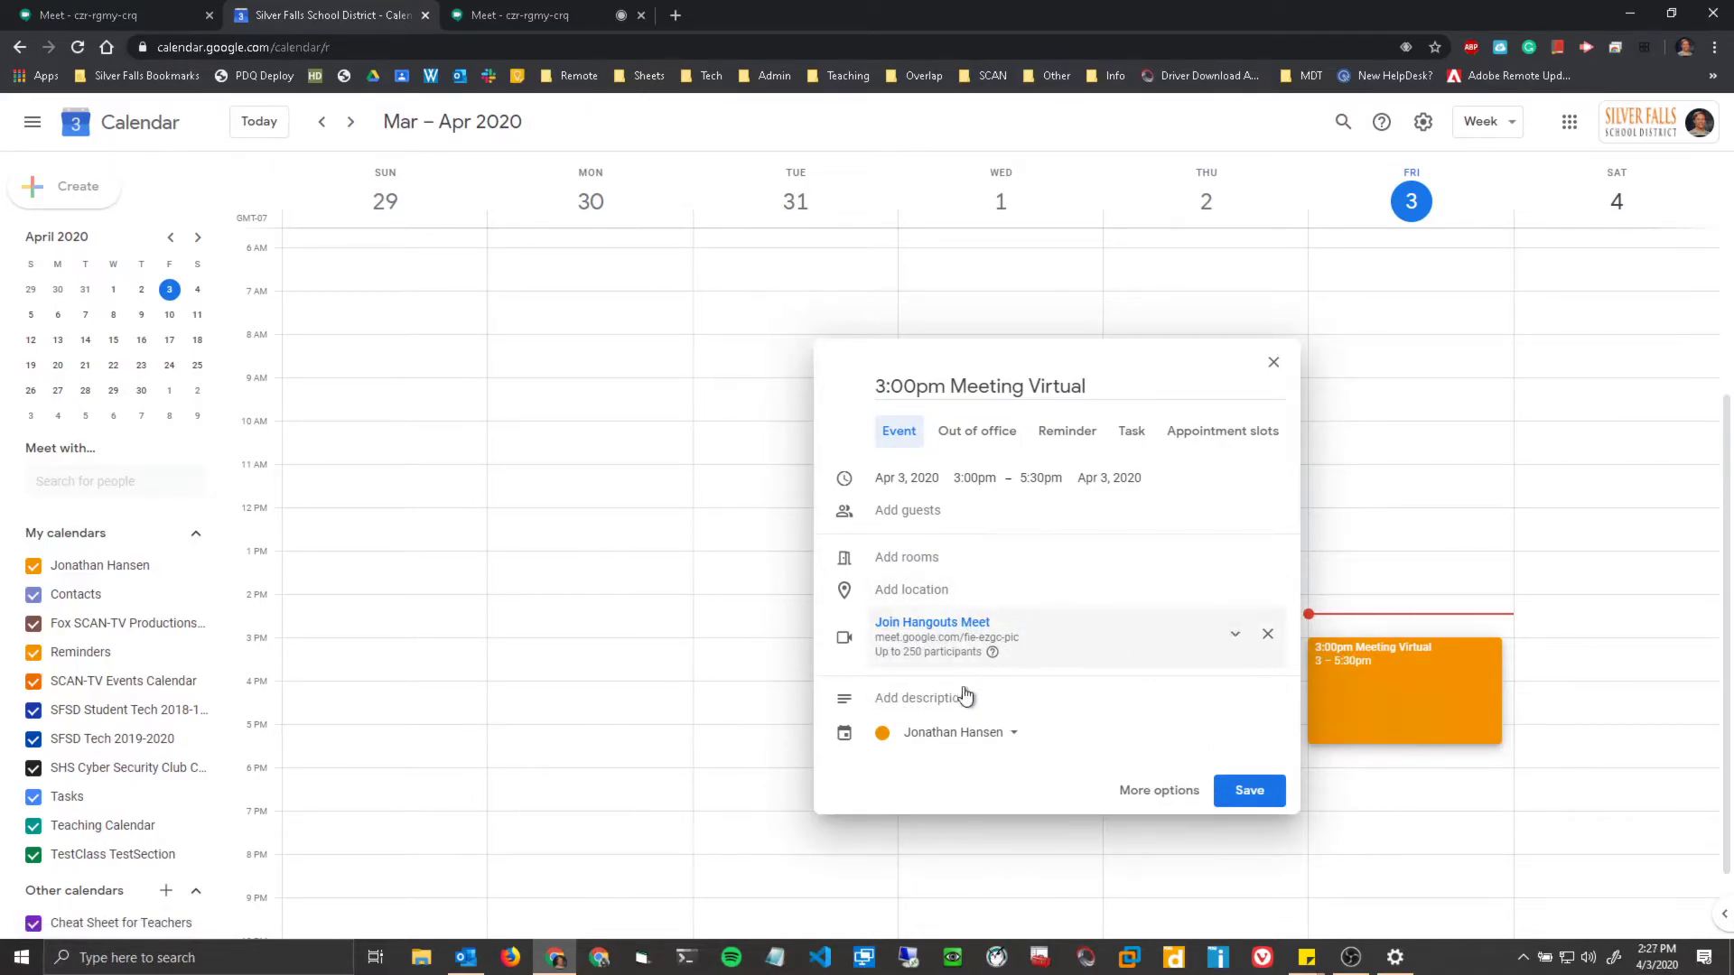
Step: Add a staff member as guest to the event and expand its Hangouts Meet conferencing details
{"action": "left_click", "coordinate": [932, 510]}
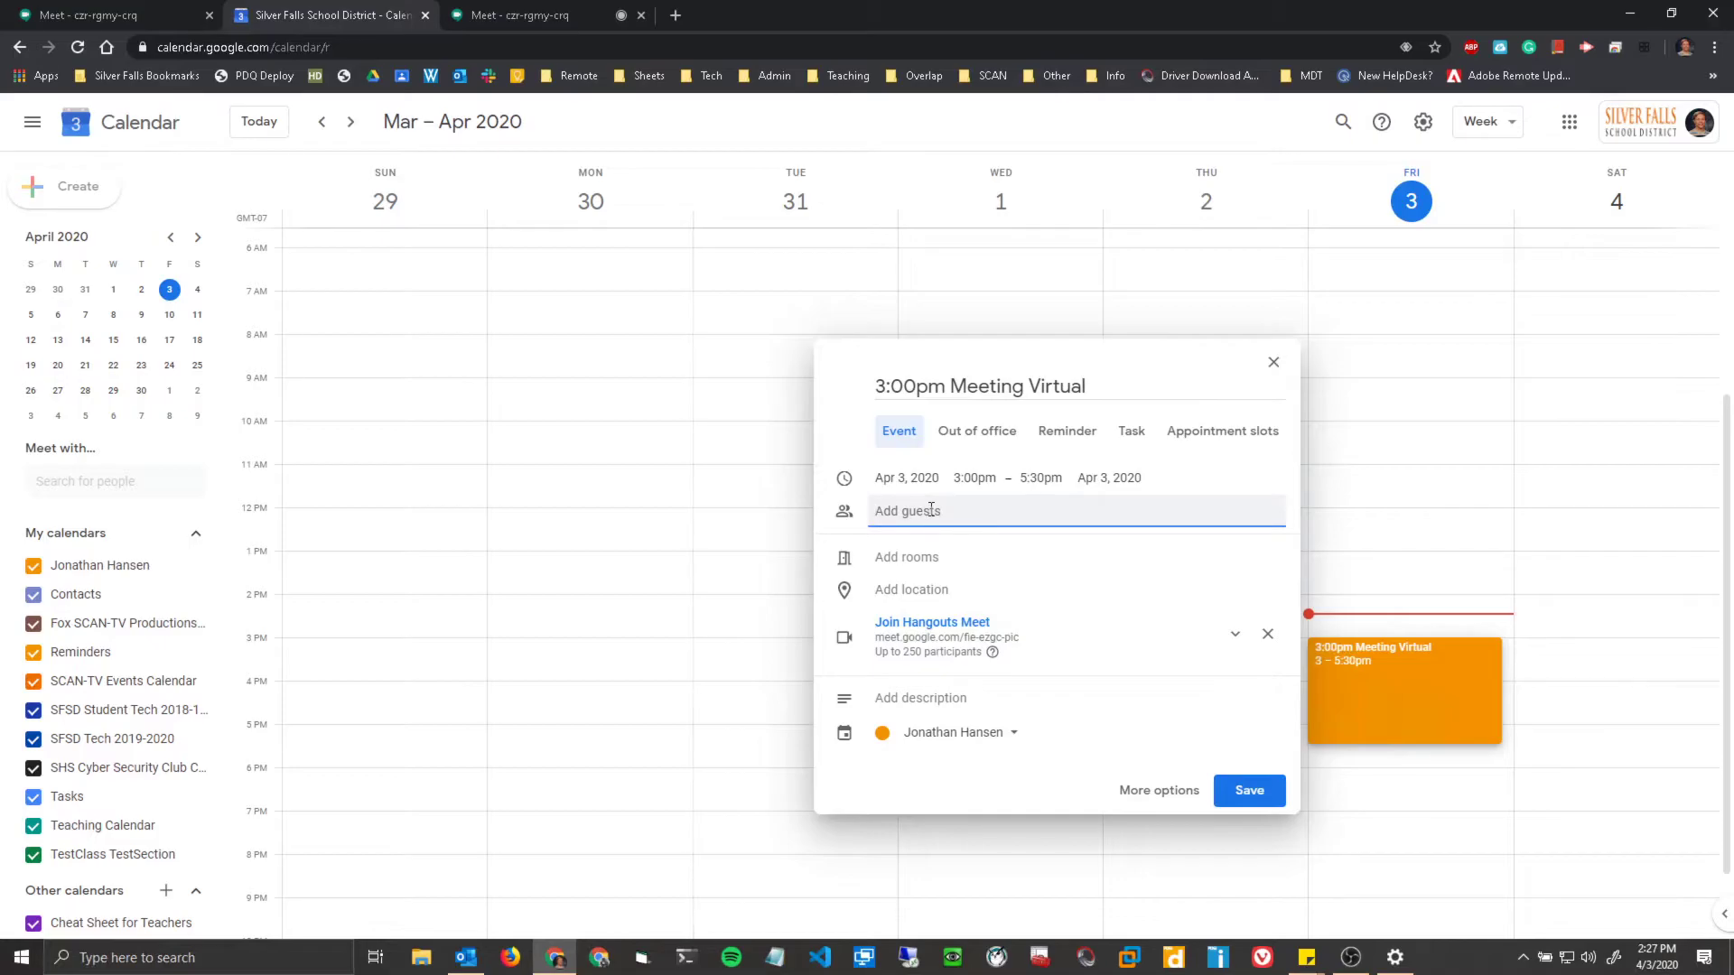
{"action": "type", "text": "vasily"}
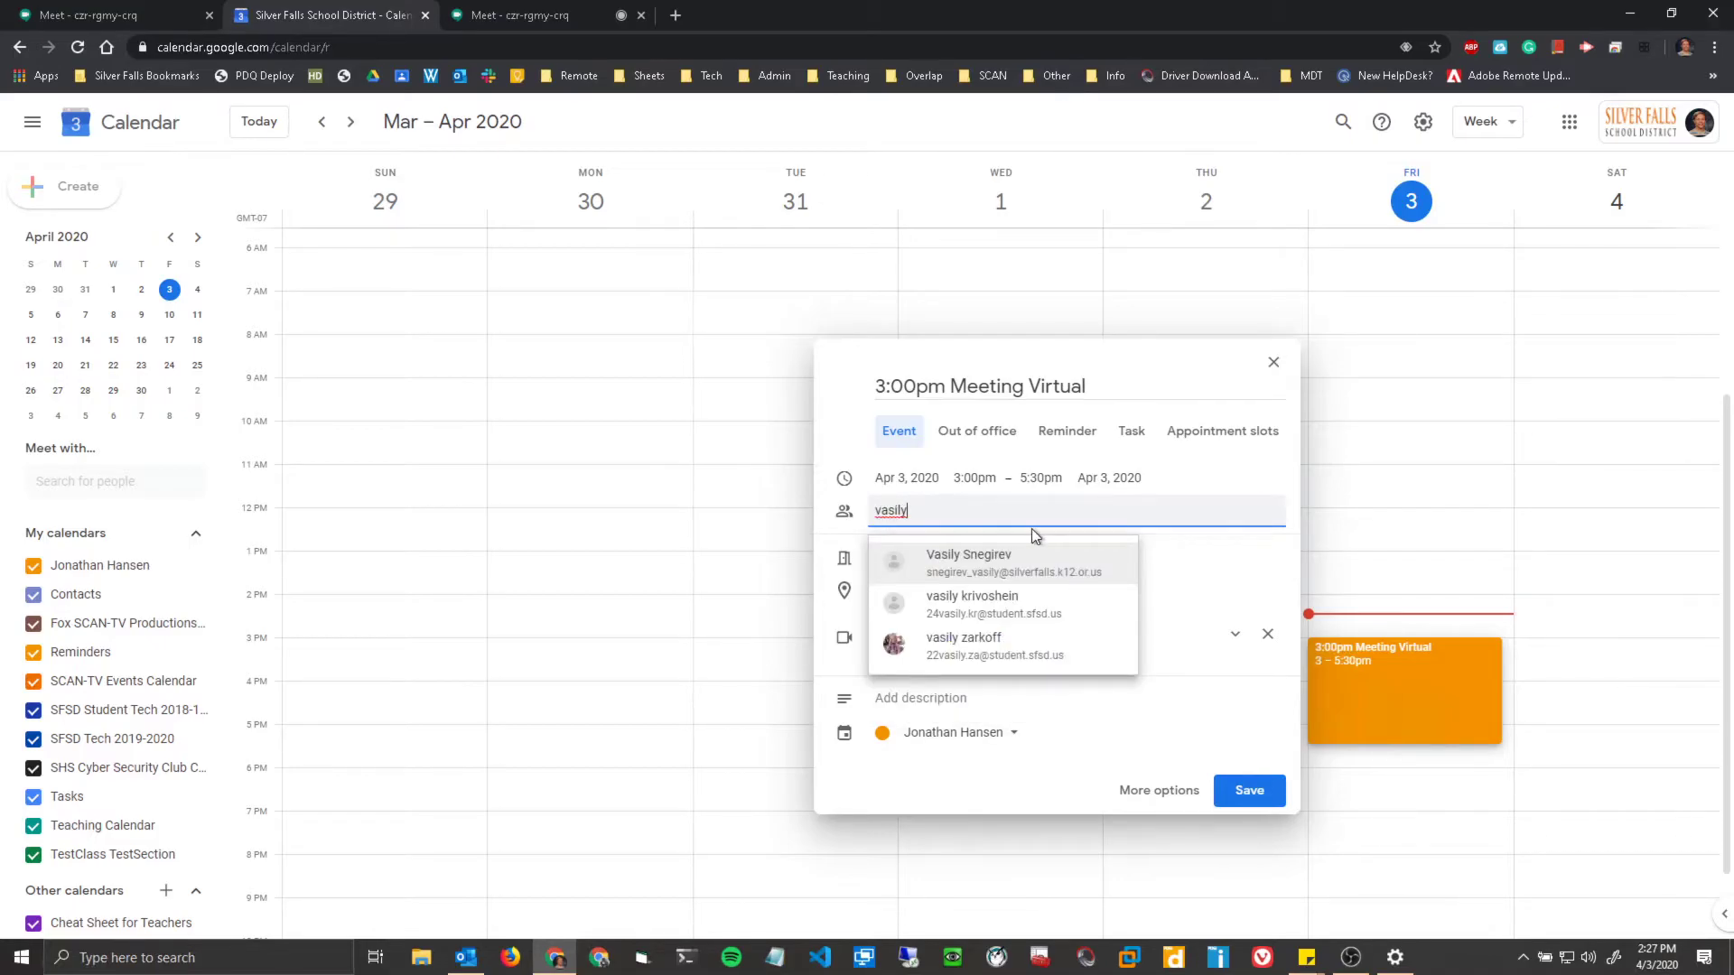
{"action": "left_click", "coordinate": [1055, 556]}
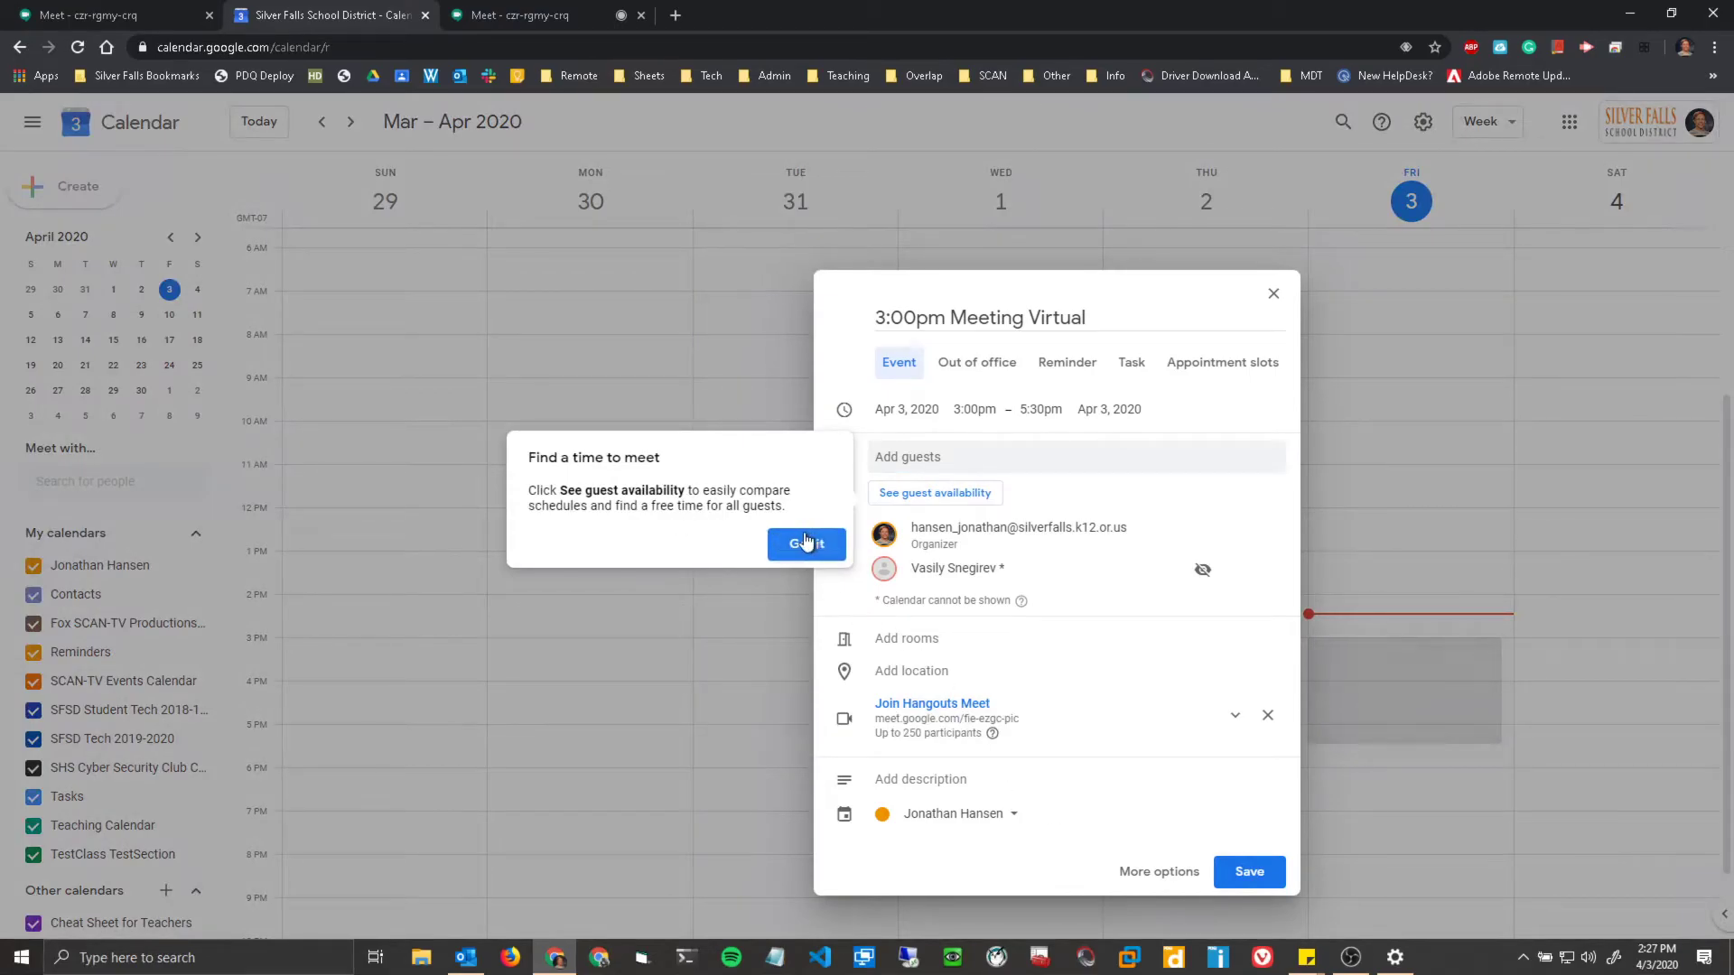
{"action": "left_click", "coordinate": [807, 543]}
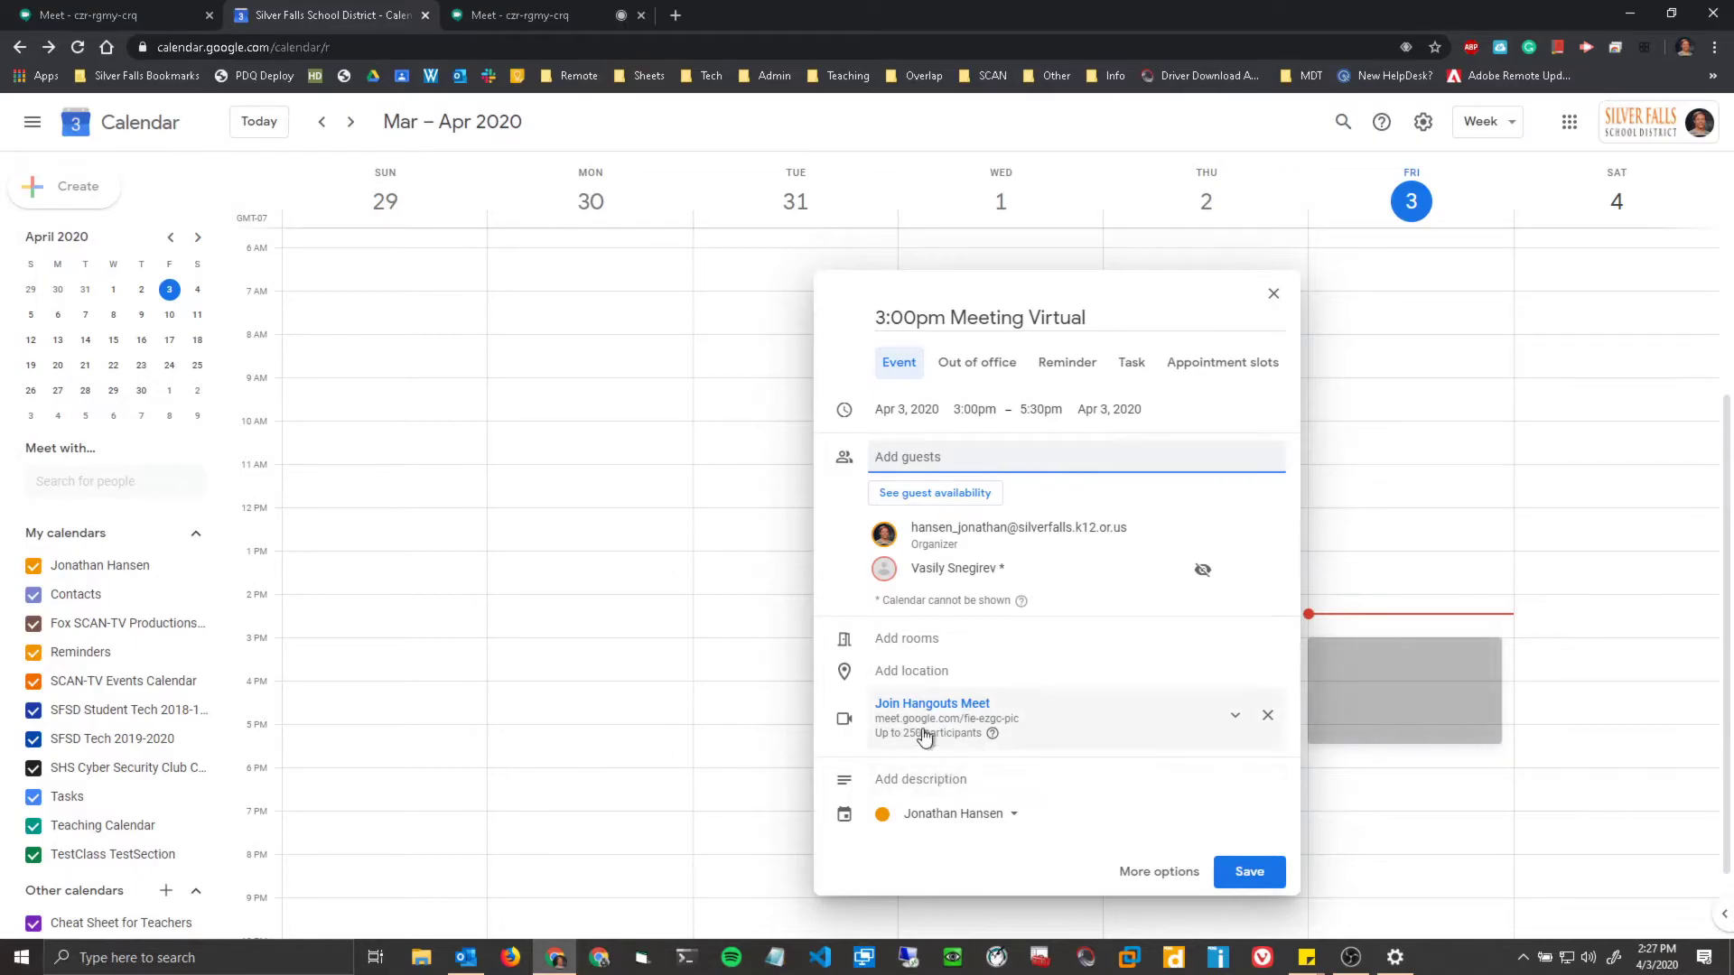
{"action": "left_click", "coordinate": [1235, 716]}
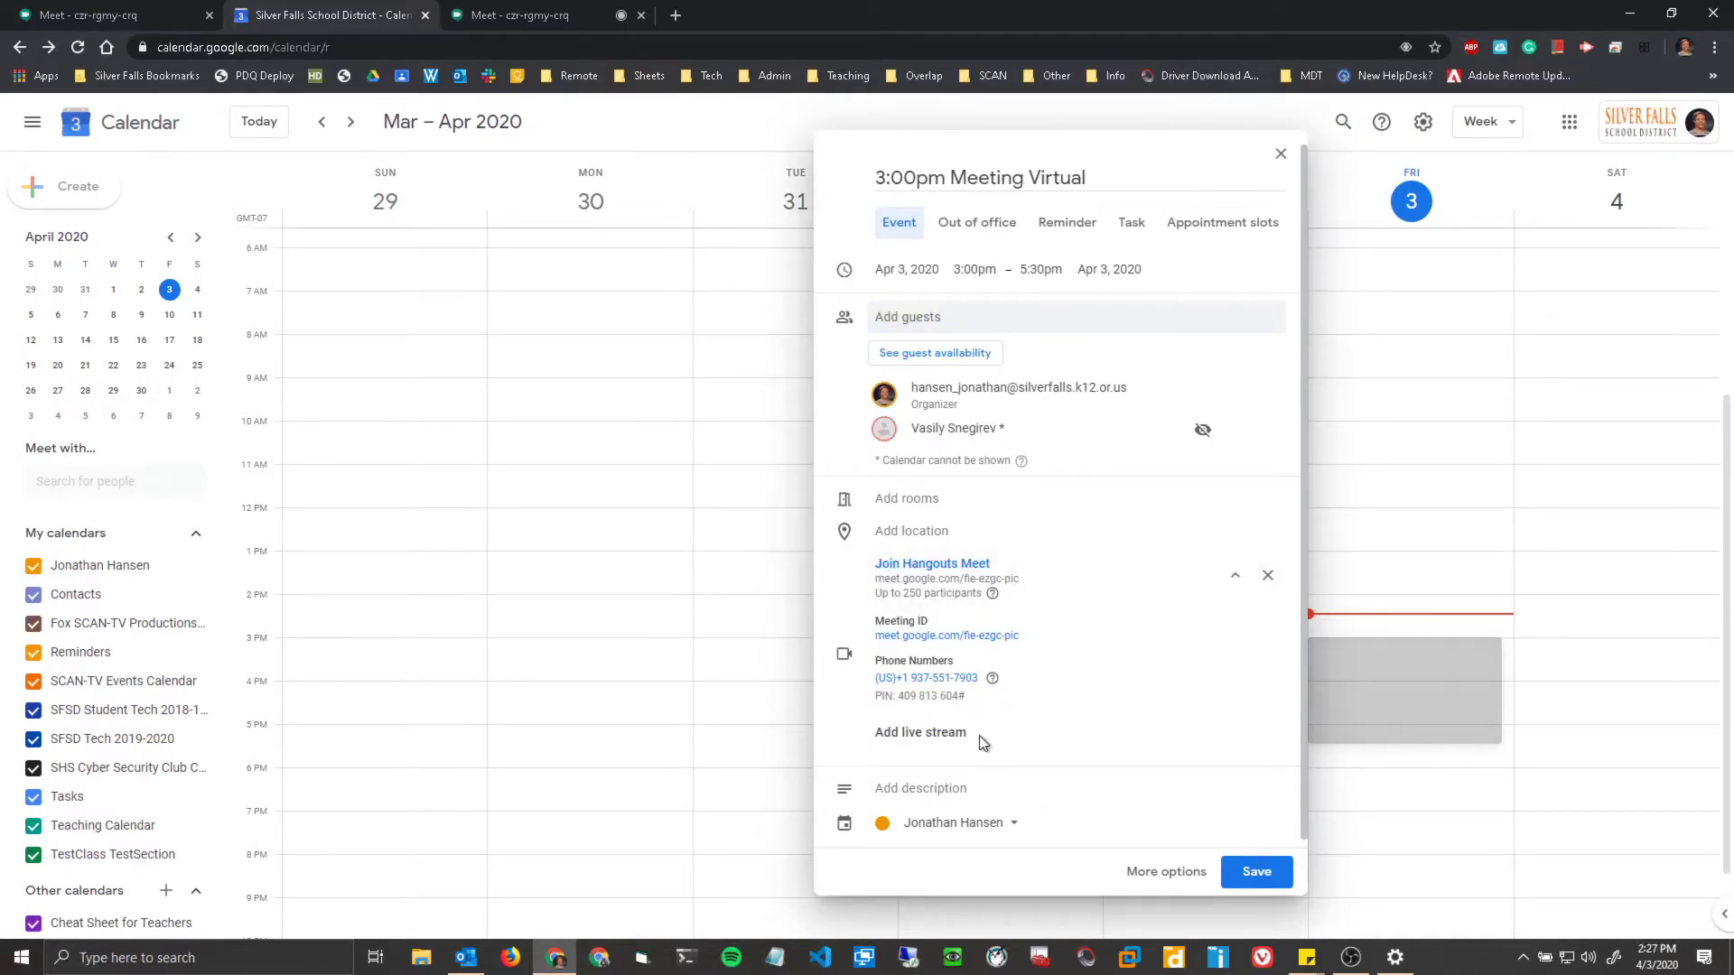
Step: Add a live stream to the event's Hangouts Meet conferencing, and check the firstmeeting join page for comparison
{"action": "left_click", "coordinate": [926, 736]}
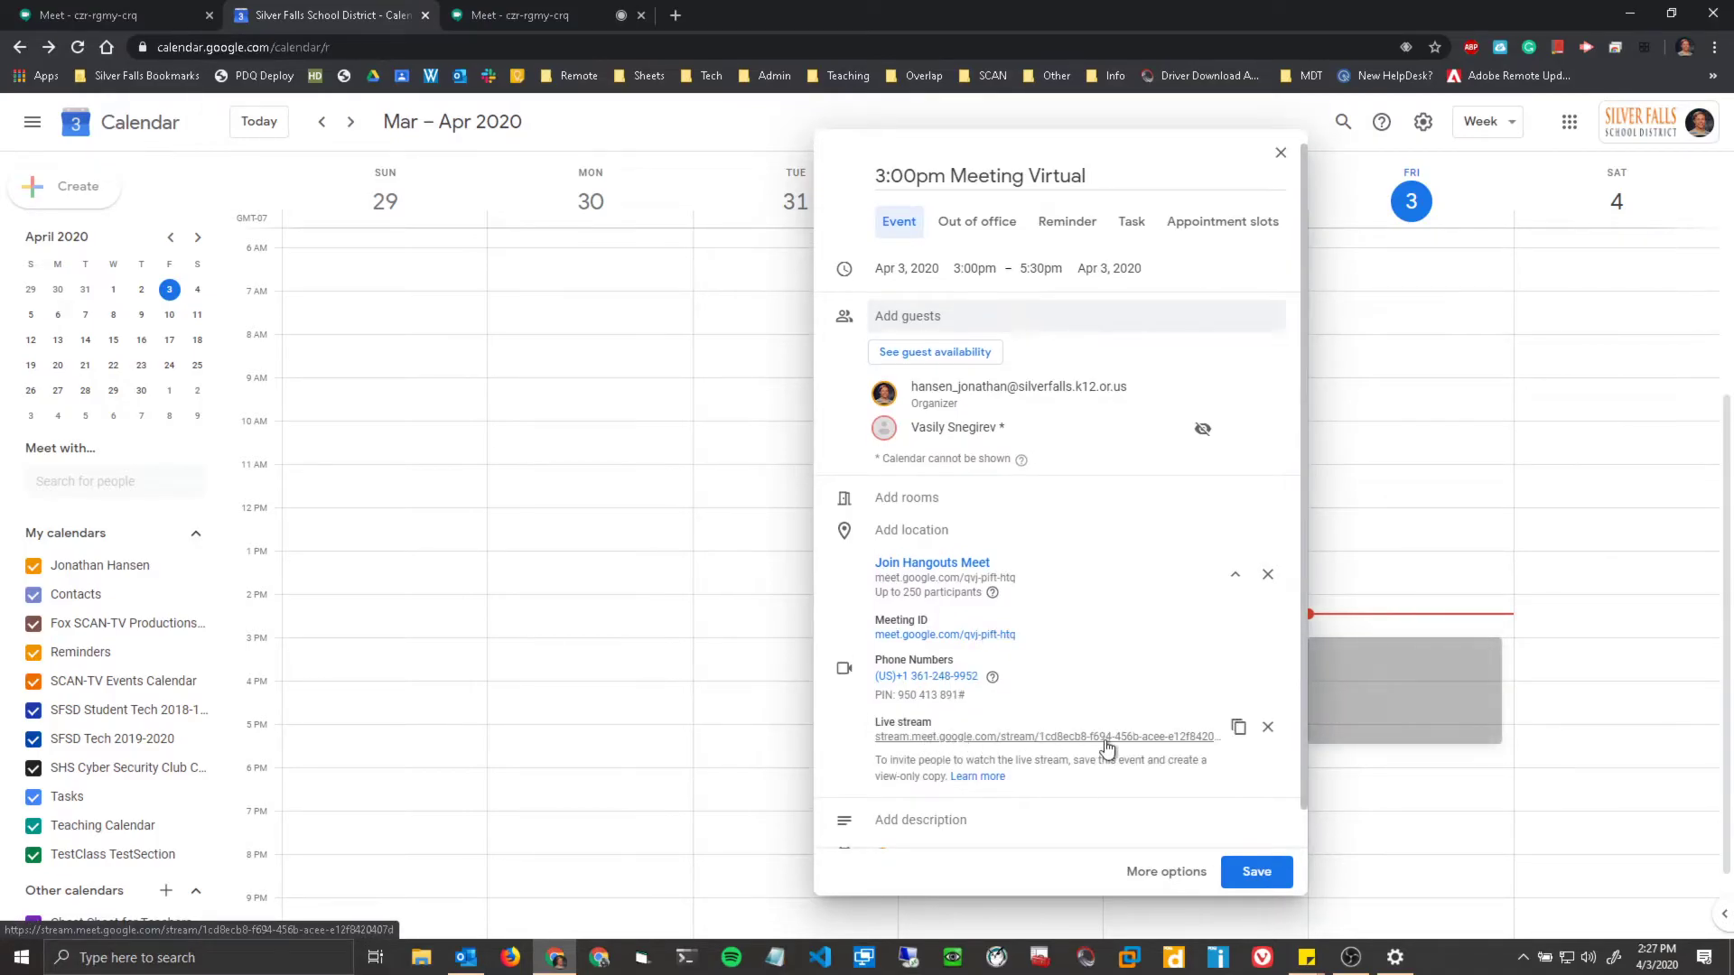
{"action": "scroll", "coordinate": [1103, 740], "scroll_direction": "down", "scroll_amount": 1}
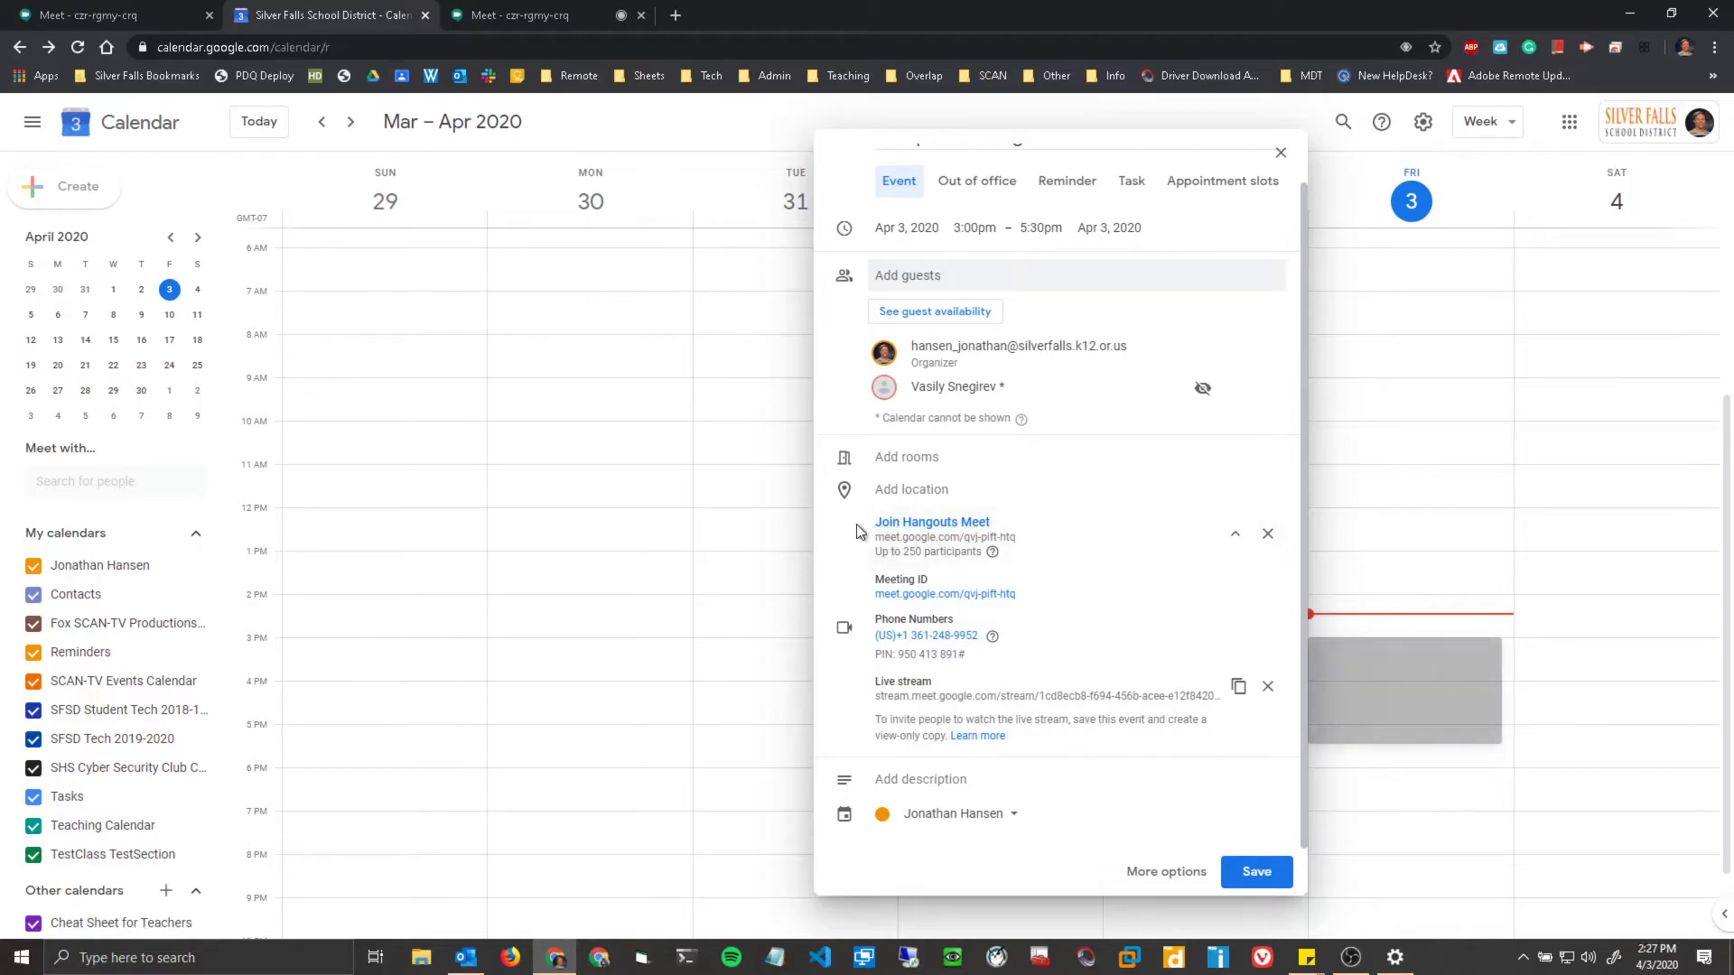
{"action": "left_click", "coordinate": [136, 18]}
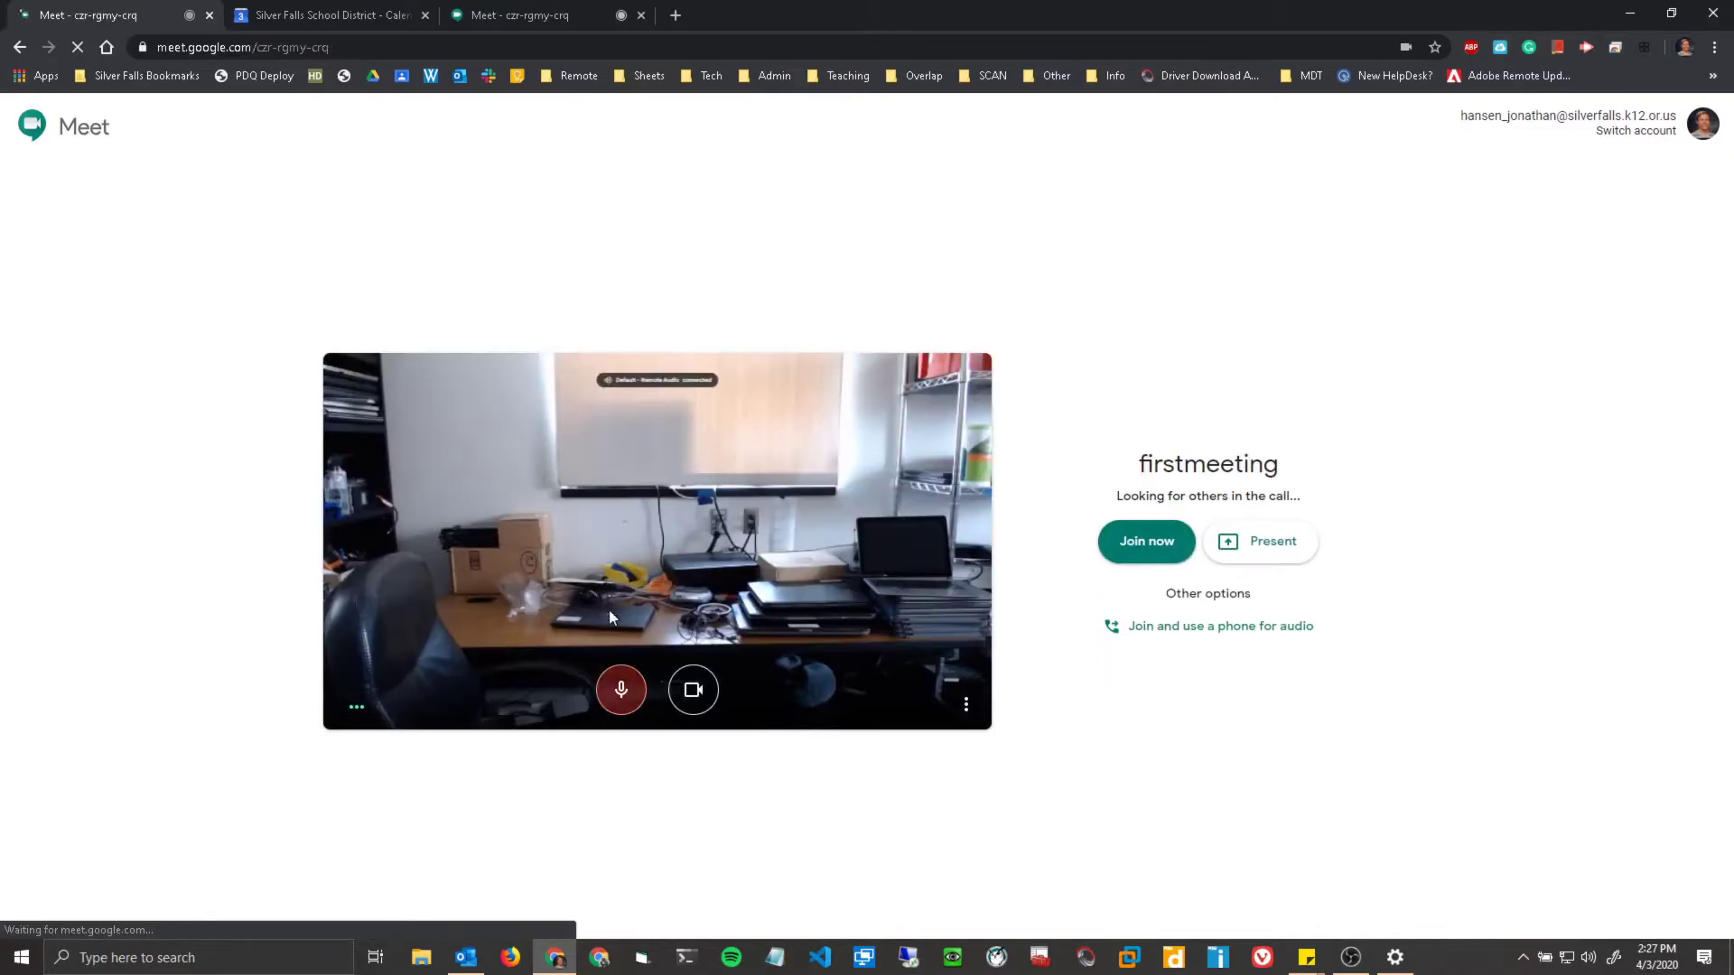
{"action": "left_click", "coordinate": [317, 18]}
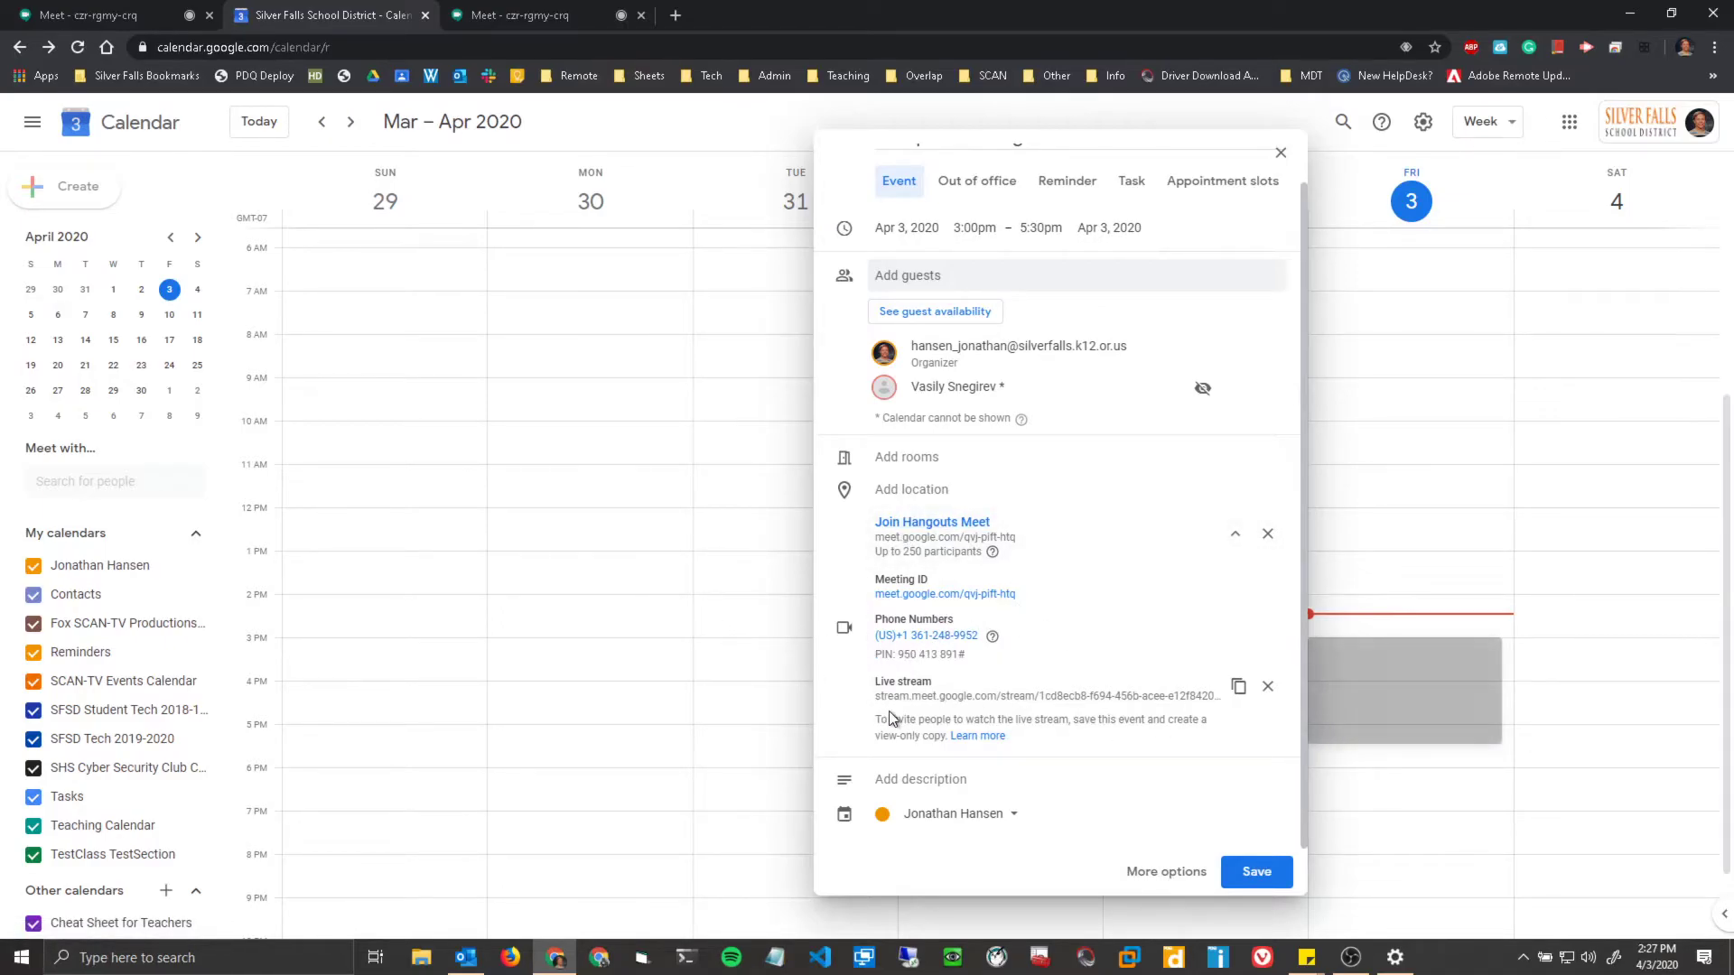
Step: Copy the event's live stream link and open the stream page in a new tab
{"action": "left_click", "coordinate": [1234, 689]}
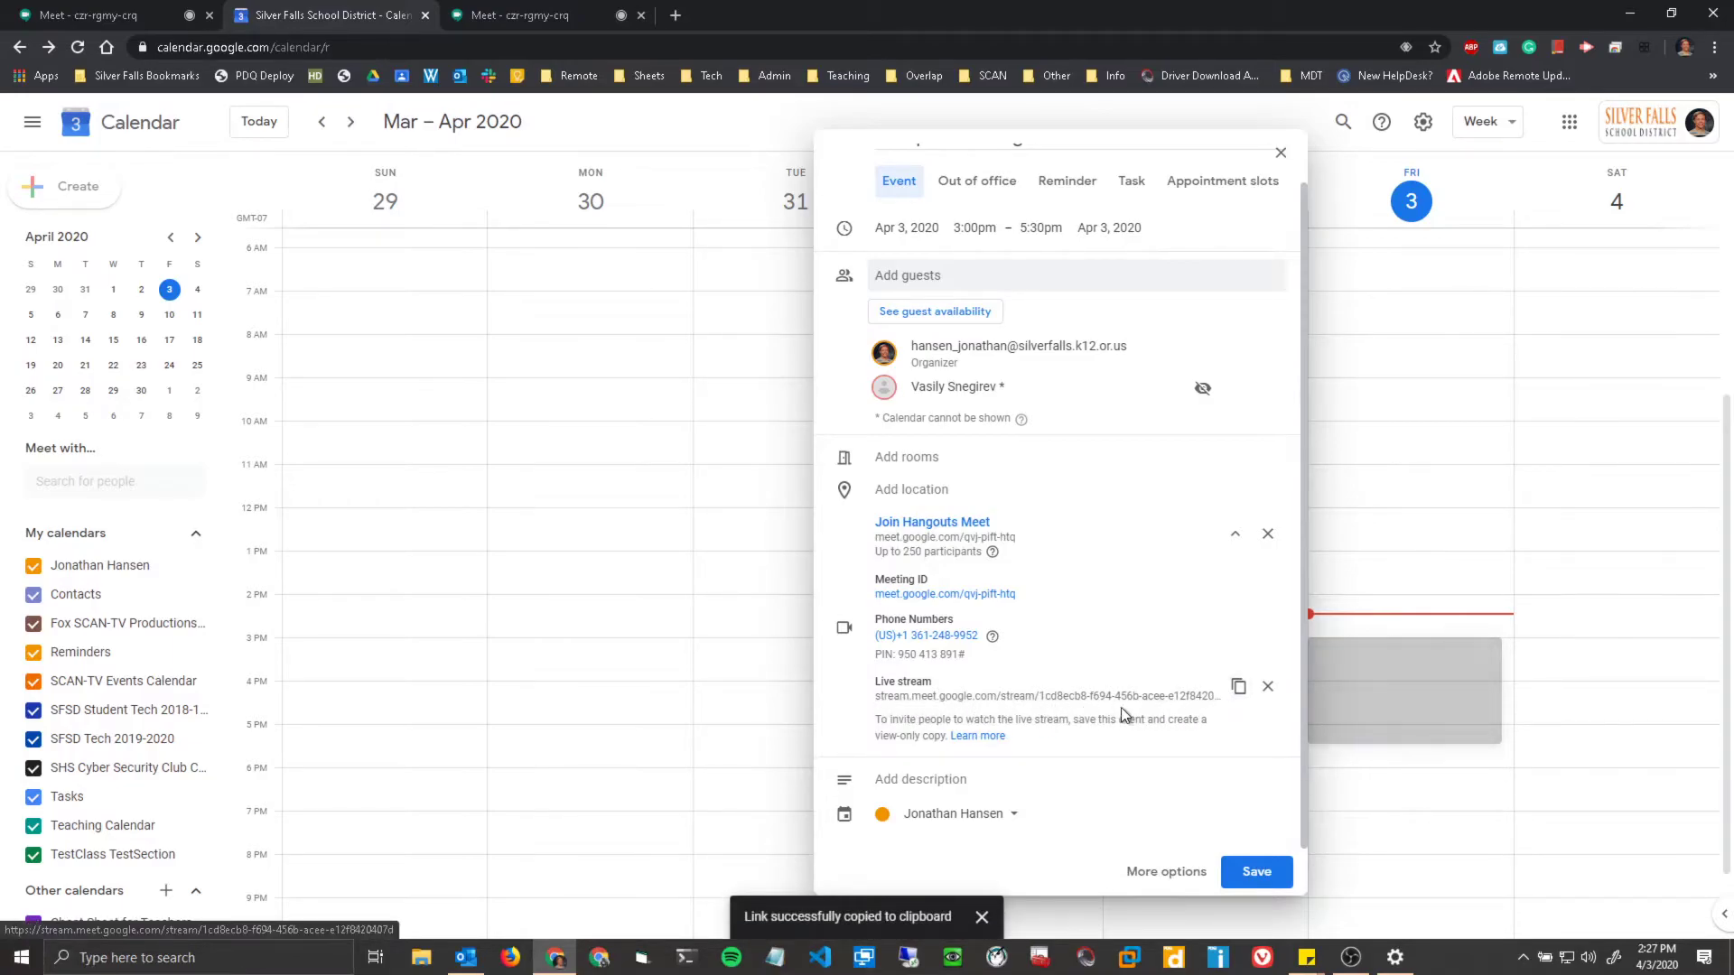
{"action": "right_click", "coordinate": [969, 703]}
{"action": "left_click", "coordinate": [1029, 708]}
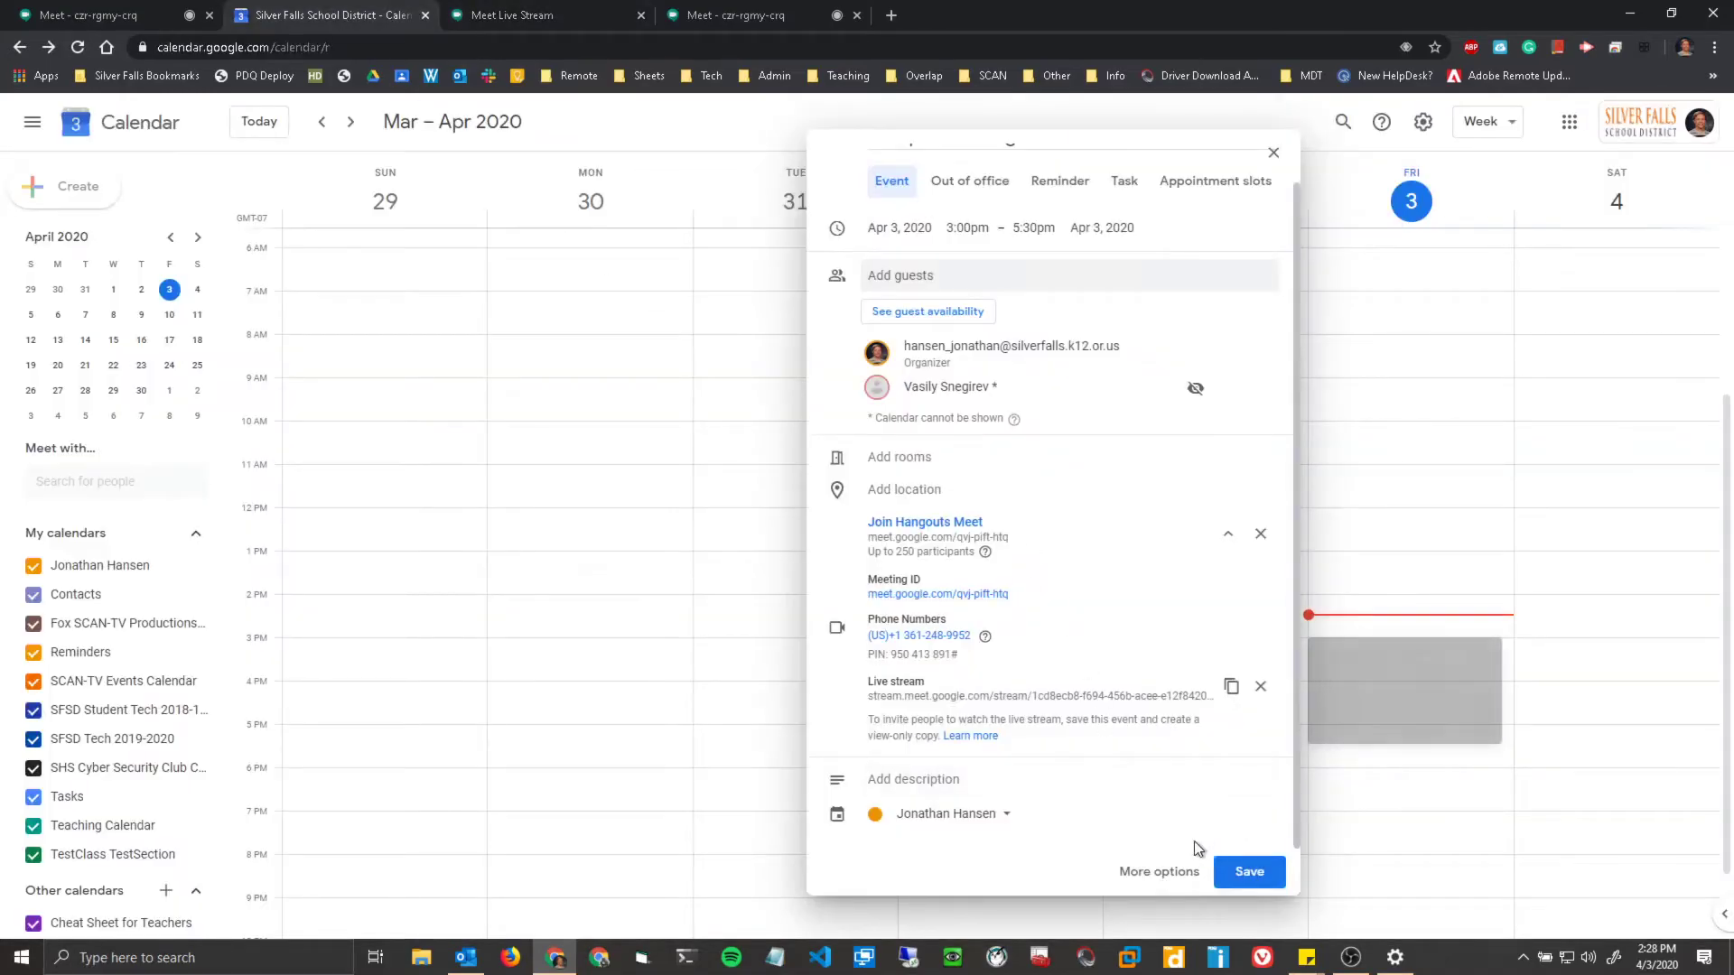
Step: Dismiss the invitation e-mail prompt, remove the added guest from the event, and save it
{"action": "left_click", "coordinate": [1245, 870]}
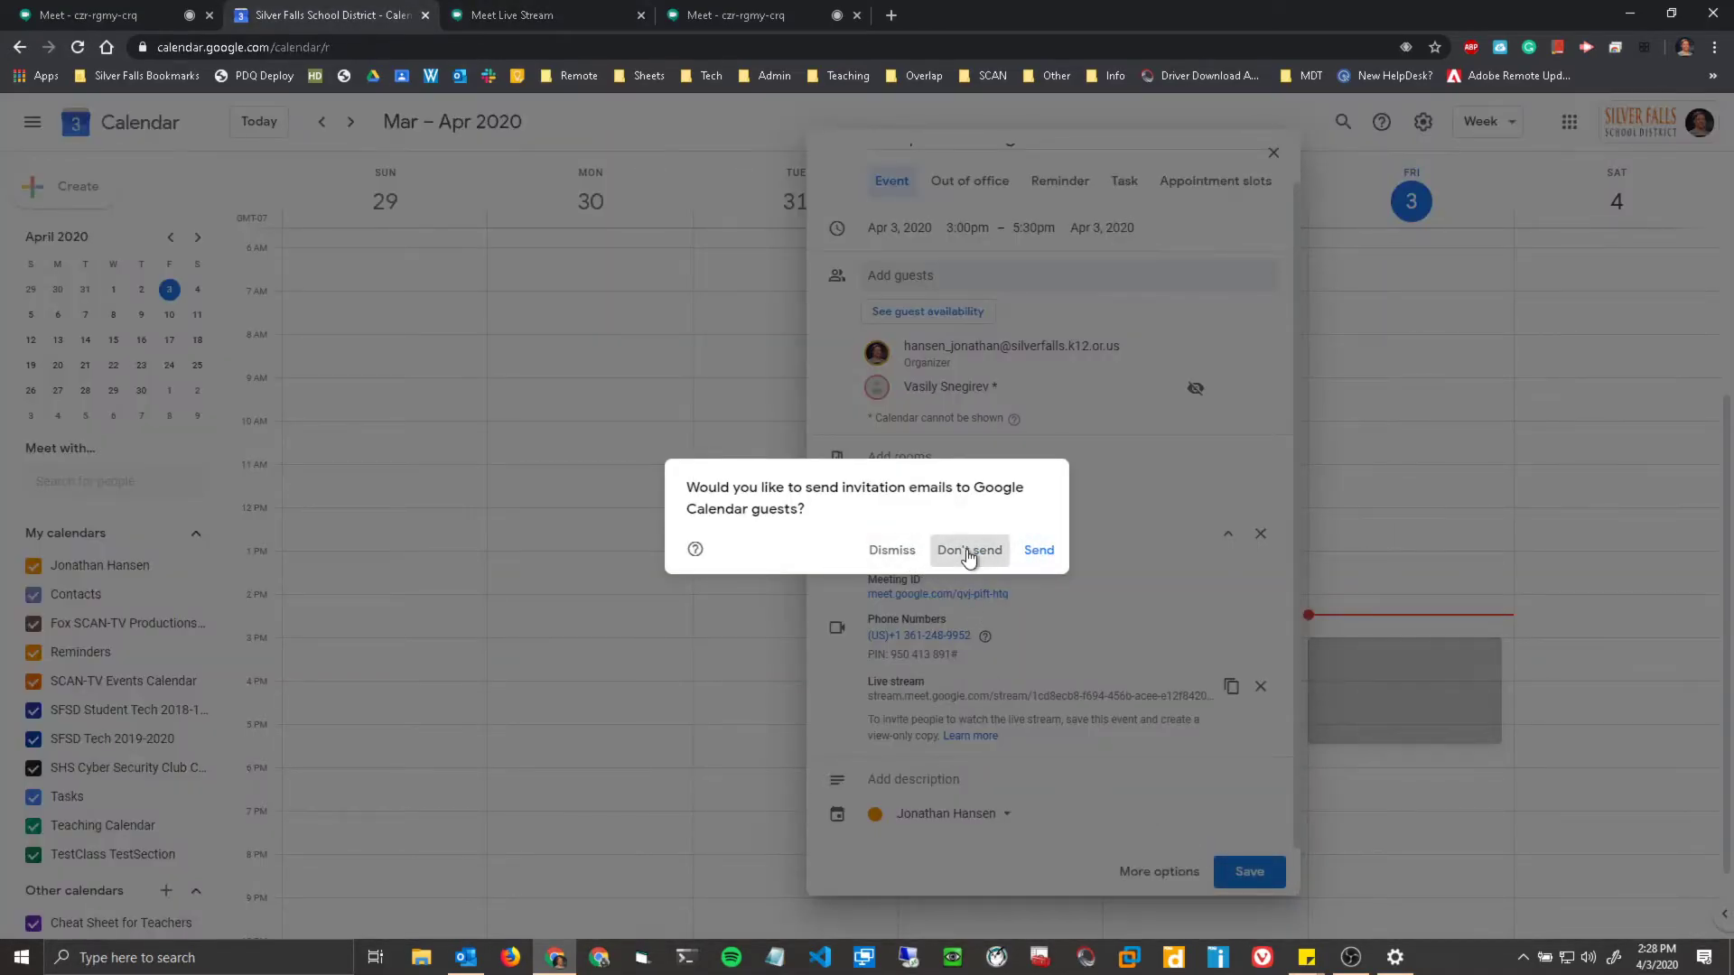
{"action": "left_click", "coordinate": [890, 550]}
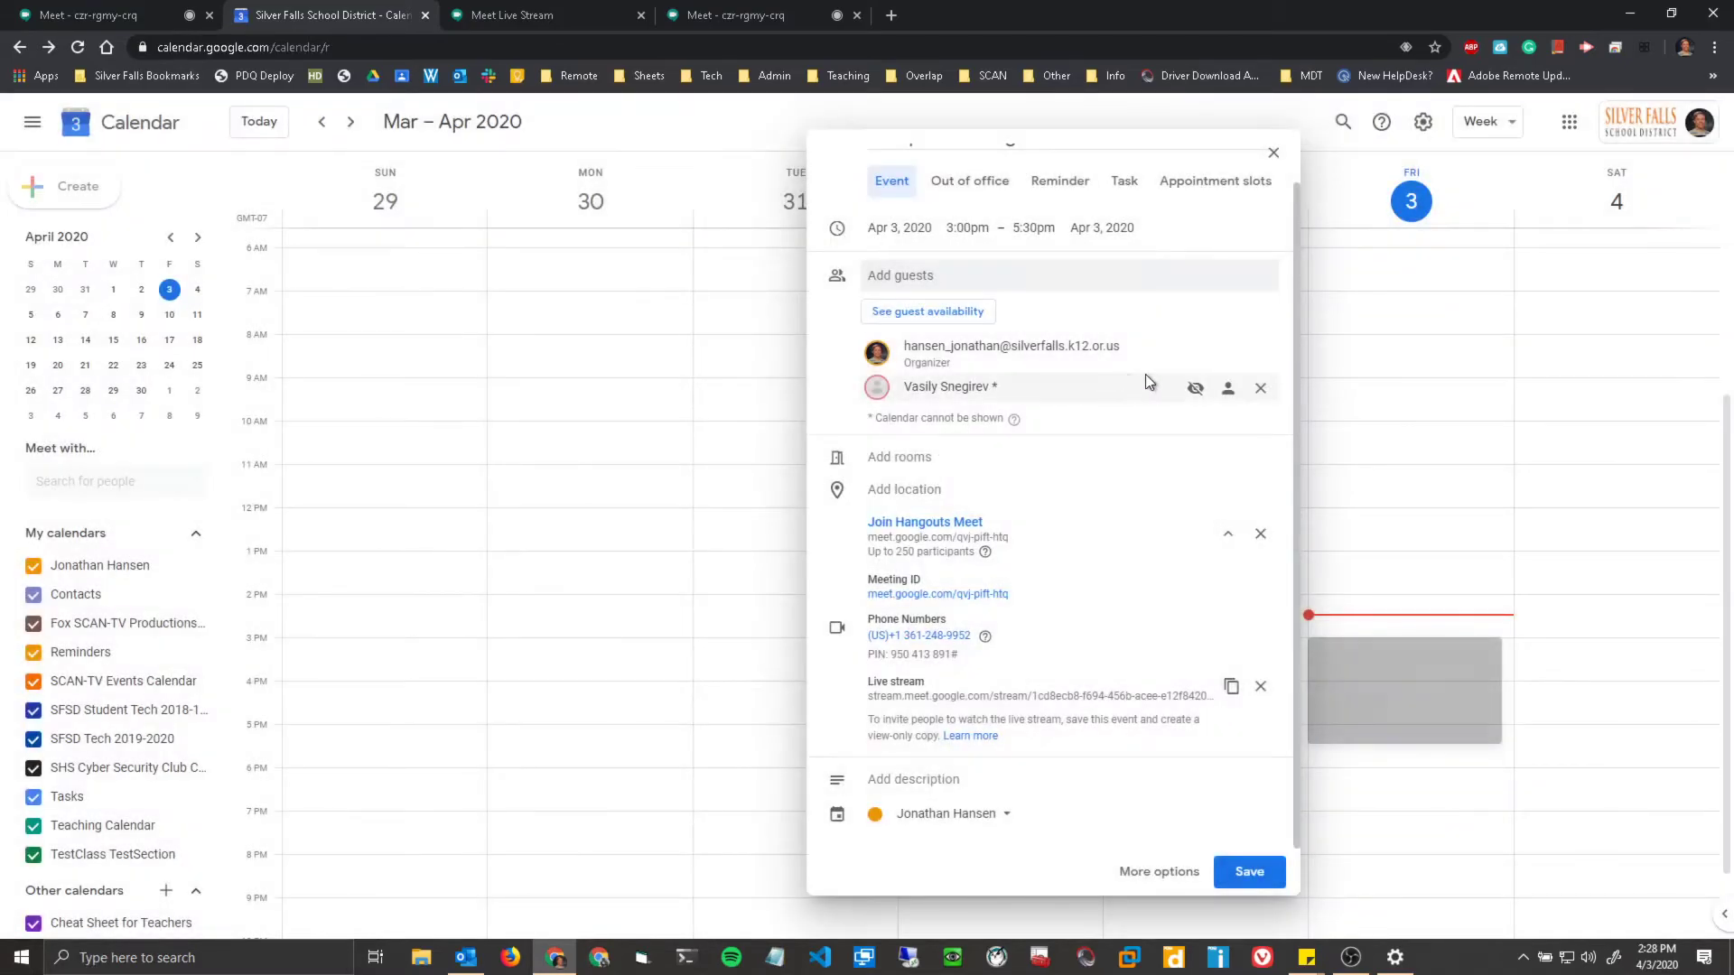
{"action": "left_click", "coordinate": [1261, 388]}
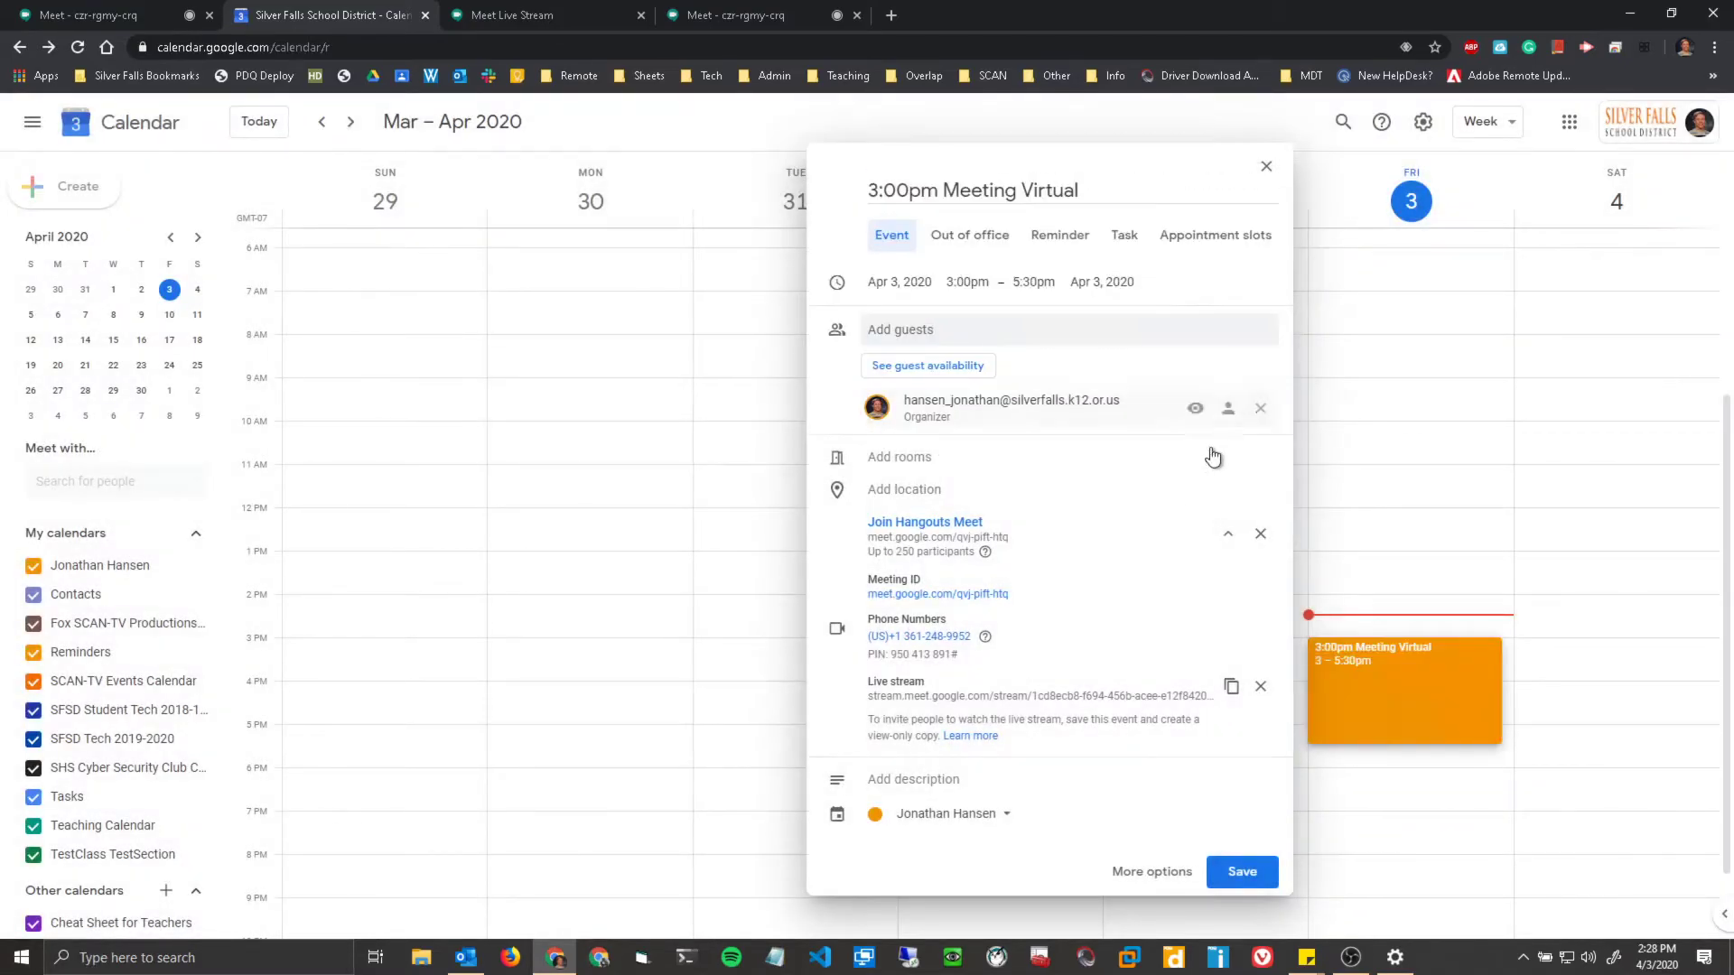
{"action": "left_click", "coordinate": [1248, 880]}
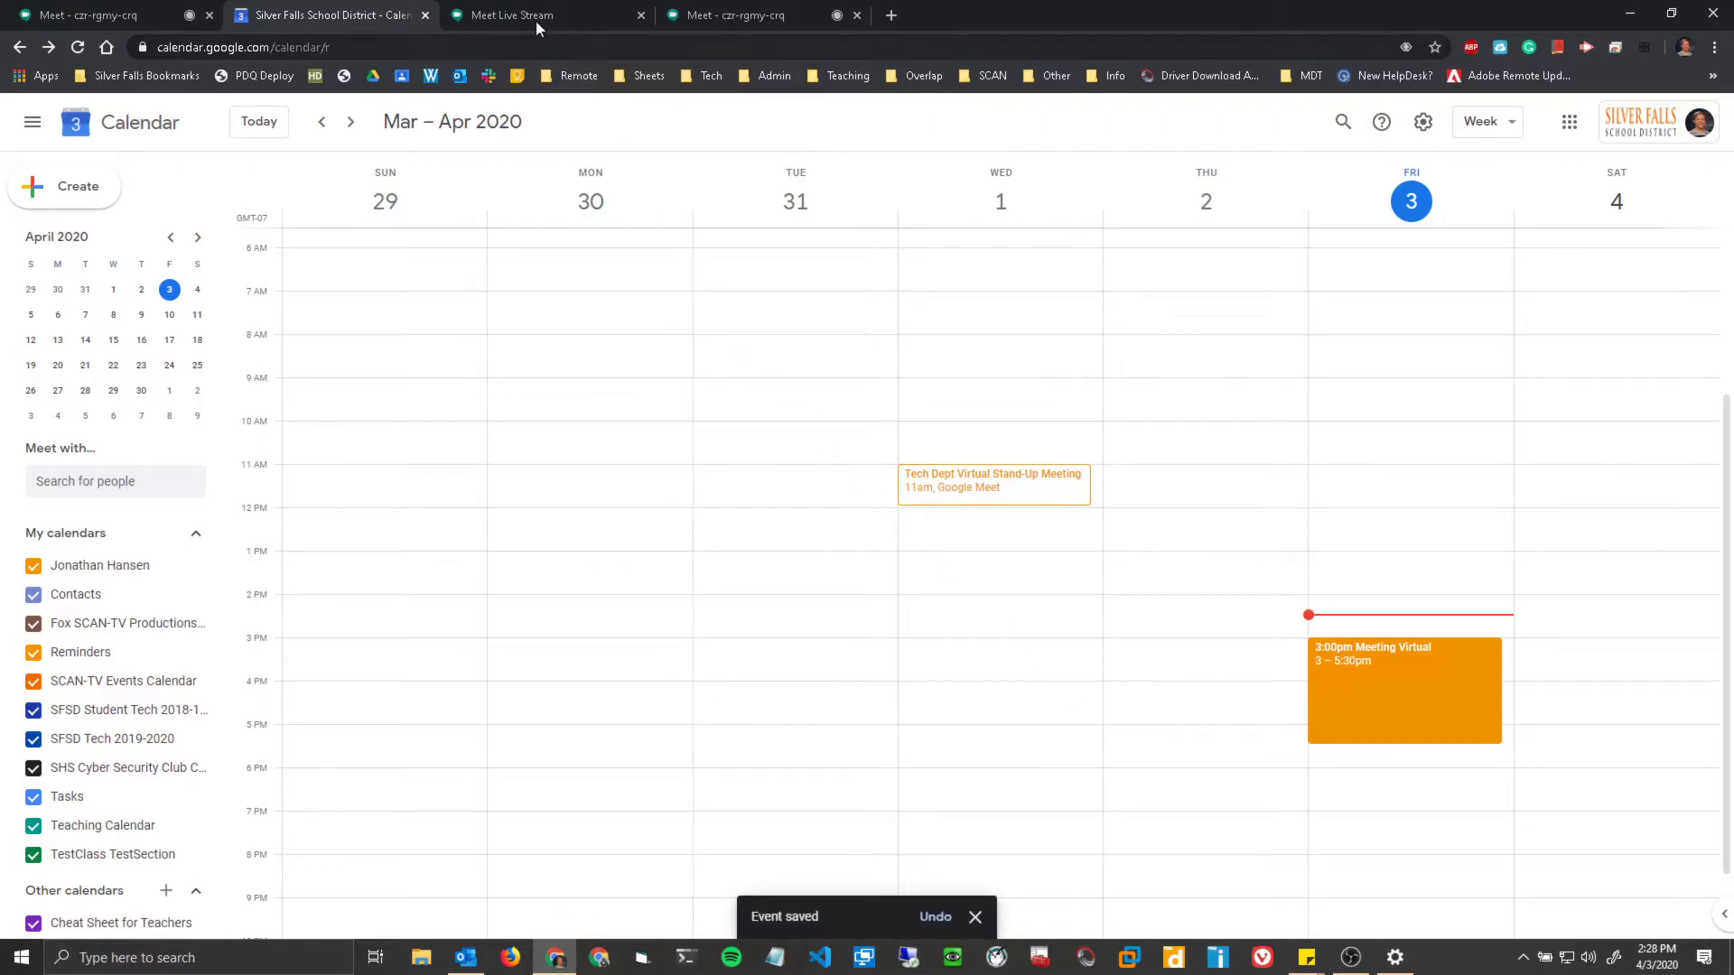
Step: Open the live stream page from the saved 3:00pm Meeting Virtual event's details and return to the calendar
{"action": "left_click", "coordinate": [1357, 691]}
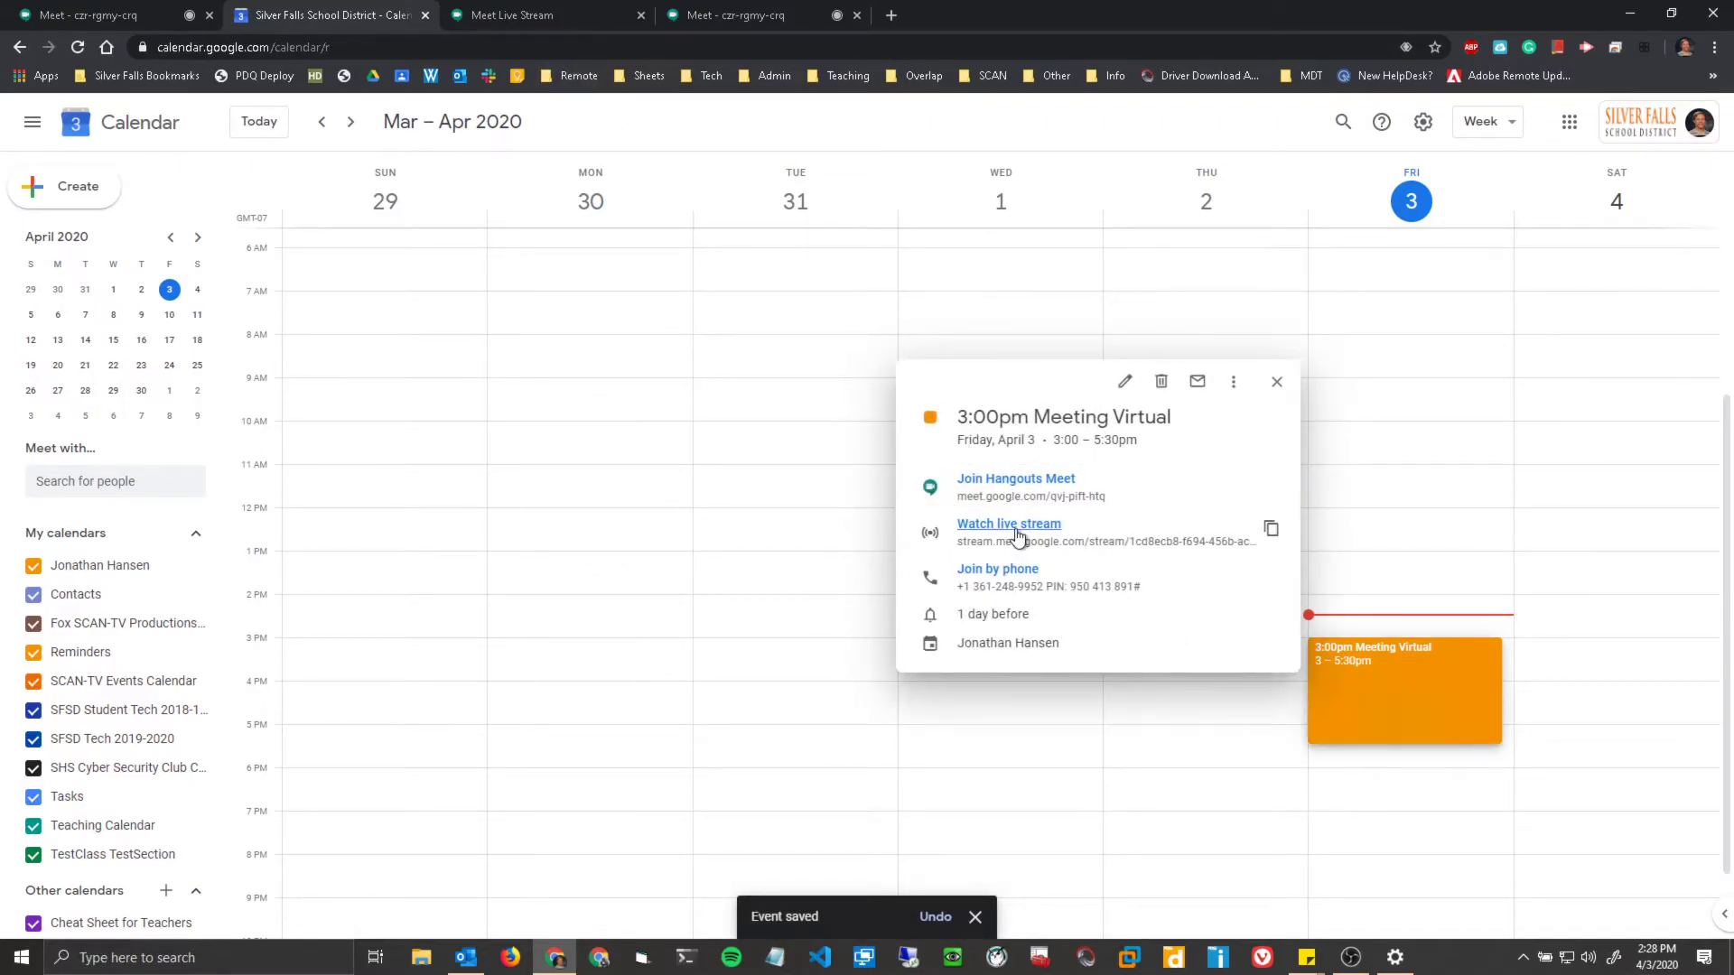
{"action": "left_click", "coordinate": [1012, 528]}
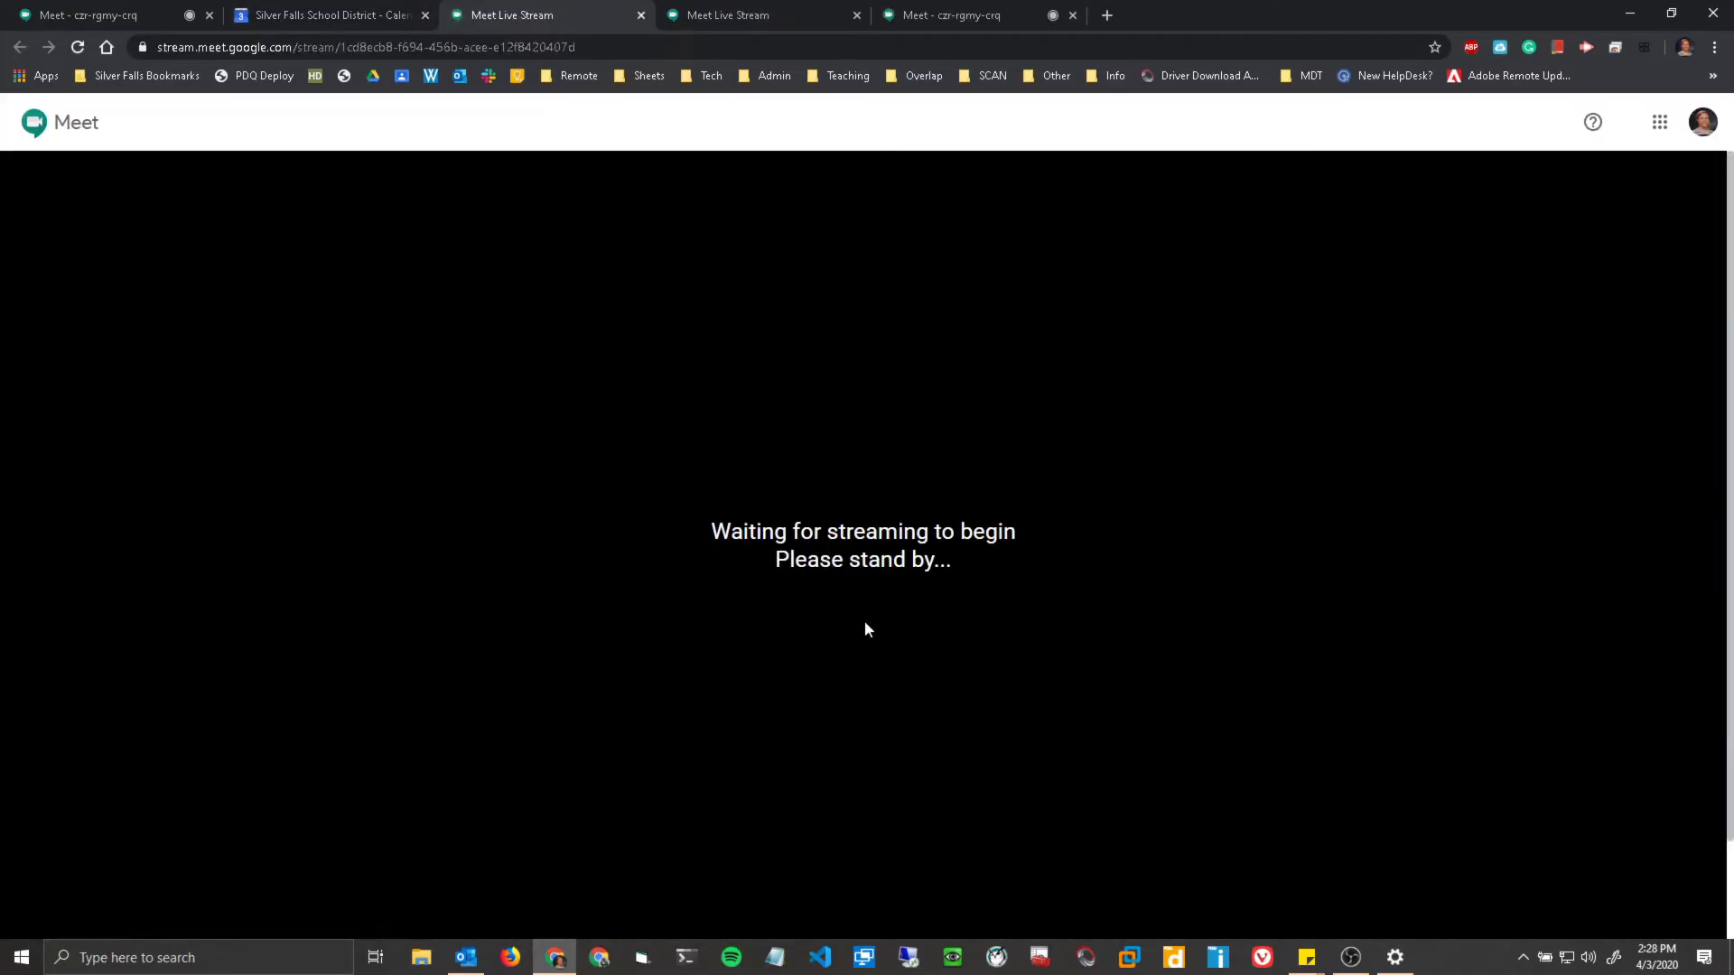
{"action": "left_click", "coordinate": [316, 14]}
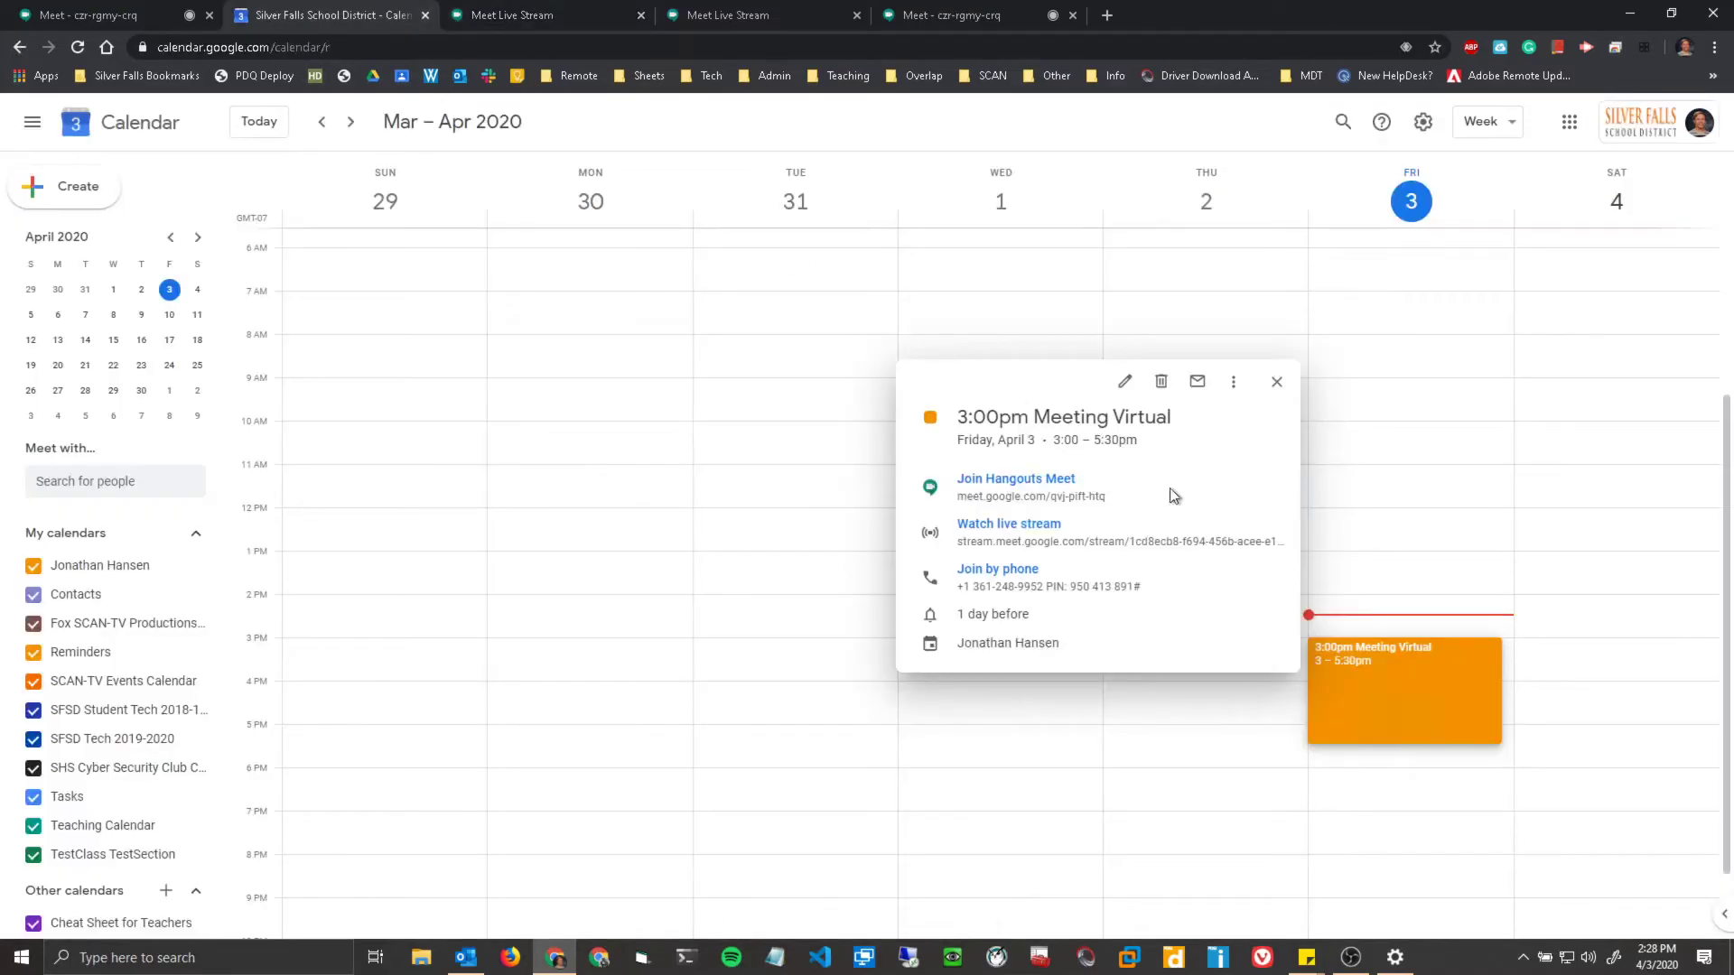
Step: Join the event's Hangouts Meet call and start streaming the meeting, confirming that everyone is OK with it
{"action": "left_click", "coordinate": [1006, 485]}
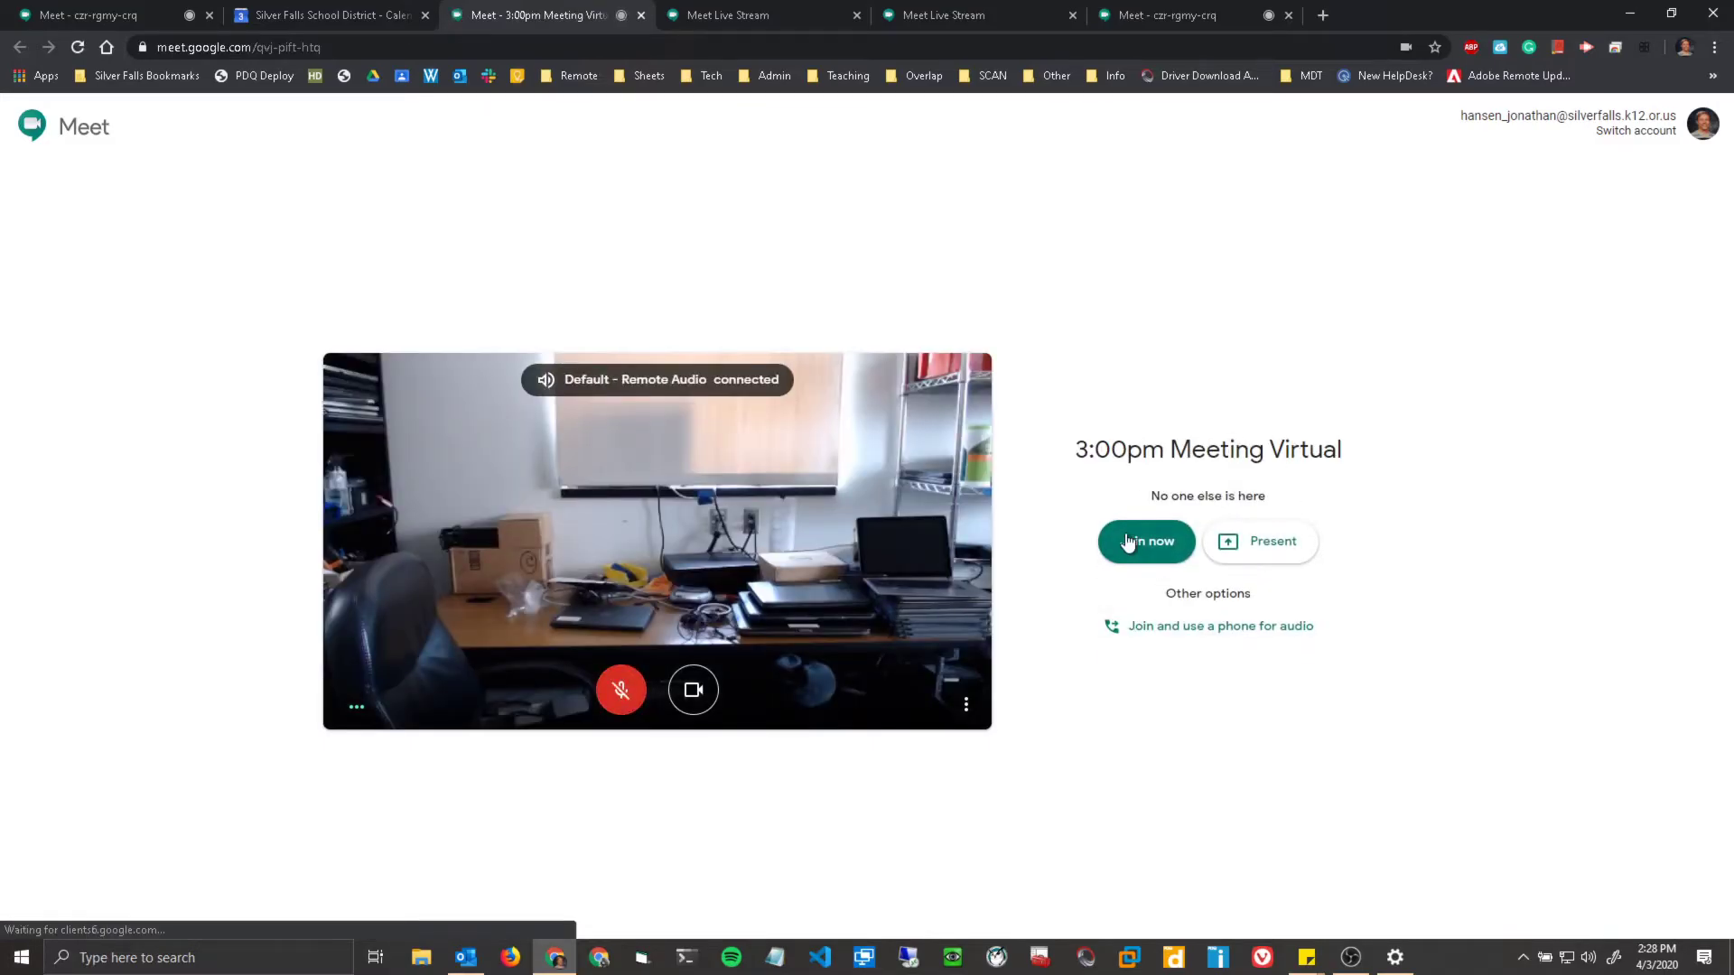
{"action": "left_click", "coordinate": [1129, 542]}
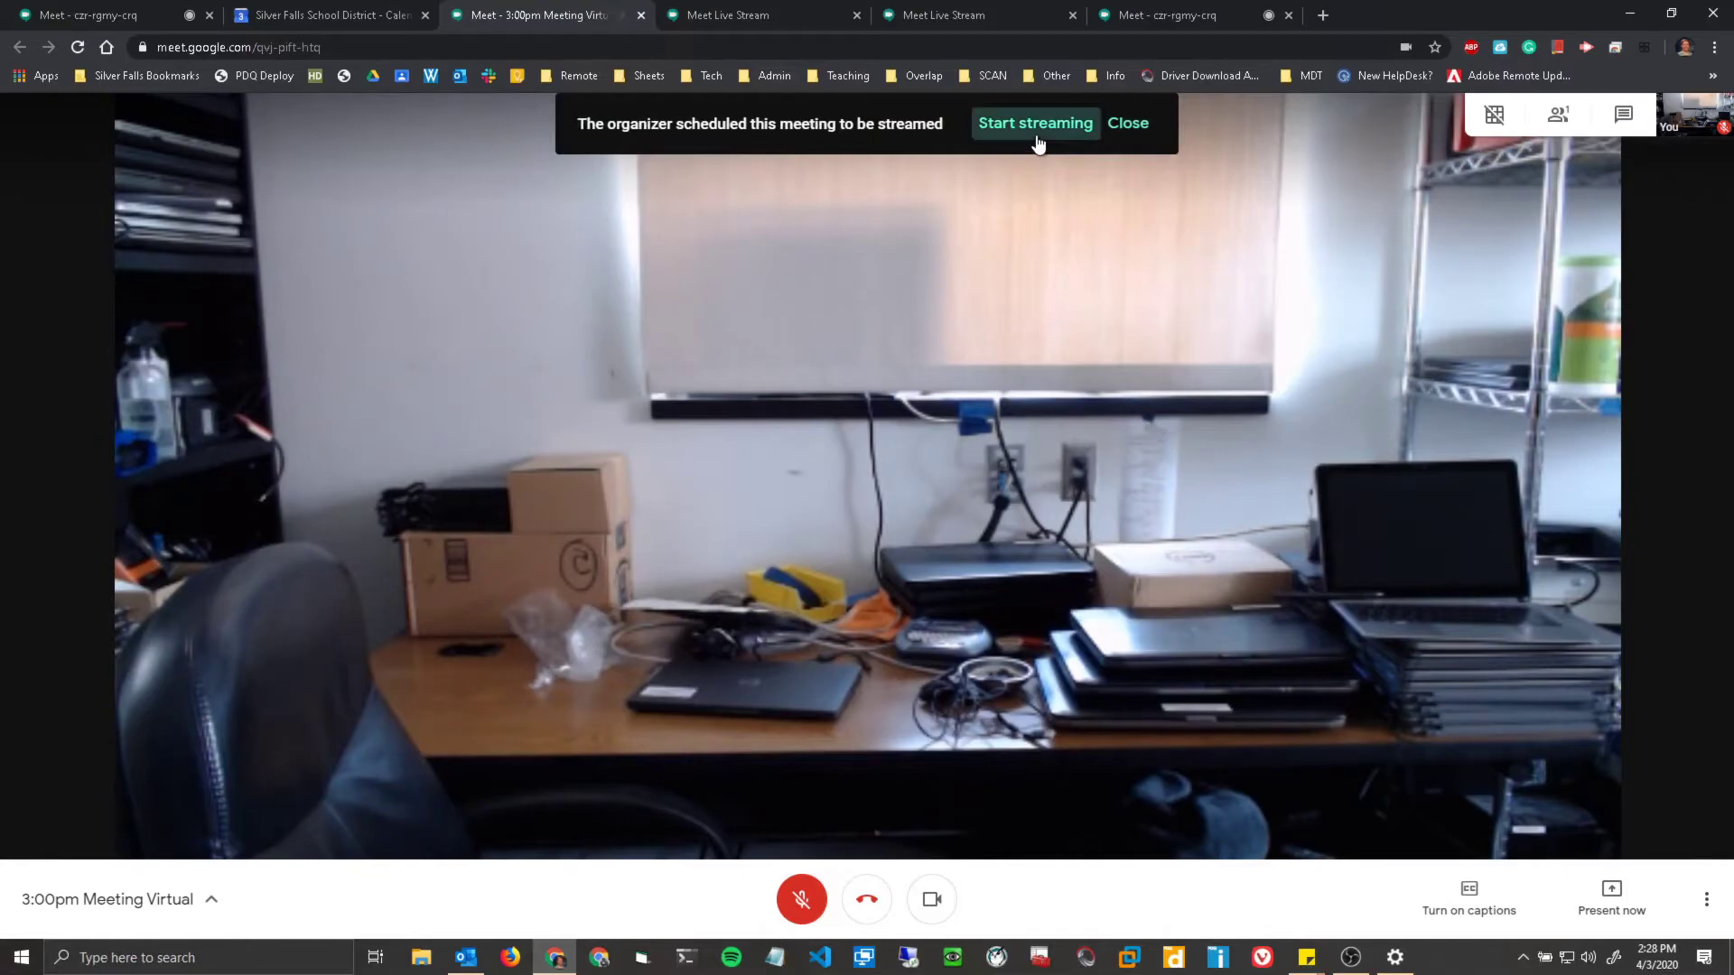
{"action": "left_click", "coordinate": [1037, 136]}
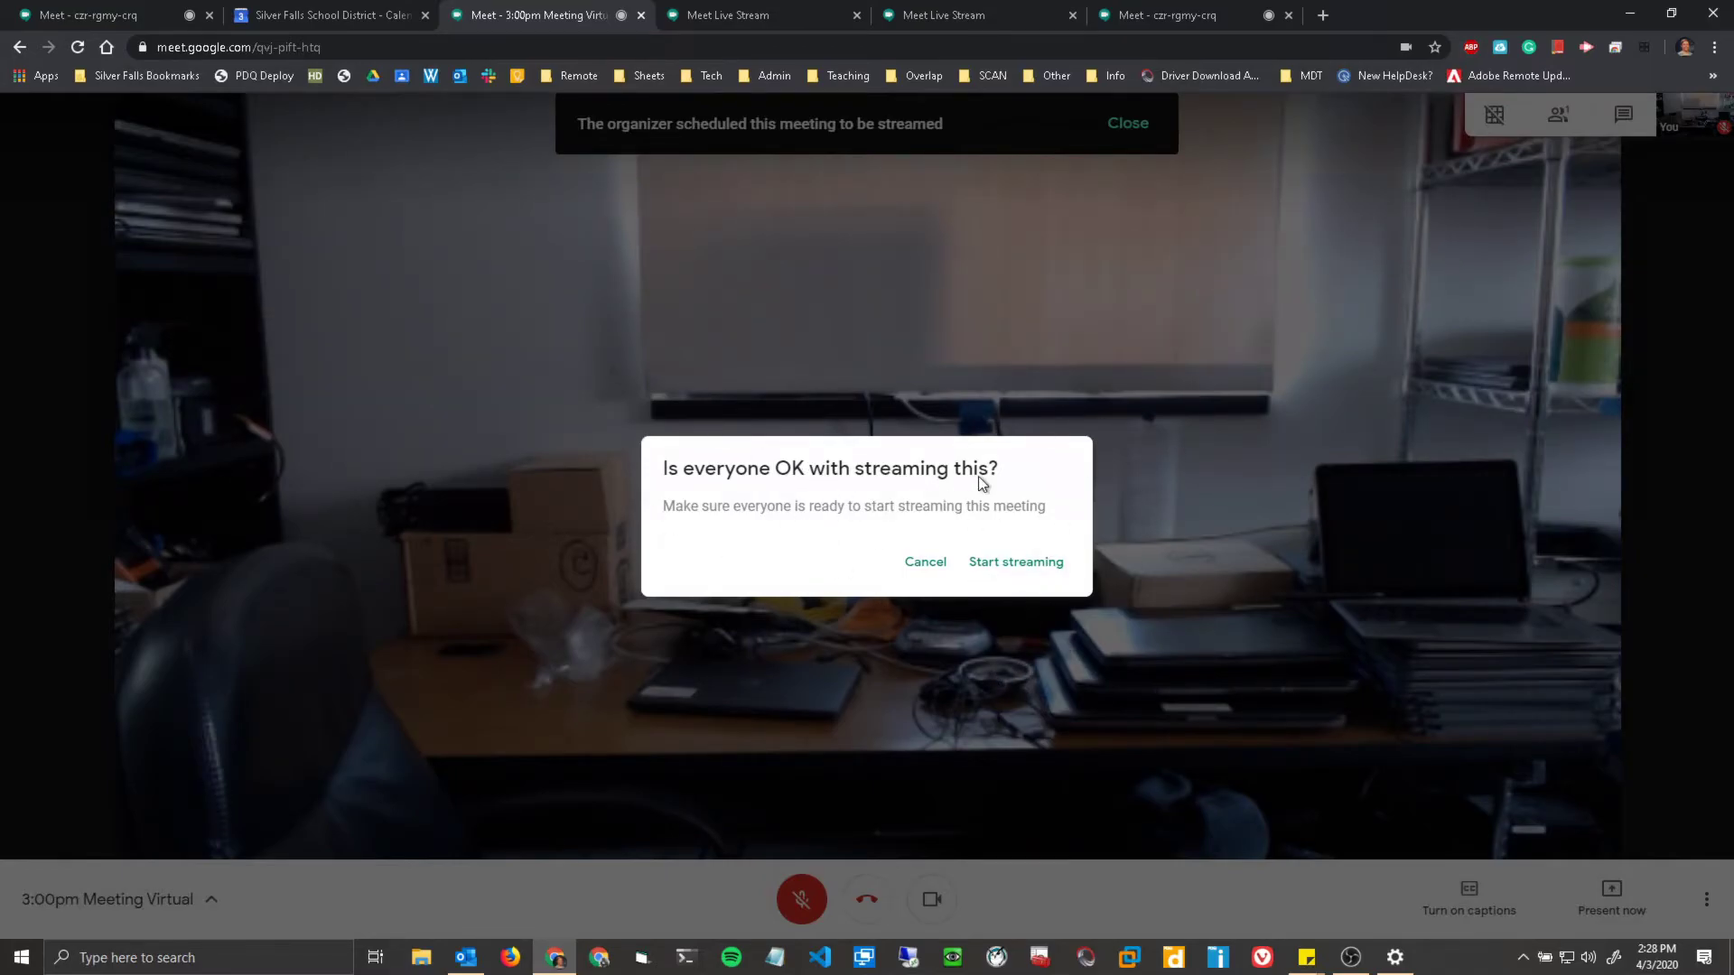
{"action": "left_click", "coordinate": [1014, 566]}
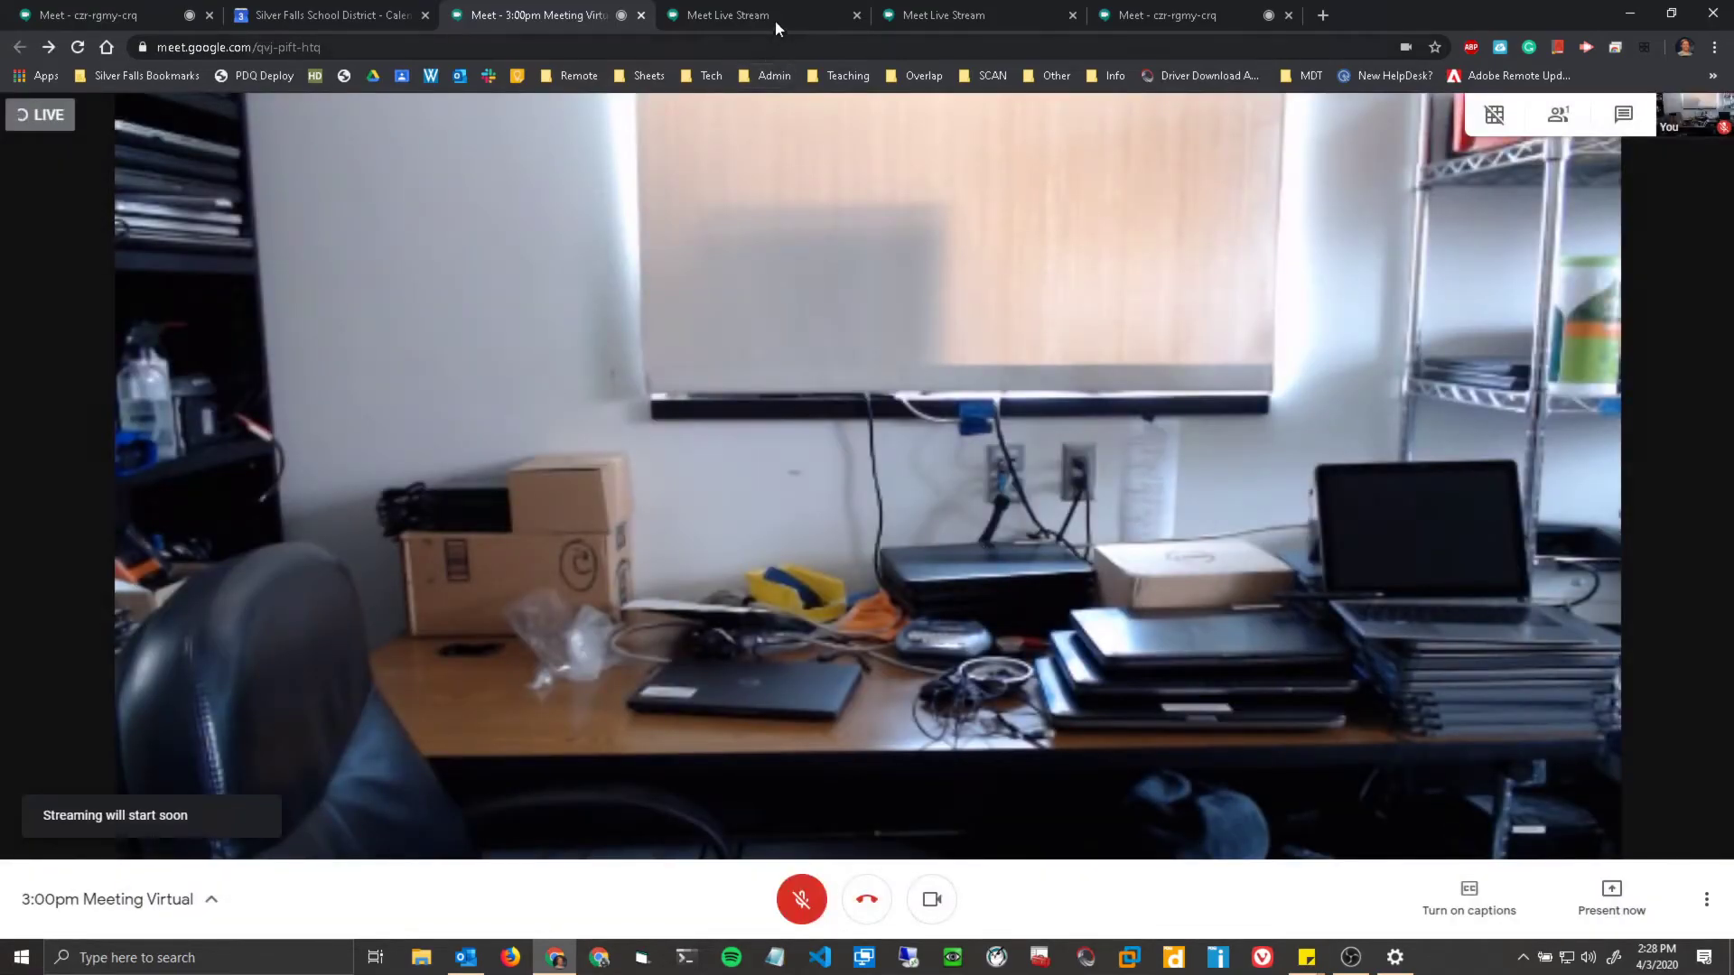
Step: View the live stream page as a viewer, including the meeting title and time below the video
{"action": "left_click", "coordinate": [775, 17]}
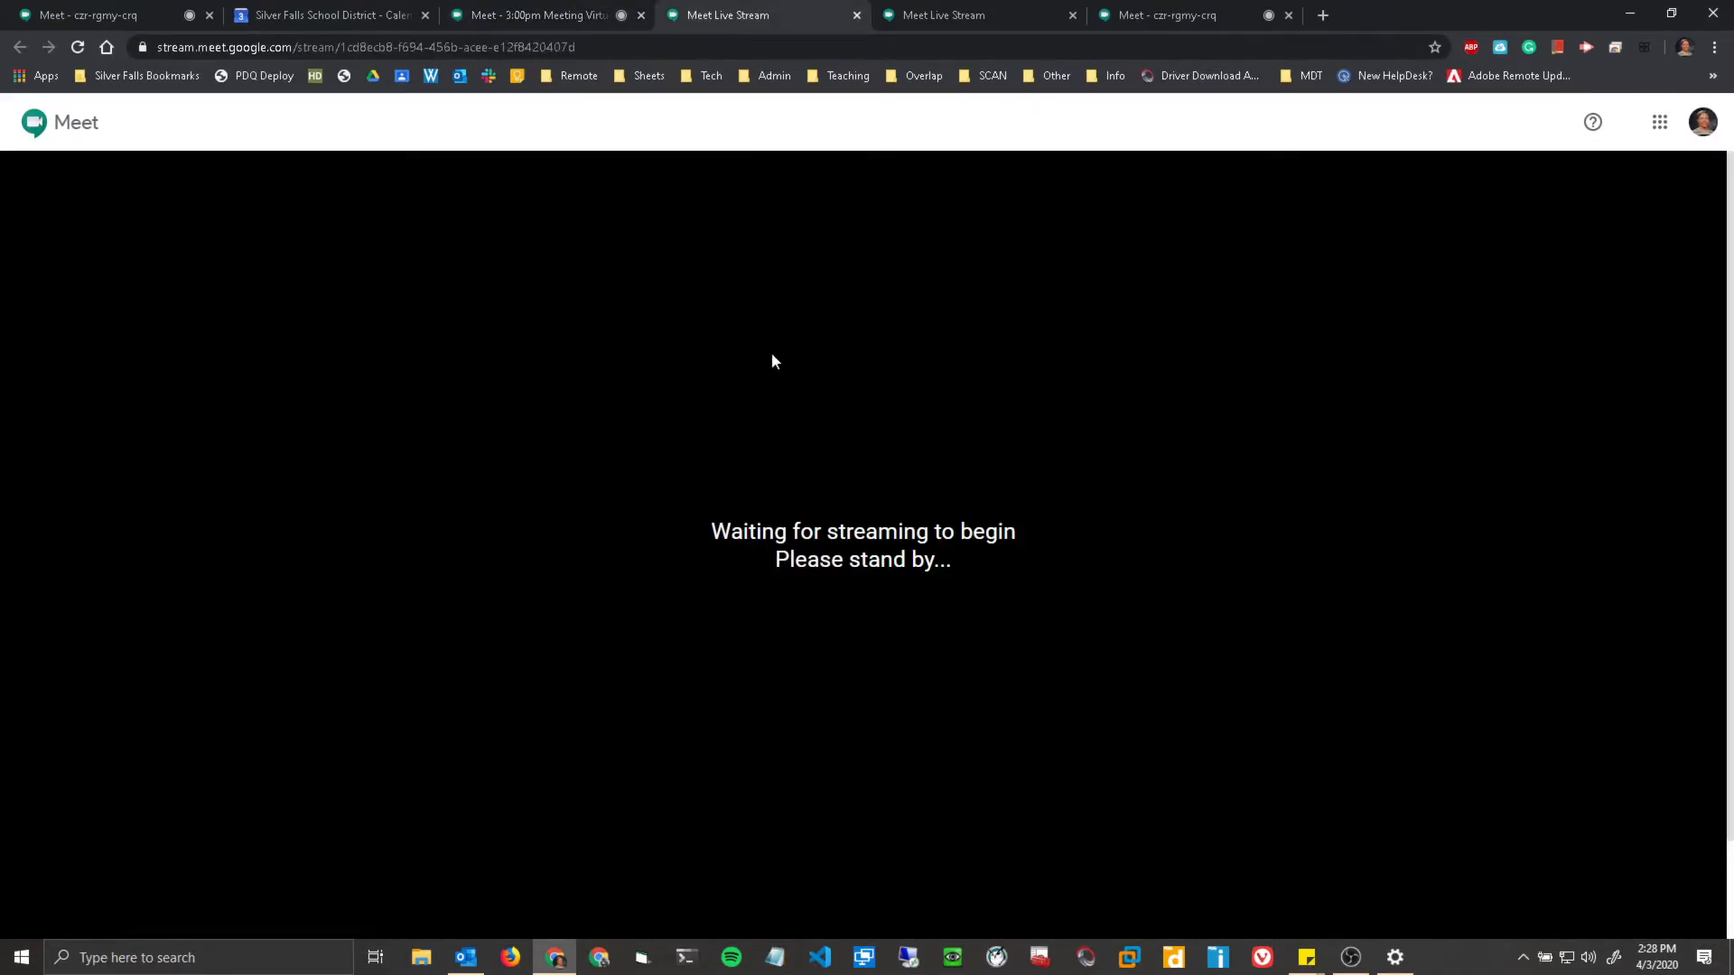
{"action": "scroll", "coordinate": [759, 578], "scroll_direction": "down", "scroll_amount": 1}
{"action": "scroll", "coordinate": [772, 524], "scroll_direction": "up", "scroll_amount": 1}
{"action": "scroll", "coordinate": [779, 478], "scroll_direction": "down", "scroll_amount": 1}
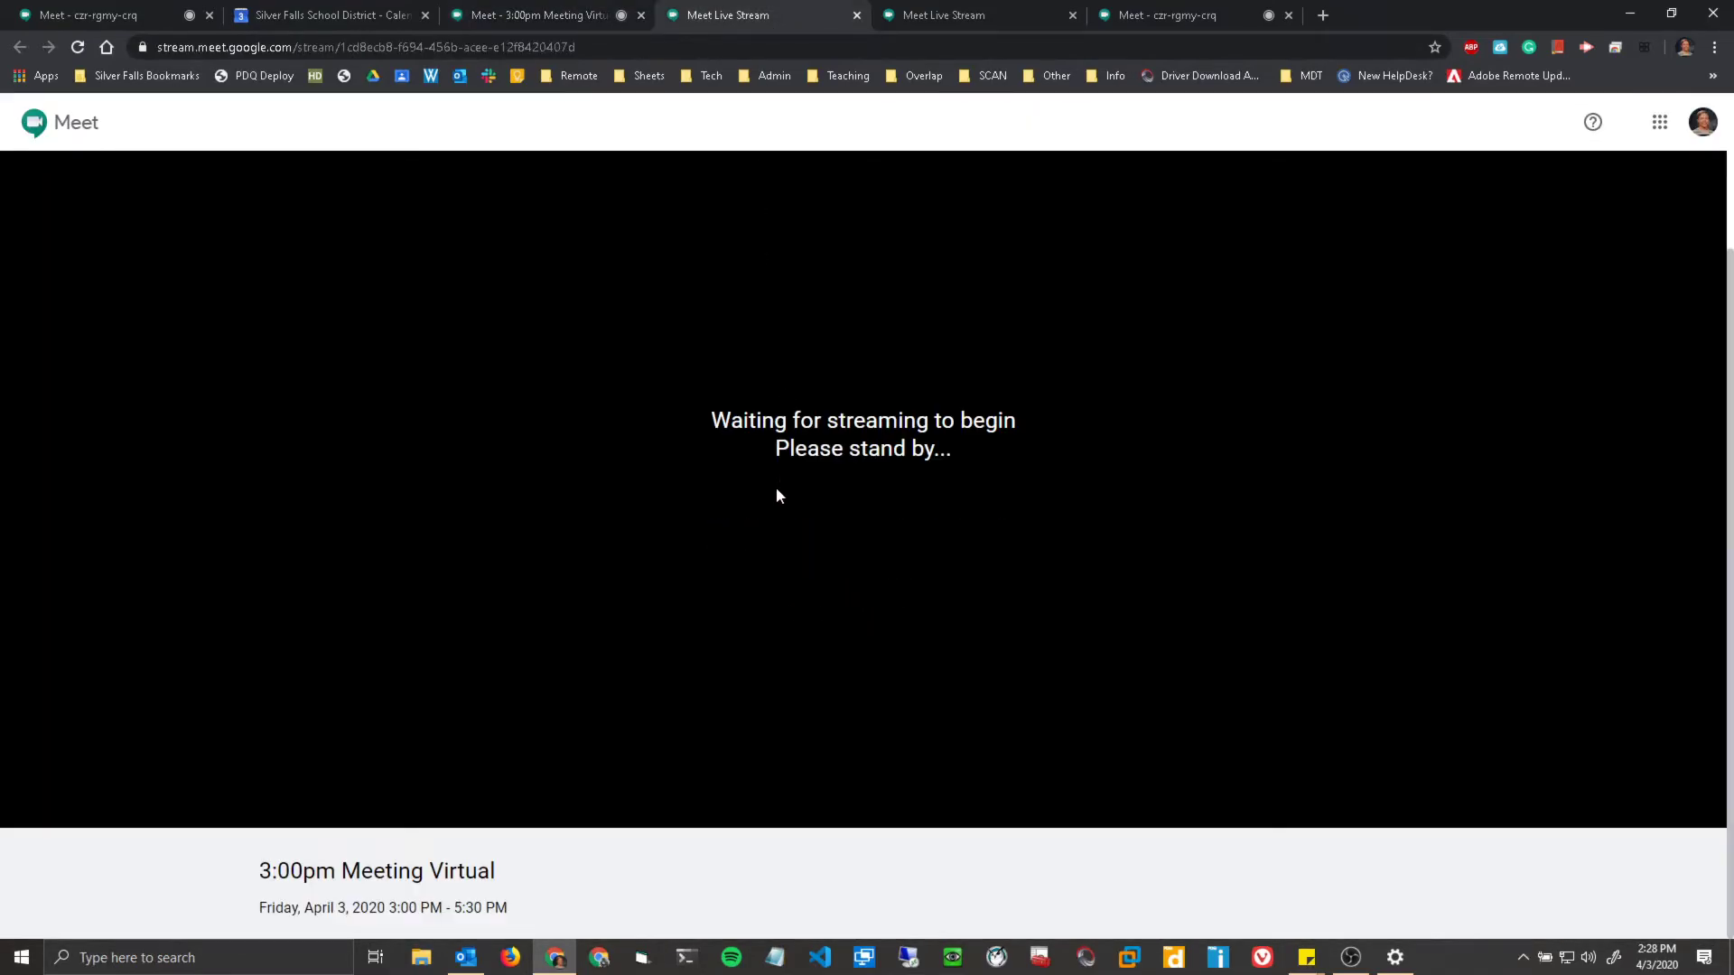
{"action": "scroll", "coordinate": [786, 499], "scroll_direction": "up", "scroll_amount": 1}
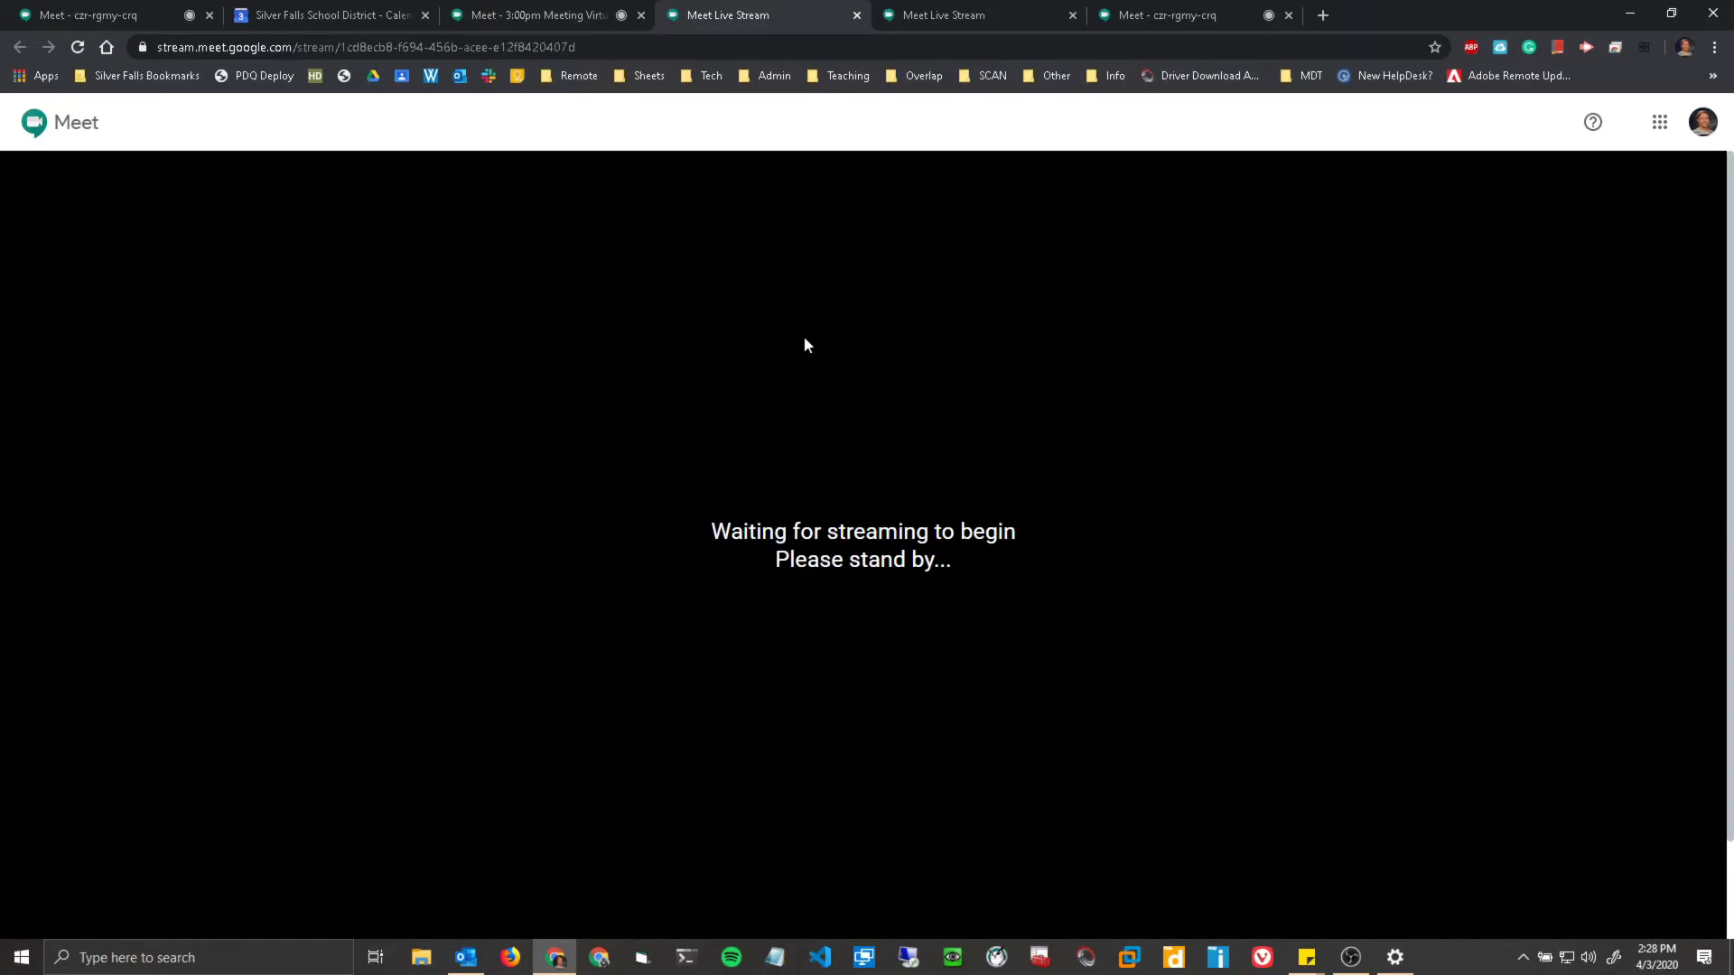
Step: Check the streaming status in the call, then reload the live stream page and view the broadcast
{"action": "left_click", "coordinate": [585, 17]}
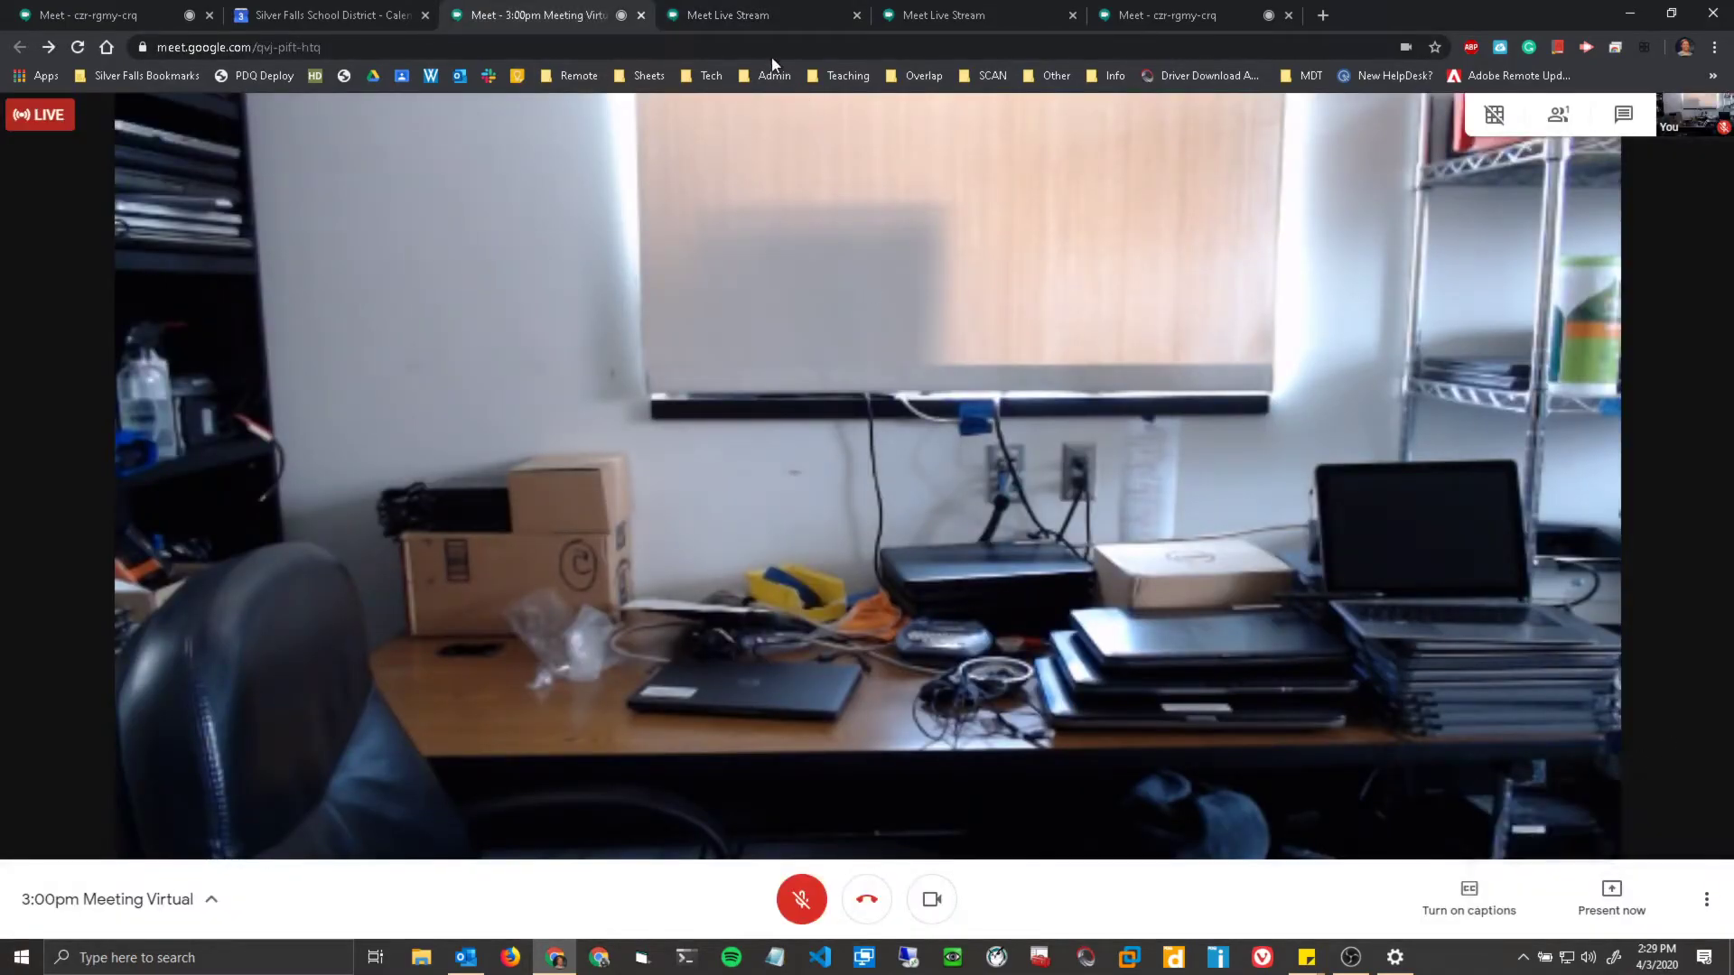
{"action": "left_click", "coordinate": [735, 16]}
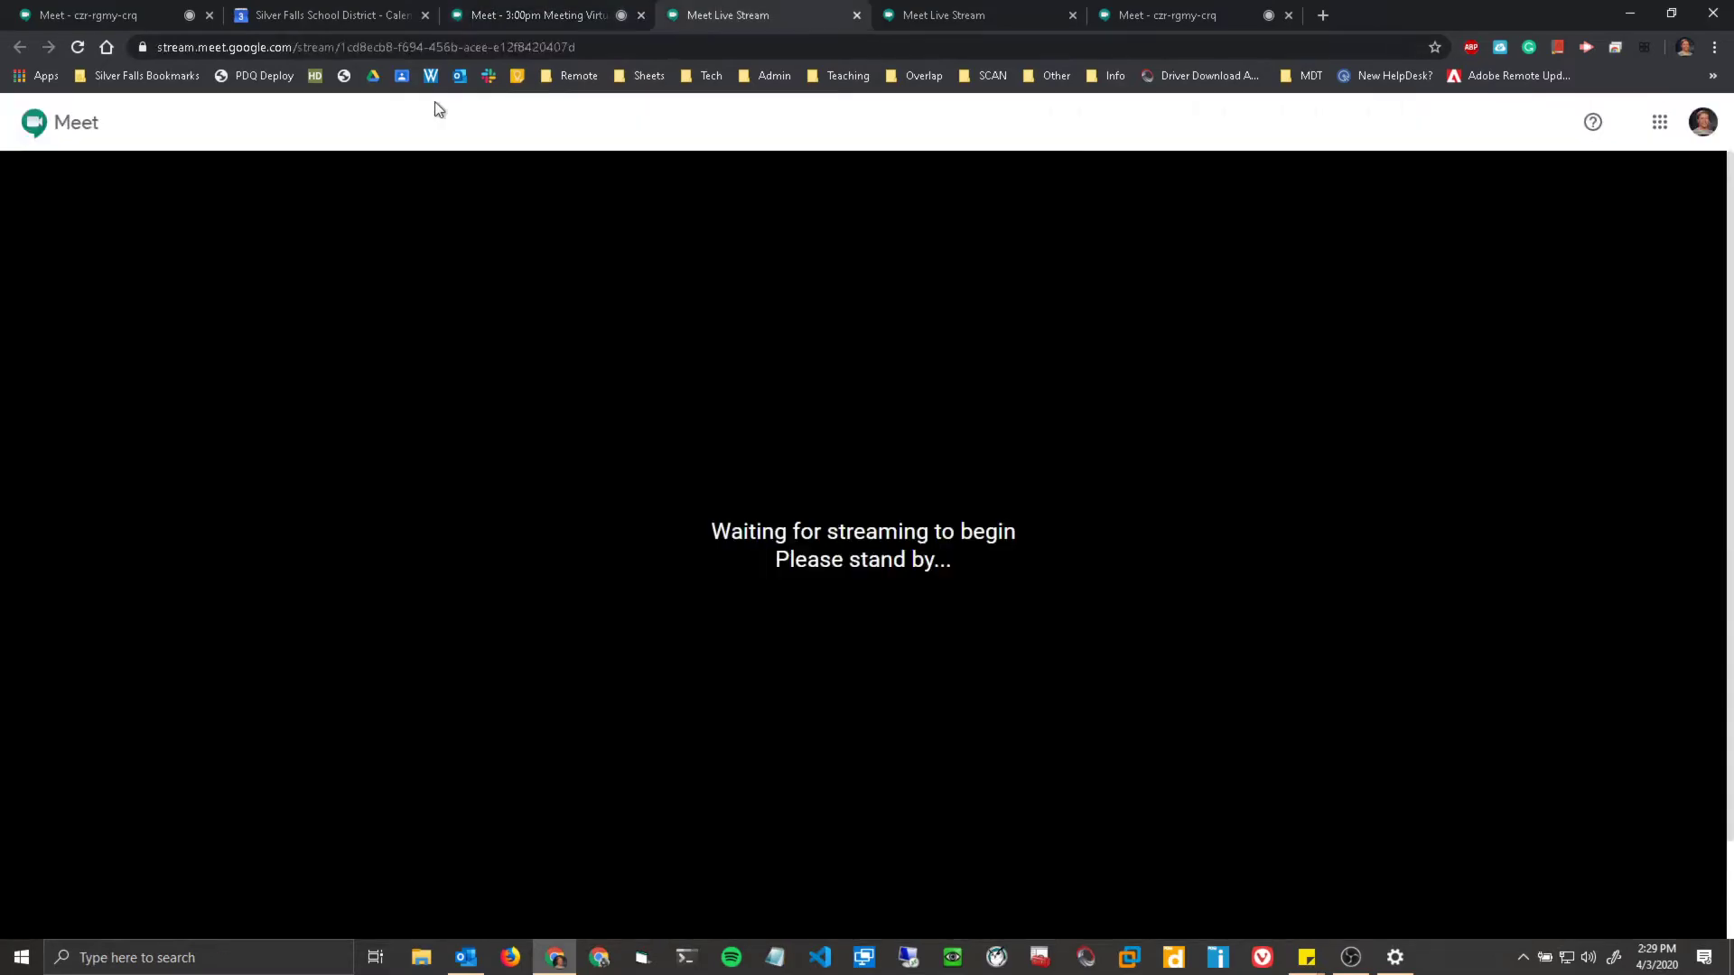
{"action": "left_click", "coordinate": [77, 46]}
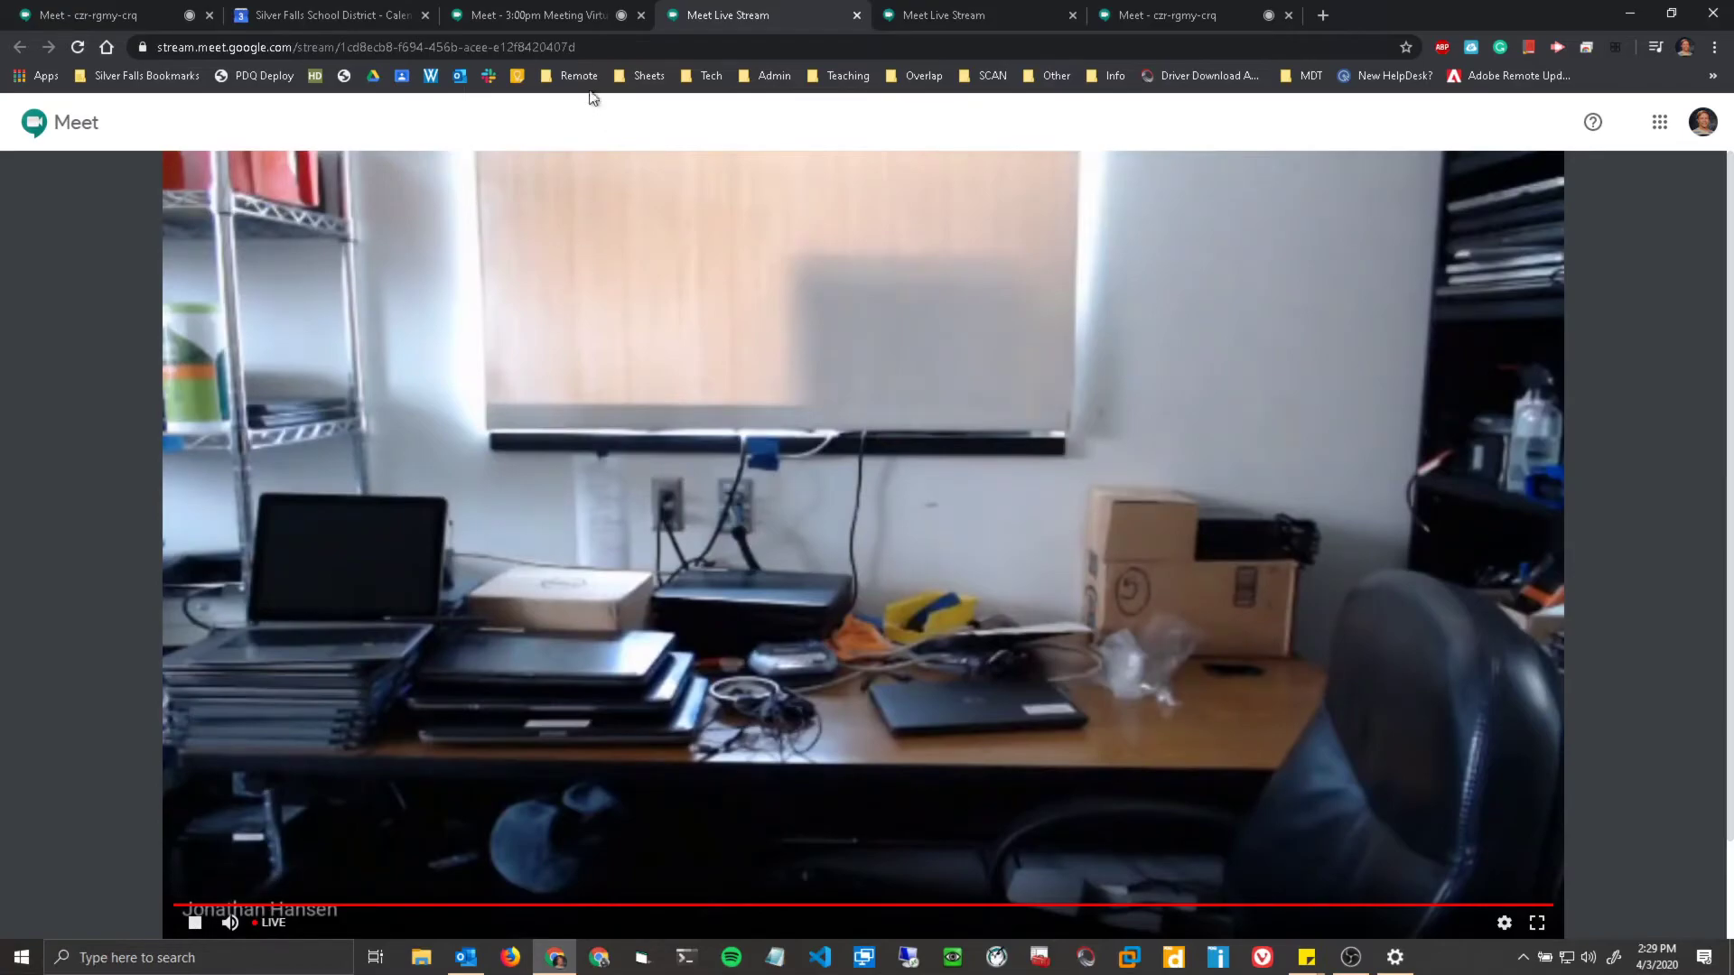
{"action": "scroll", "coordinate": [930, 668], "scroll_direction": "down", "scroll_amount": 2}
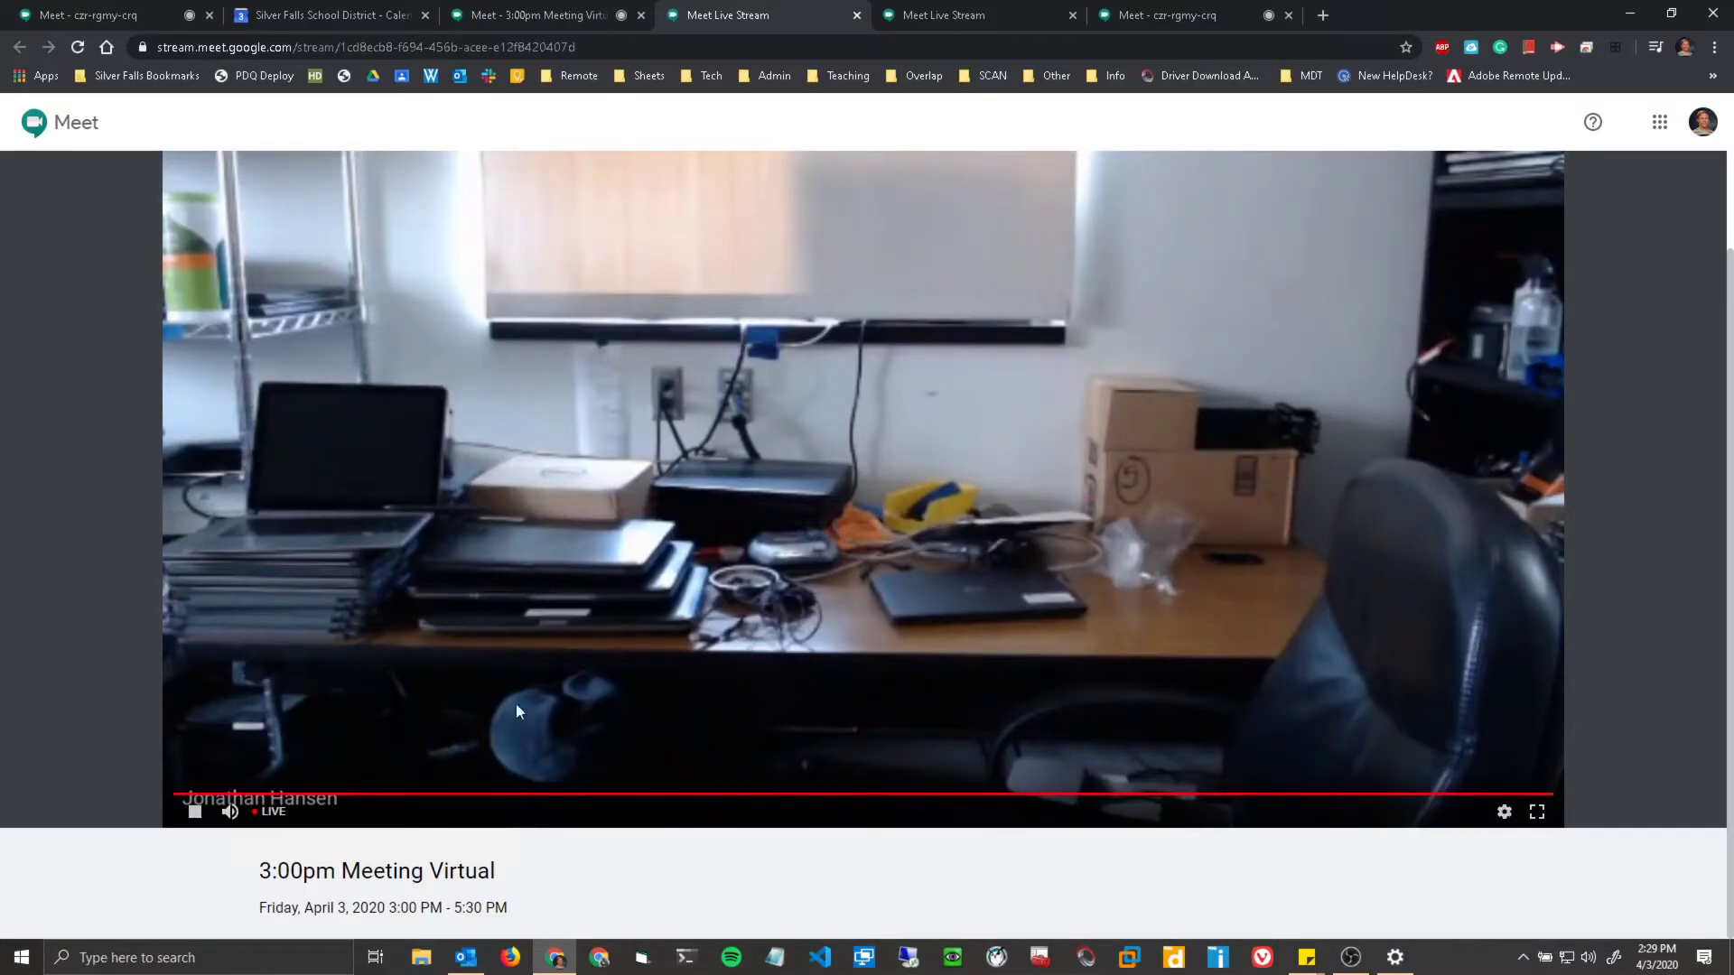
{"action": "scroll", "coordinate": [581, 169], "scroll_direction": "up", "scroll_amount": 2}
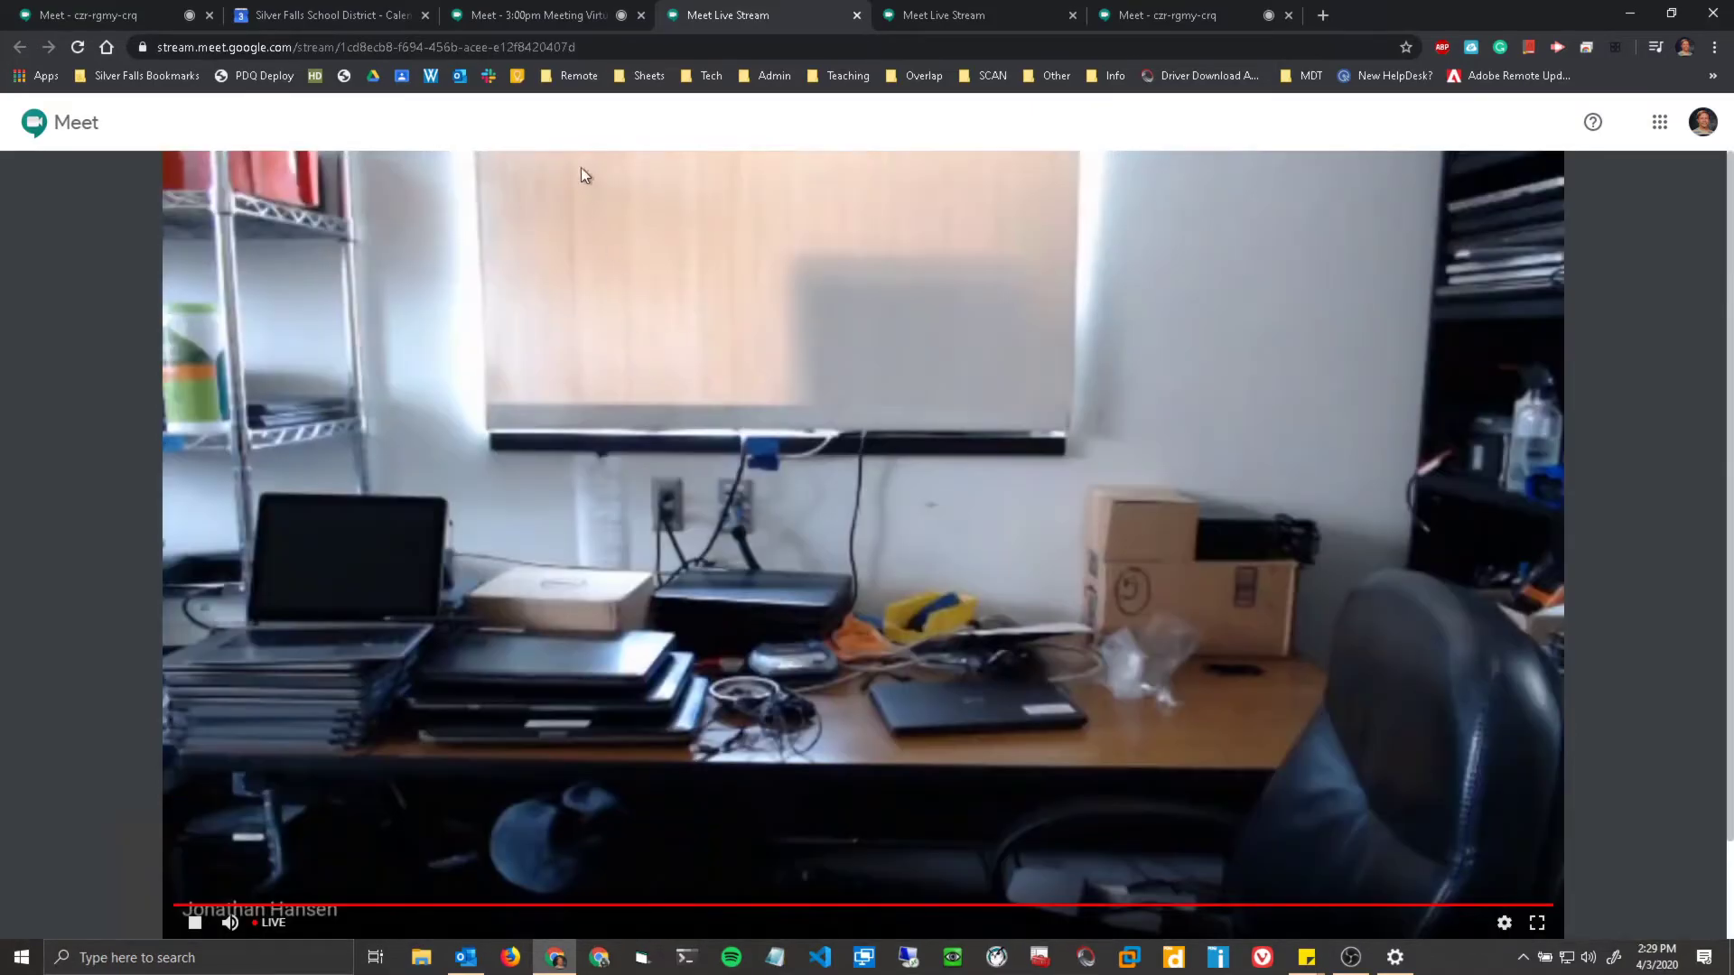
Step: Return to Google Calendar and close the 3:00pm Meeting Virtual event's details
{"action": "left_click", "coordinate": [540, 18]}
{"action": "left_click", "coordinate": [333, 20]}
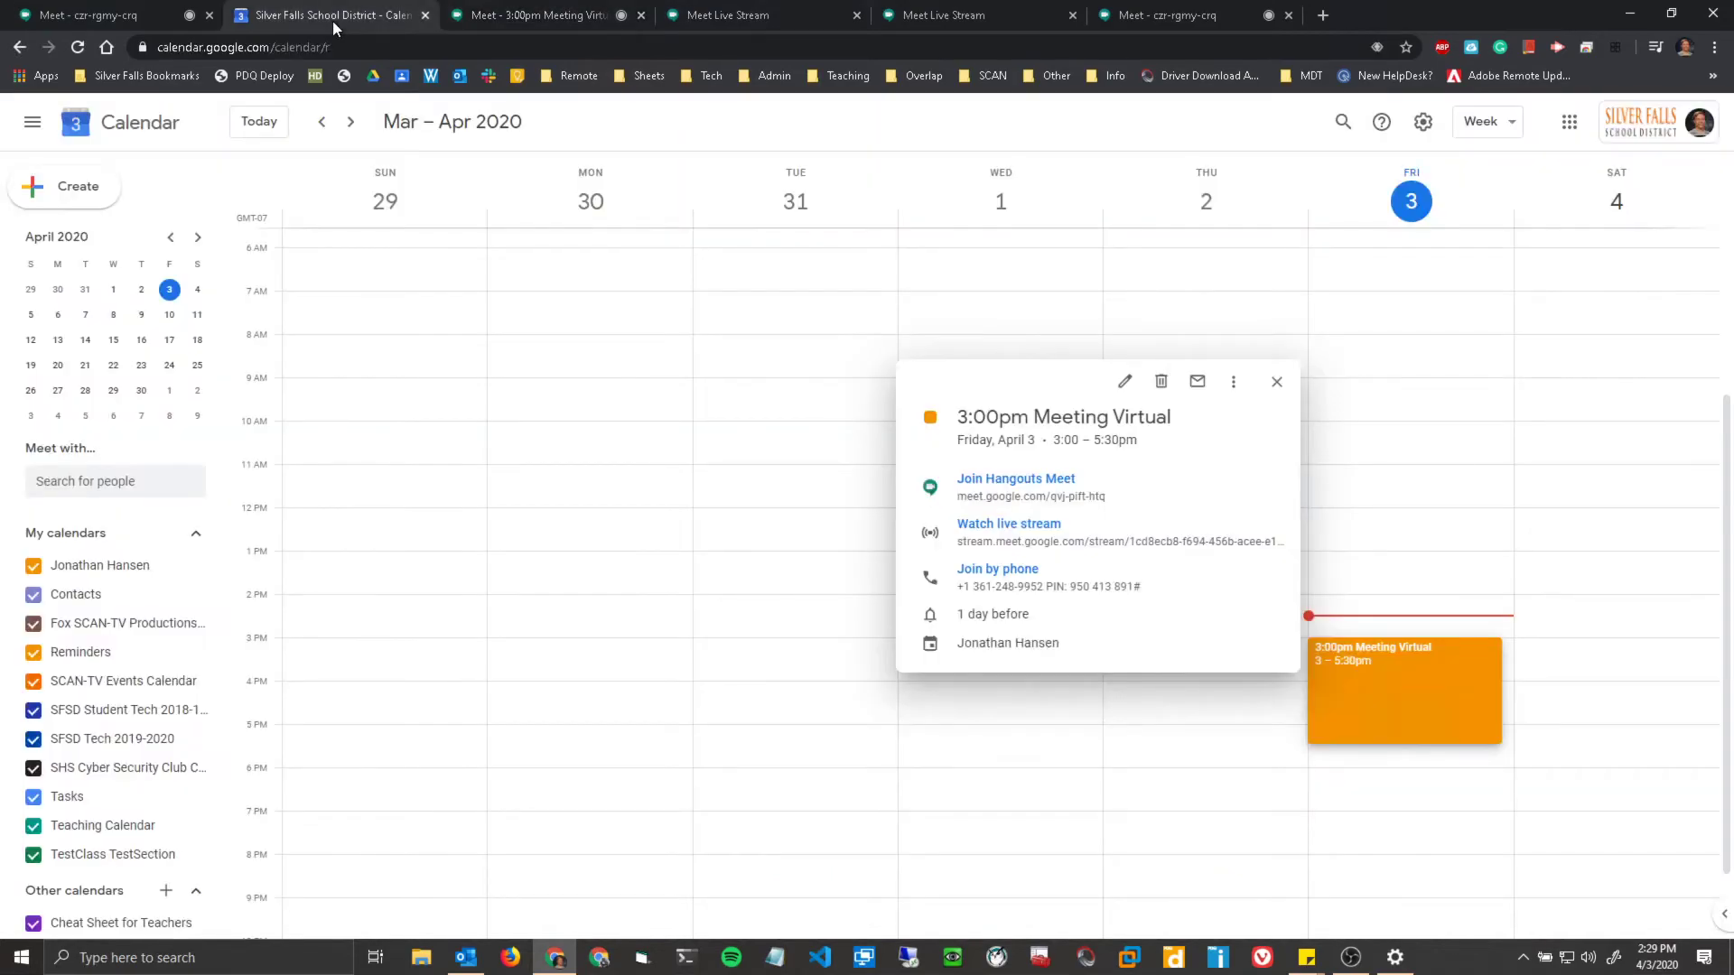
{"action": "key", "text": "Escape"}
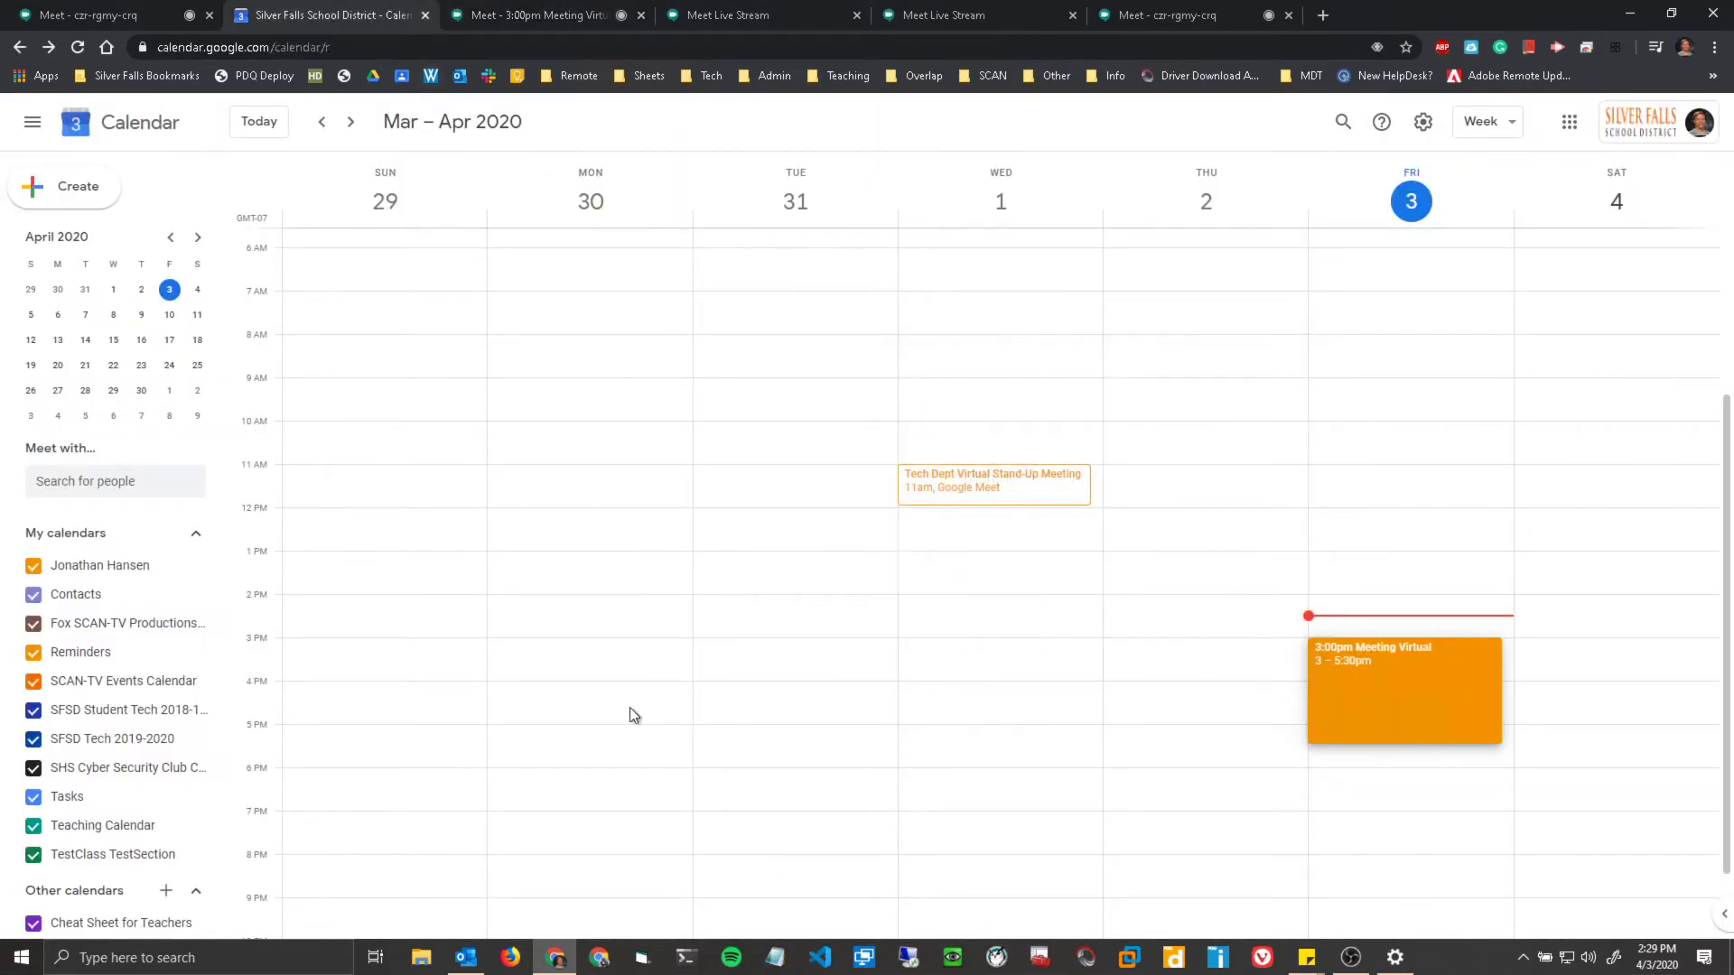
Step: Switch to Outlook, open the add-in store, and search it for "hangouts meet"
{"action": "left_click", "coordinate": [466, 961]}
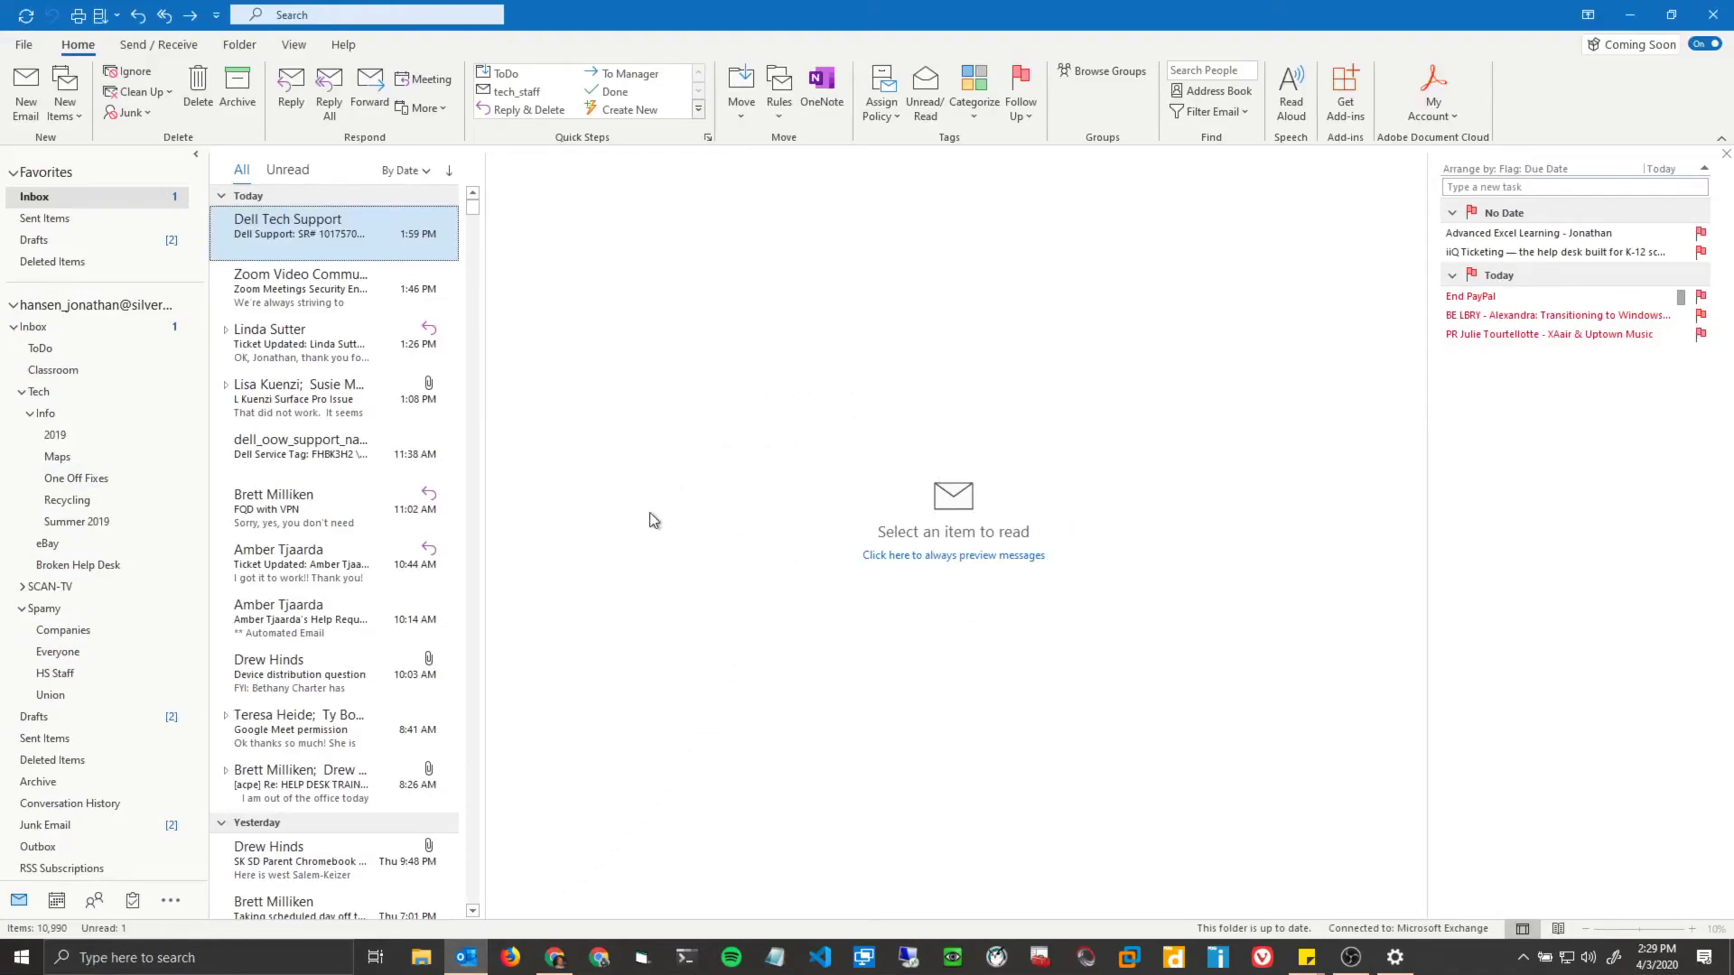
{"action": "mouse_move", "coordinate": [56, 901]}
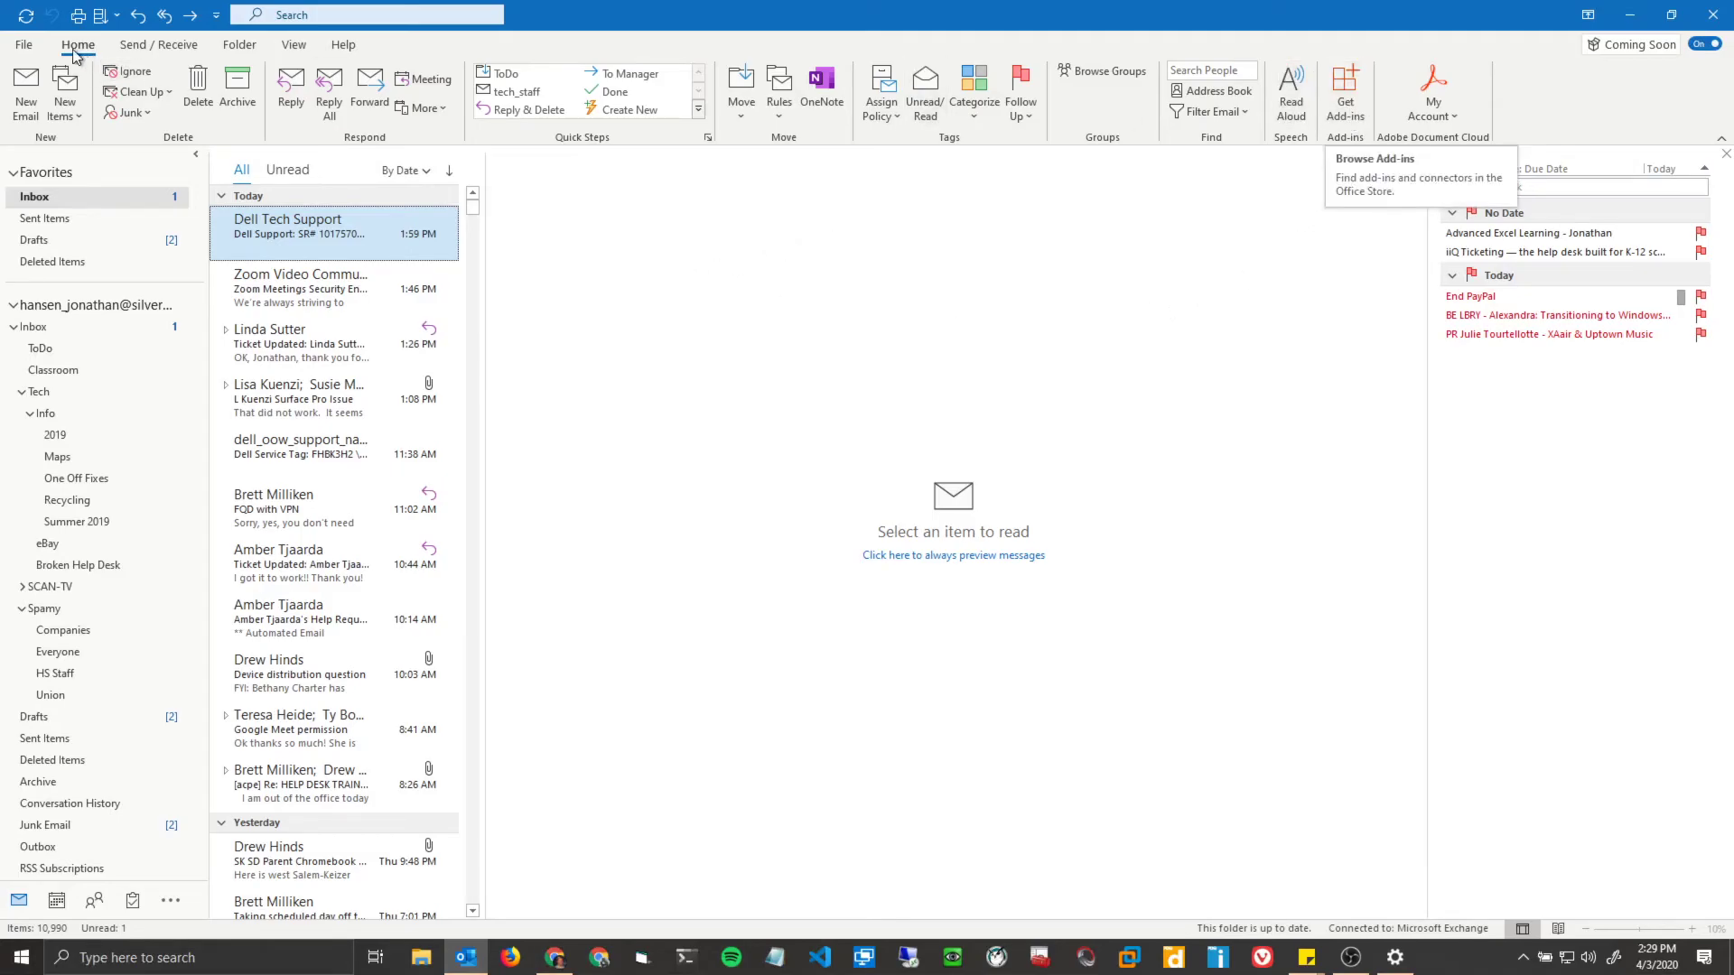
{"action": "left_click", "coordinate": [1345, 95]}
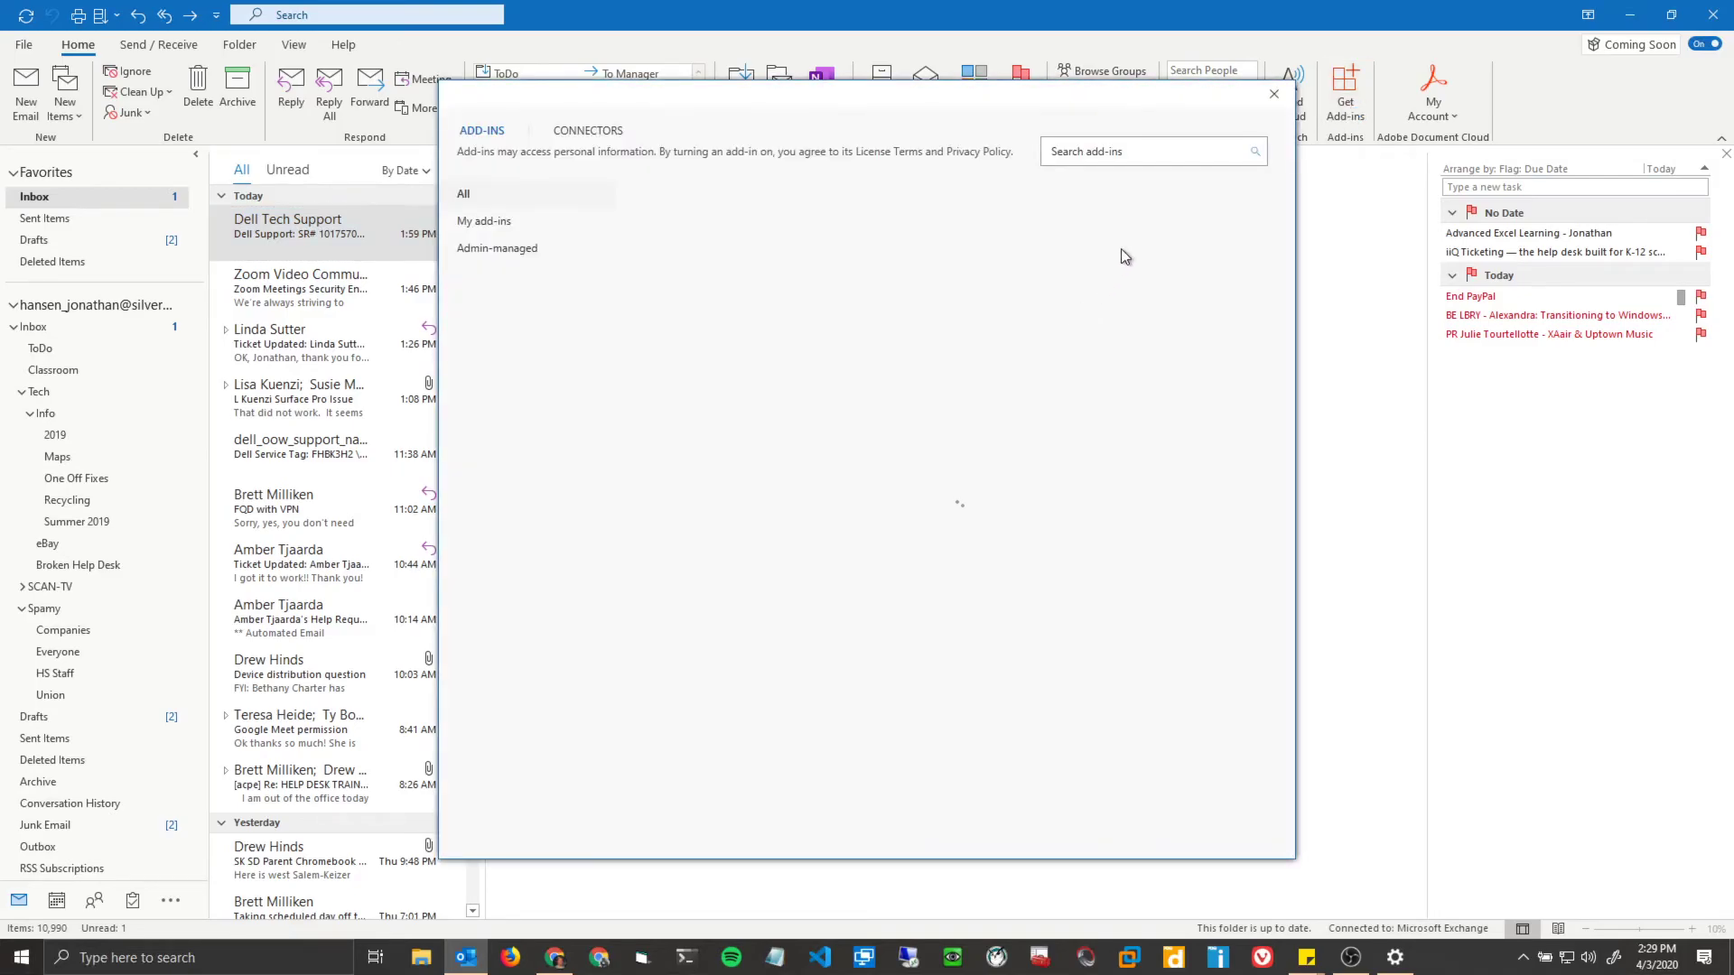
{"action": "left_click", "coordinate": [1141, 159]}
{"action": "type", "text": "h"}
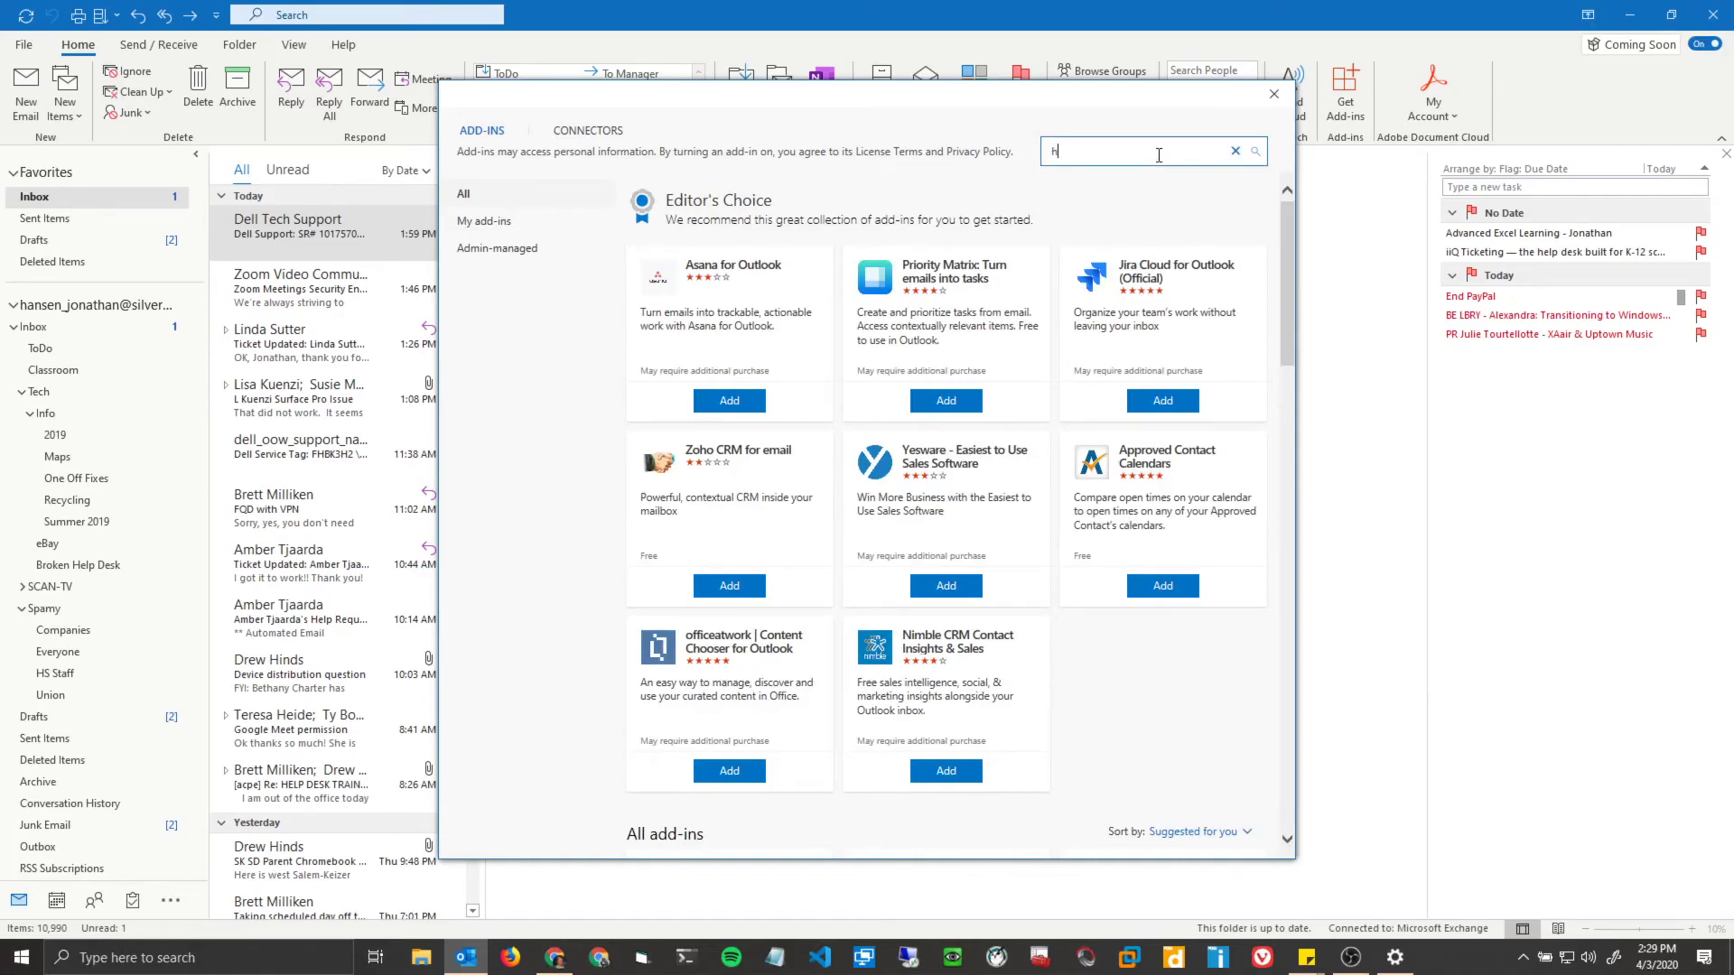
{"action": "type", "text": "angouts meet"}
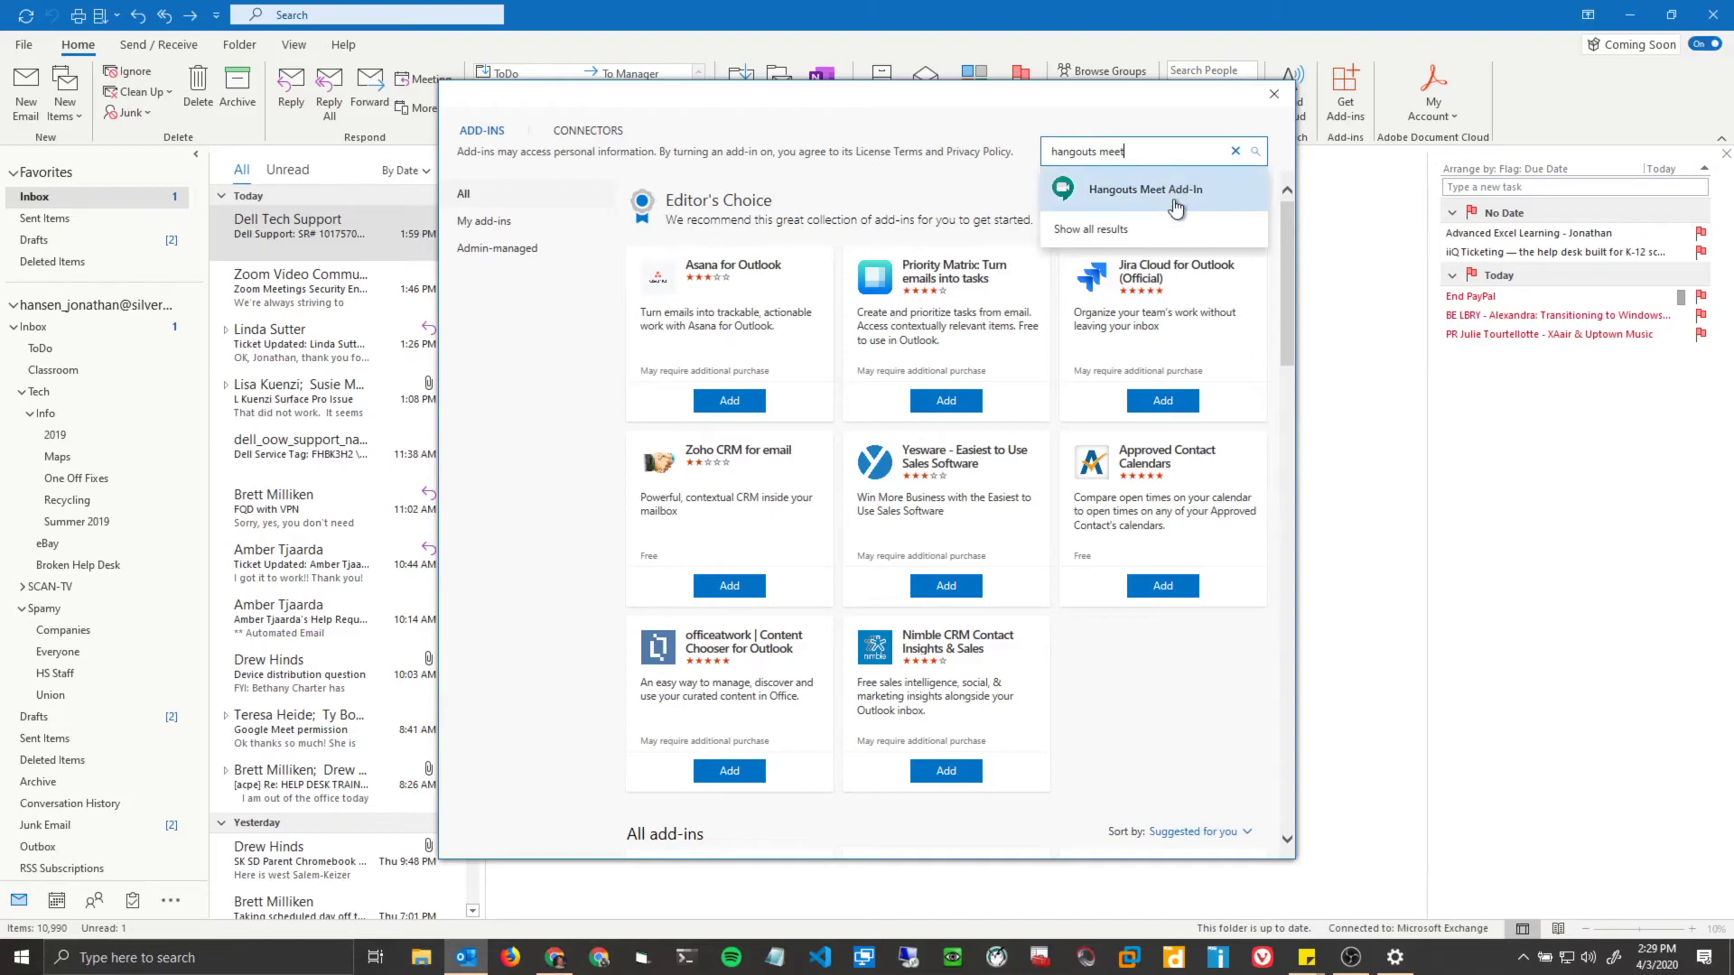
Step: Install the Hangouts Meet Add-In in Outlook and open its getting-started information
{"action": "left_click", "coordinate": [1175, 207]}
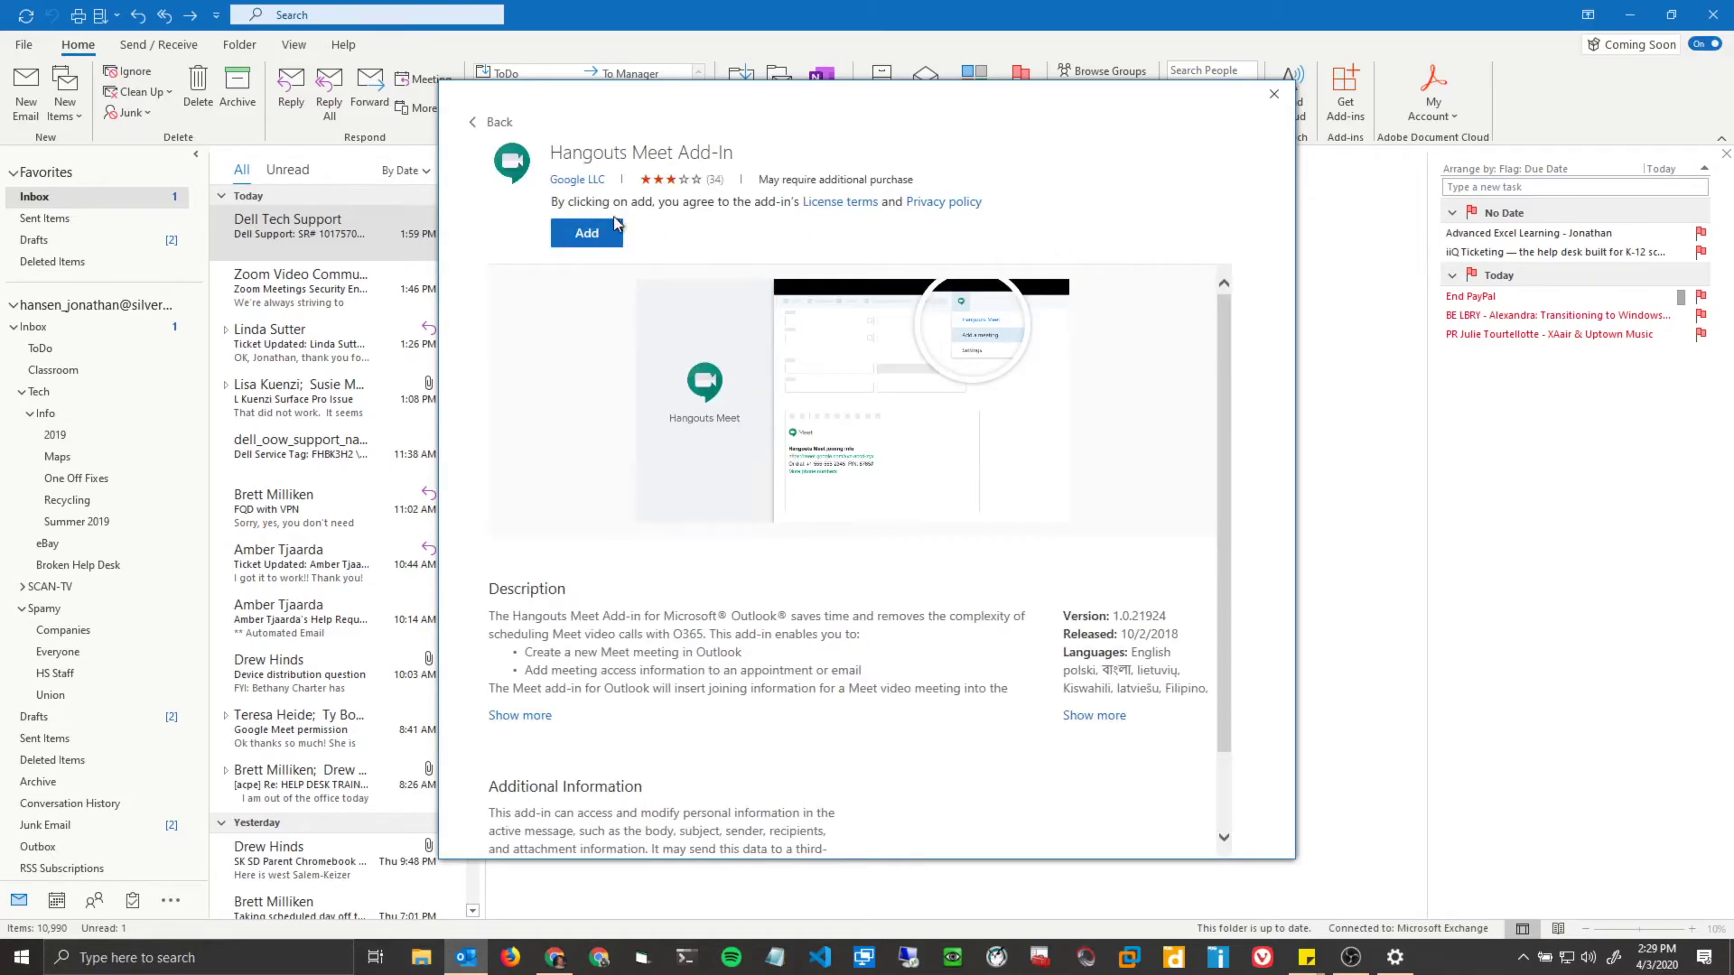
{"action": "left_click", "coordinate": [593, 233]}
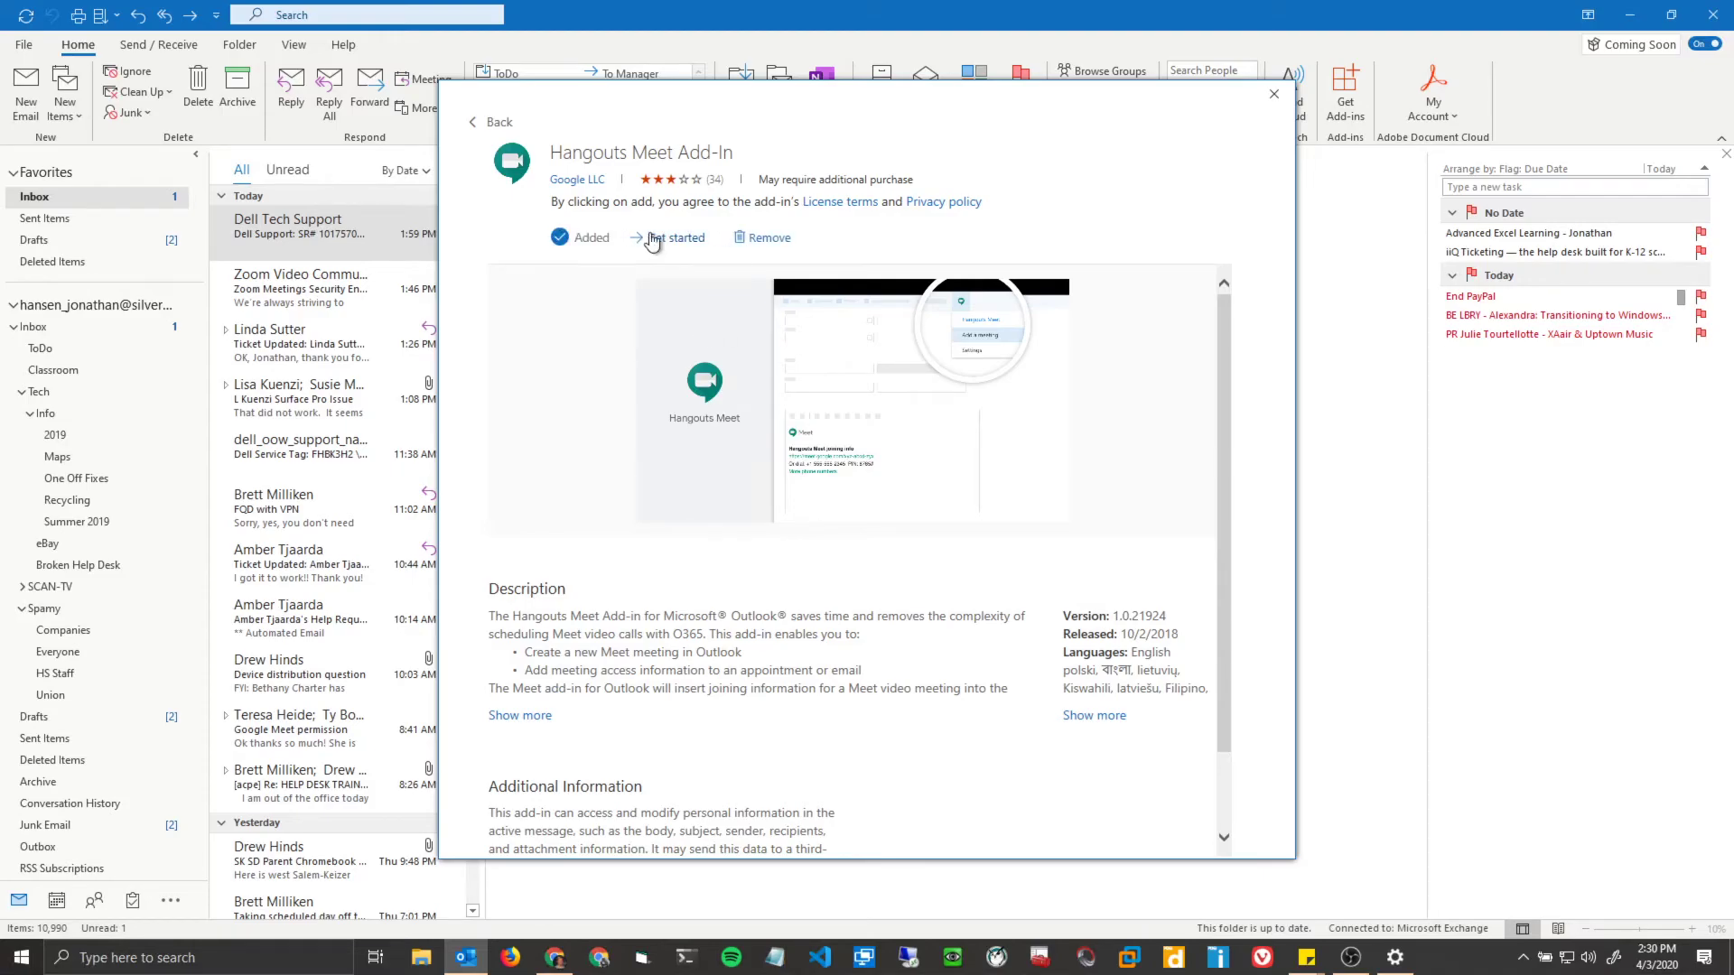
{"action": "left_click", "coordinate": [652, 240]}
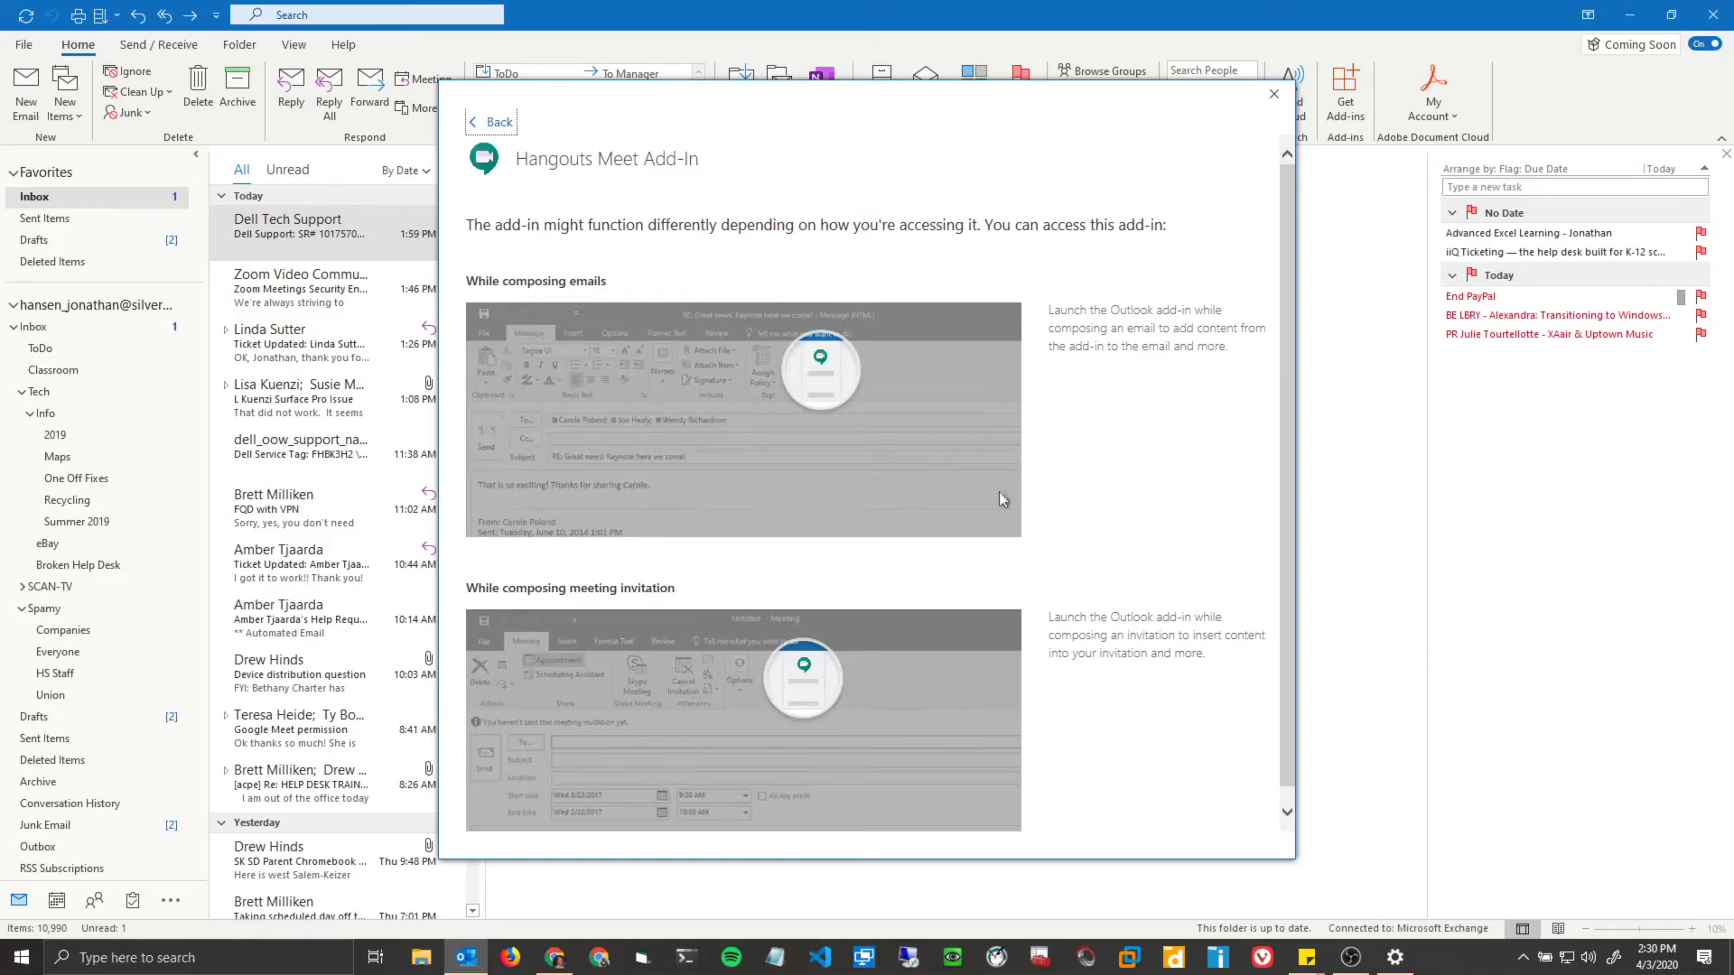
Step: Close the add-in's getting-started information and create a new Outlook meeting titled "Second Meeting"
{"action": "scroll", "coordinate": [560, 312], "scroll_direction": "down", "scroll_amount": 1}
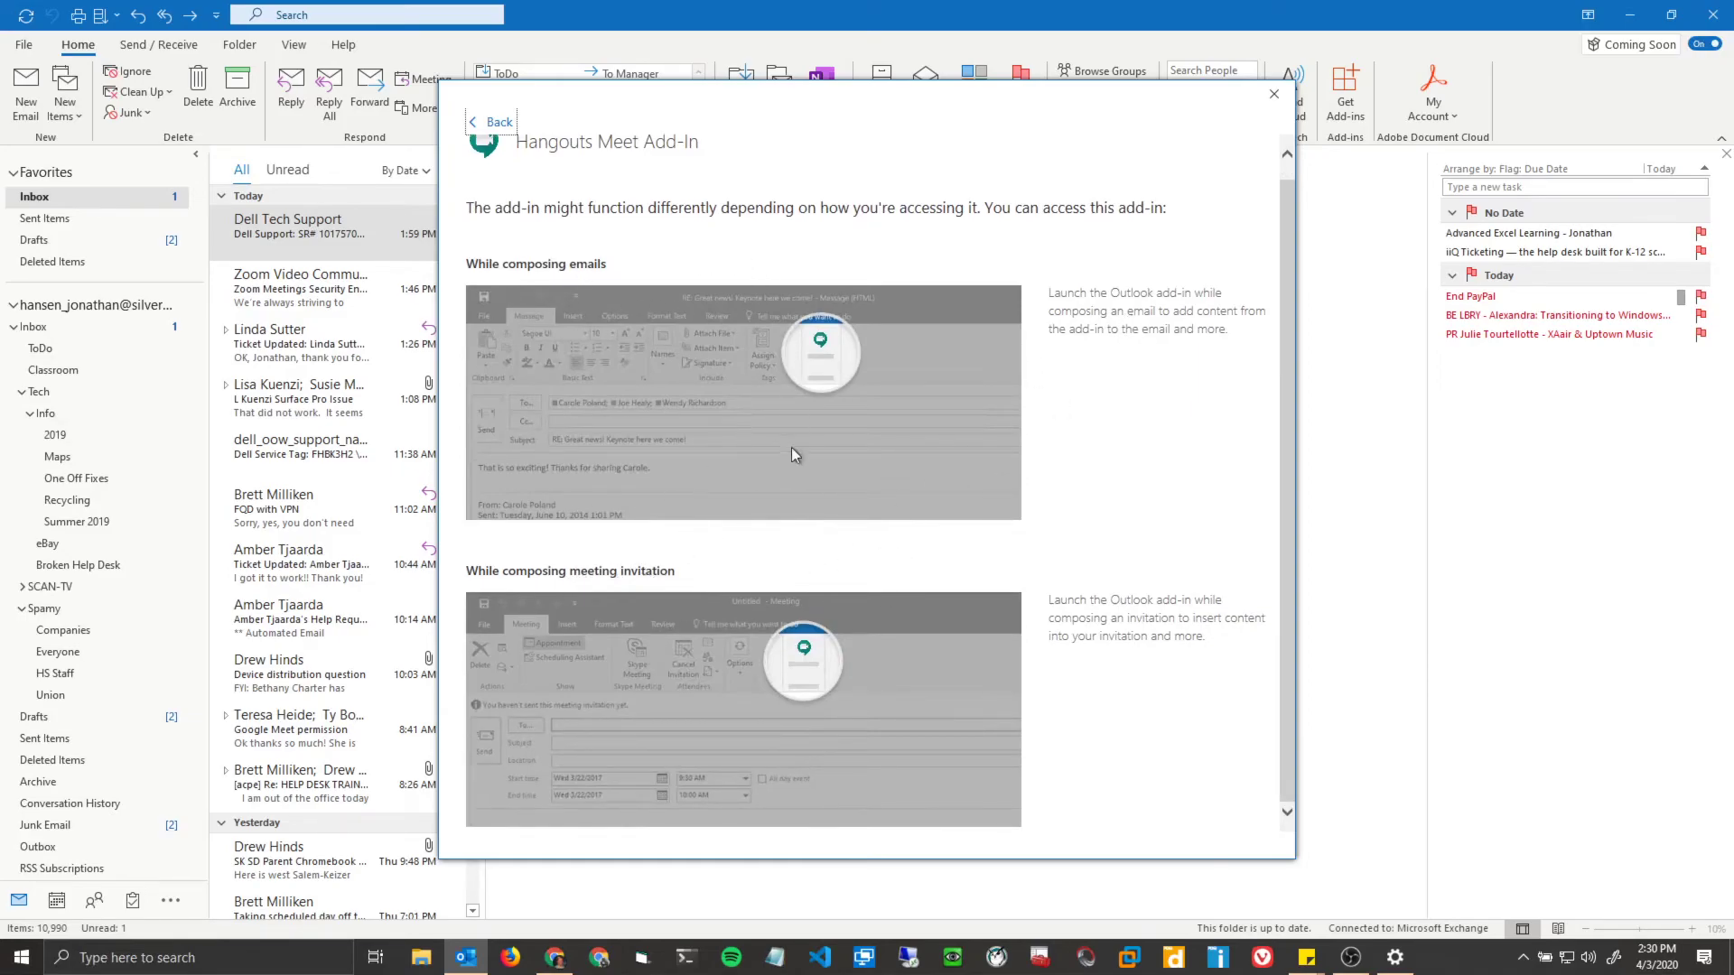
{"action": "left_click", "coordinate": [1274, 99]}
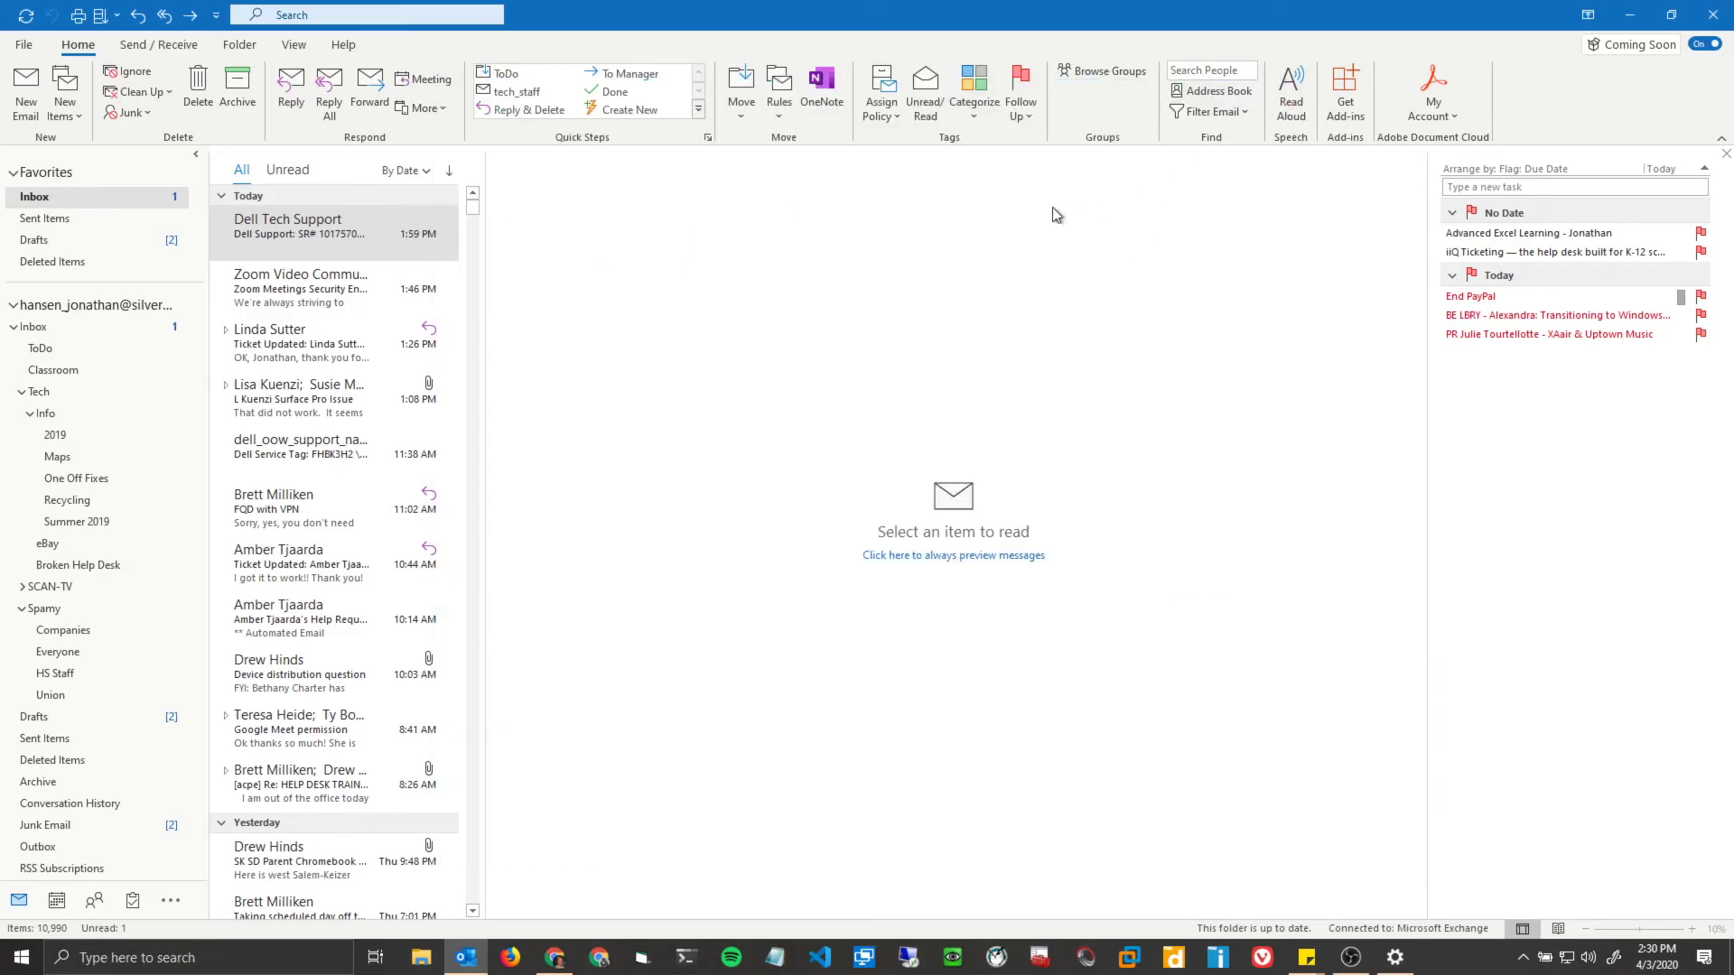
{"action": "left_click", "coordinate": [65, 107]}
{"action": "left_click", "coordinate": [121, 182]}
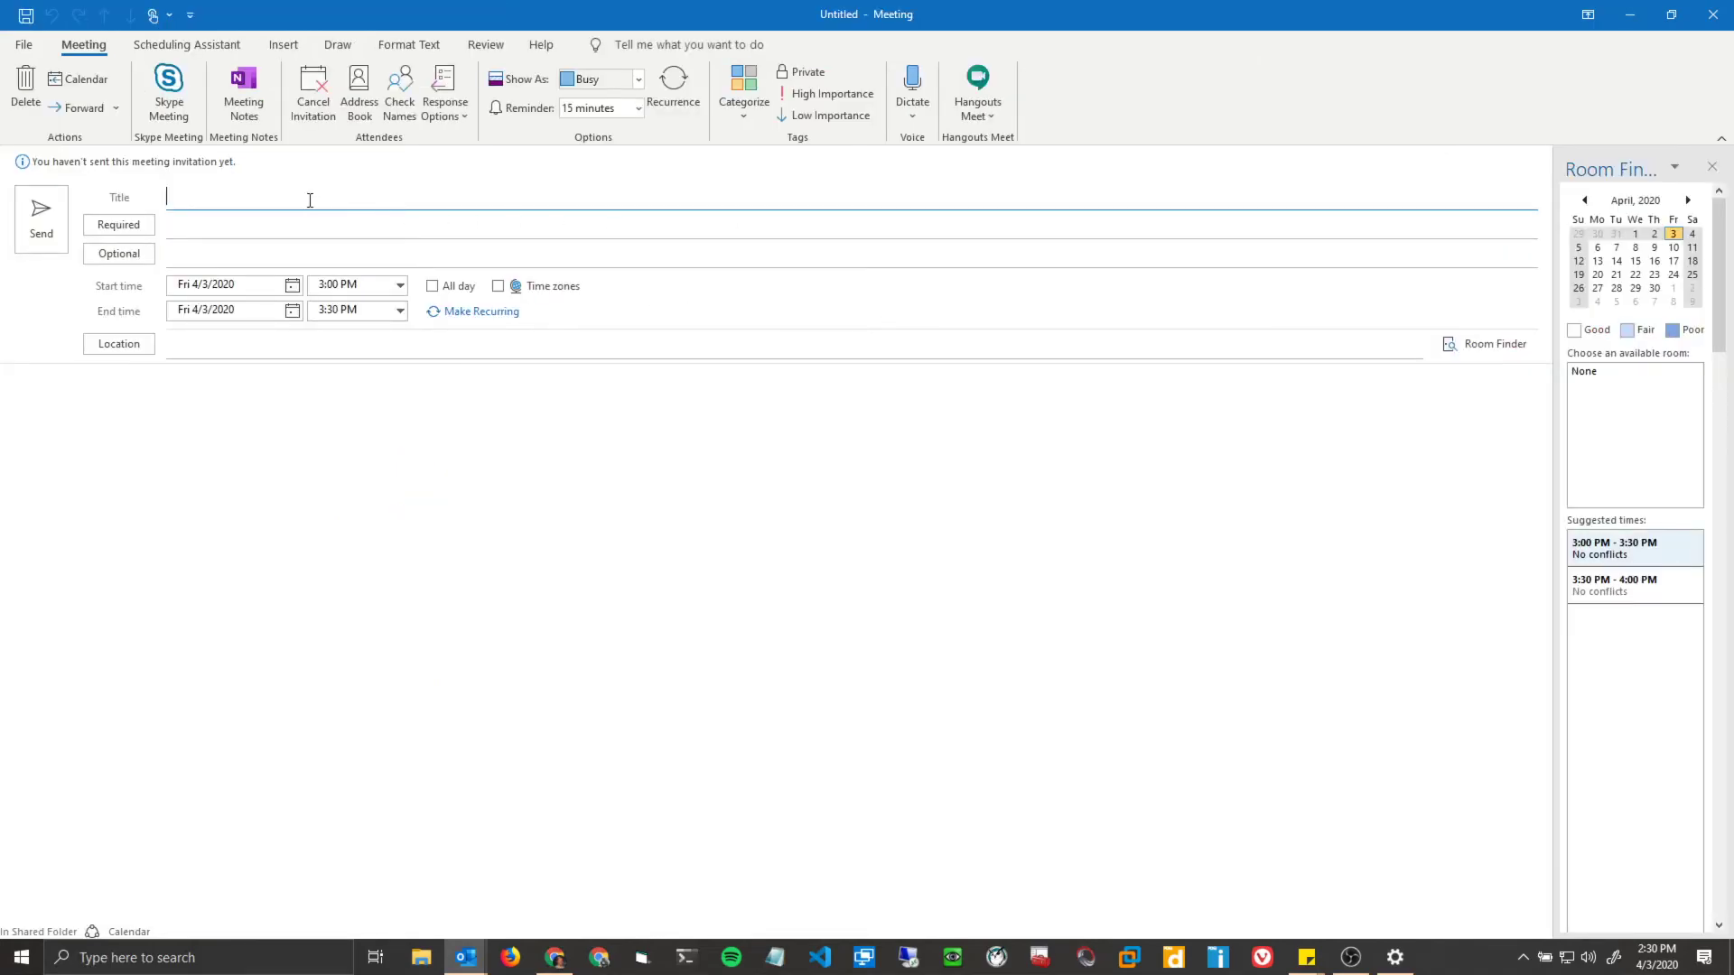
{"action": "type", "text": "Second Meeting"}
{"action": "left_click", "coordinate": [243, 375]}
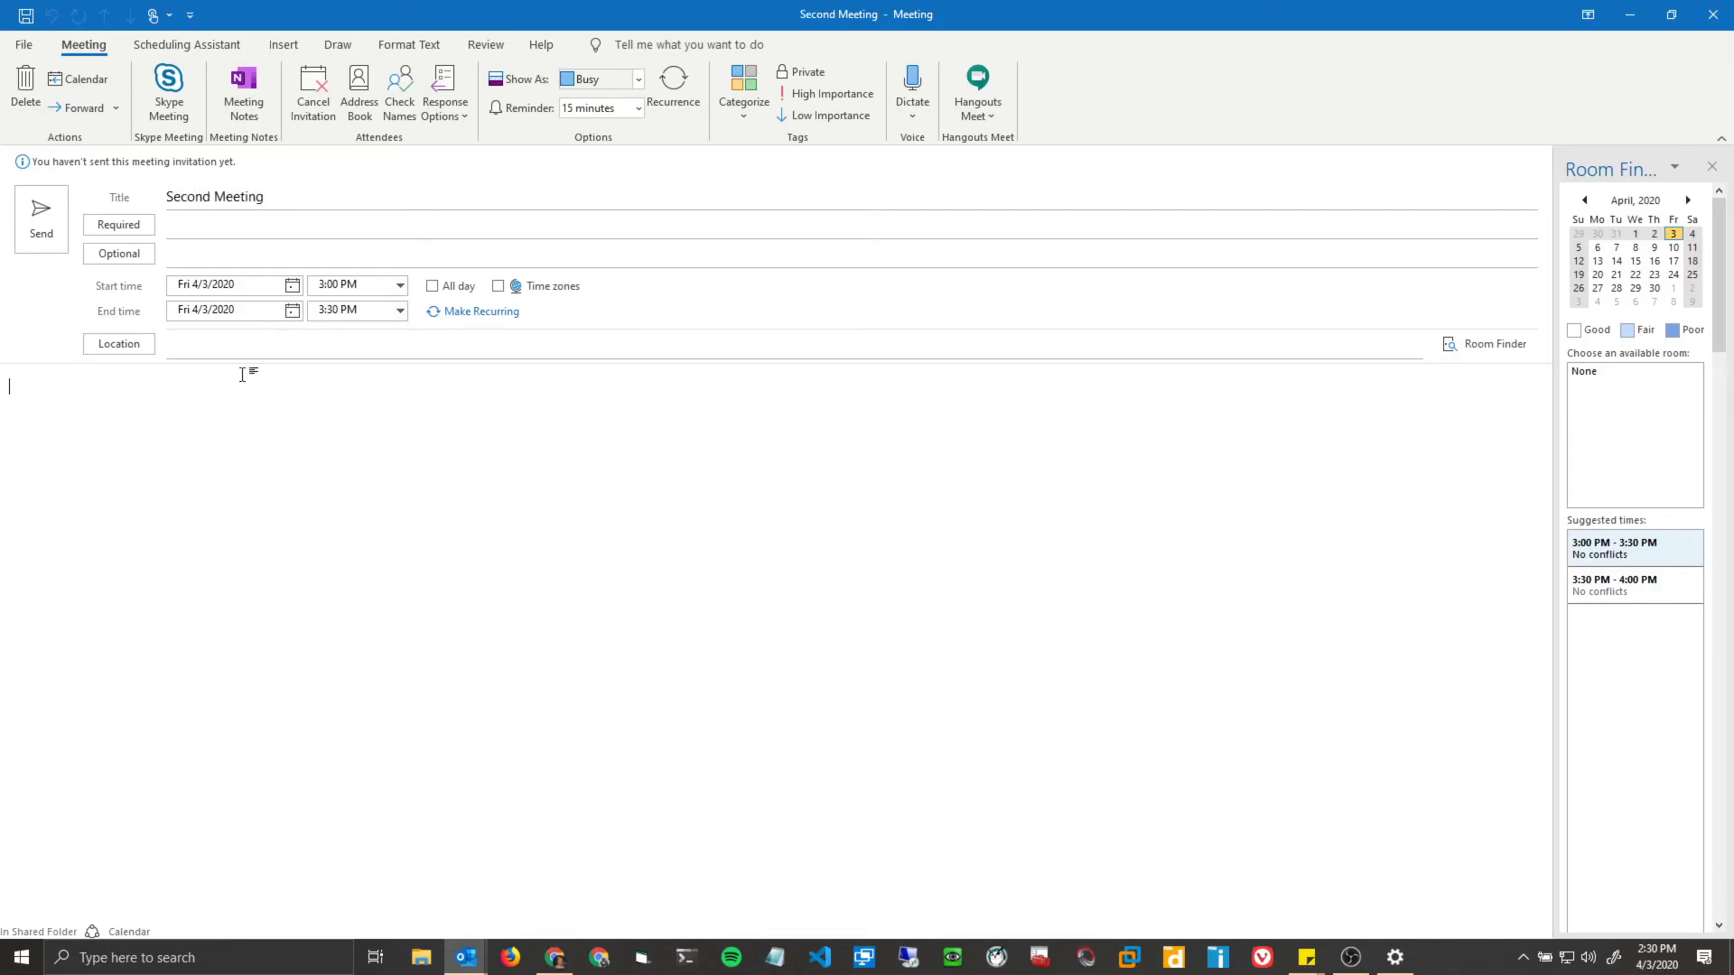
Step: Add the organizer's own address as a required attendee and set the meeting location to "Virtual"
{"action": "left_click", "coordinate": [286, 221]}
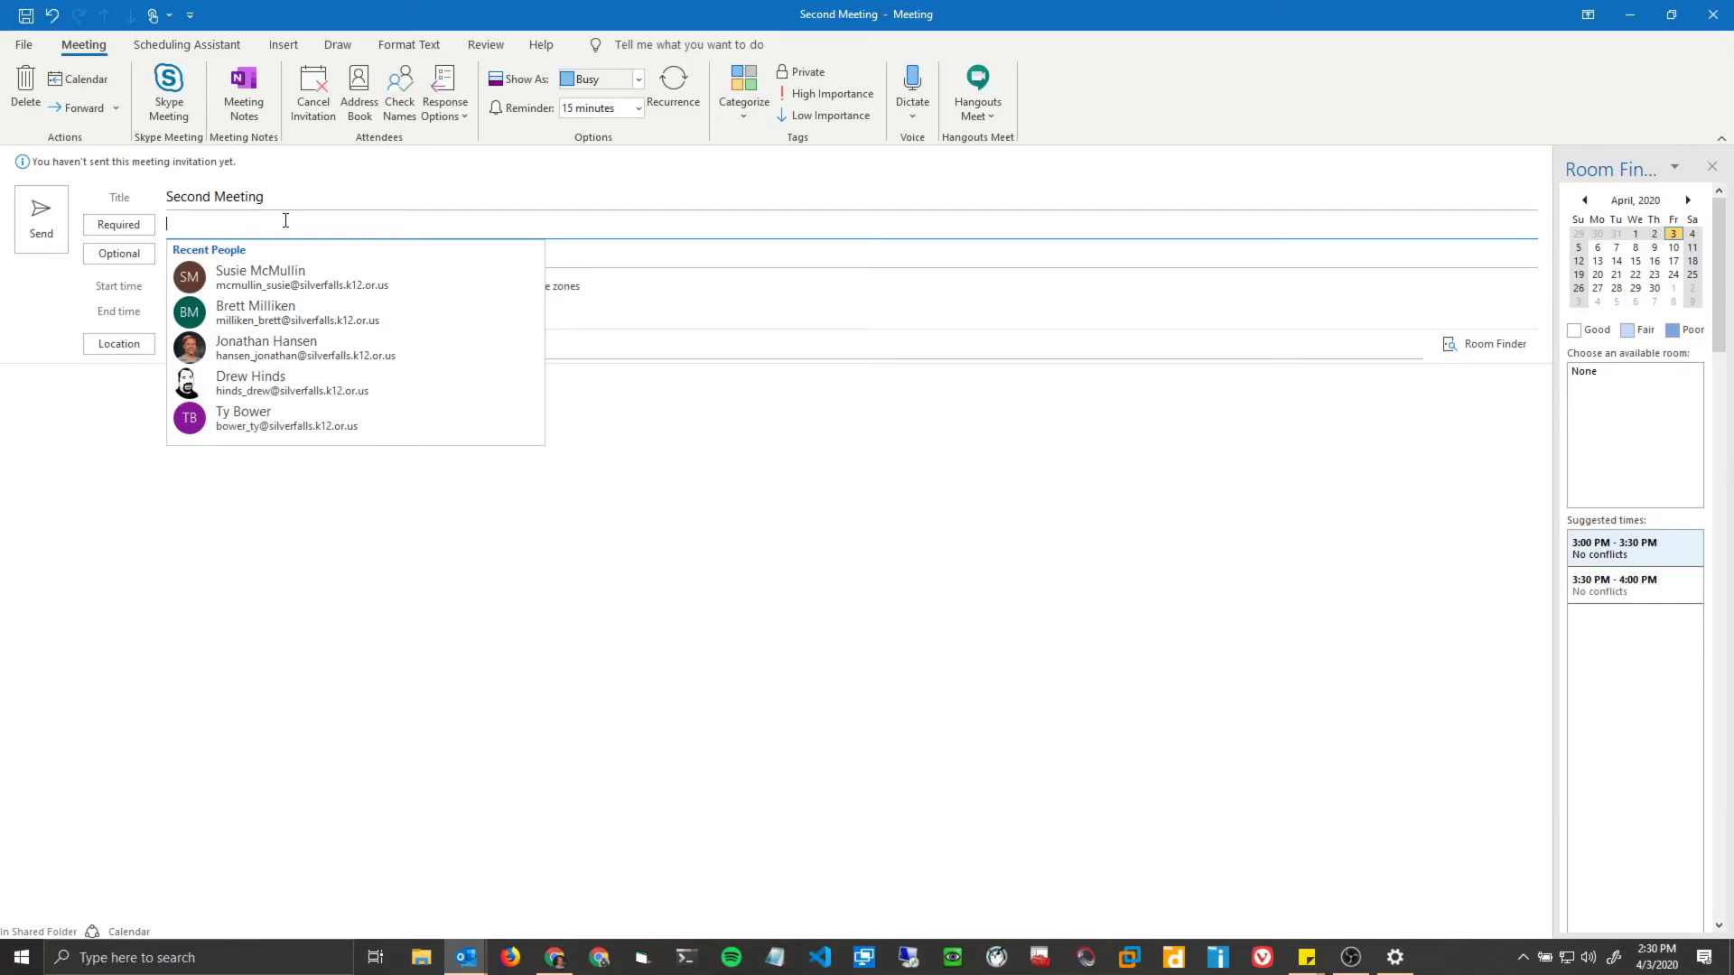
{"action": "type", "text": "jonath"}
{"action": "key", "text": "Return"}
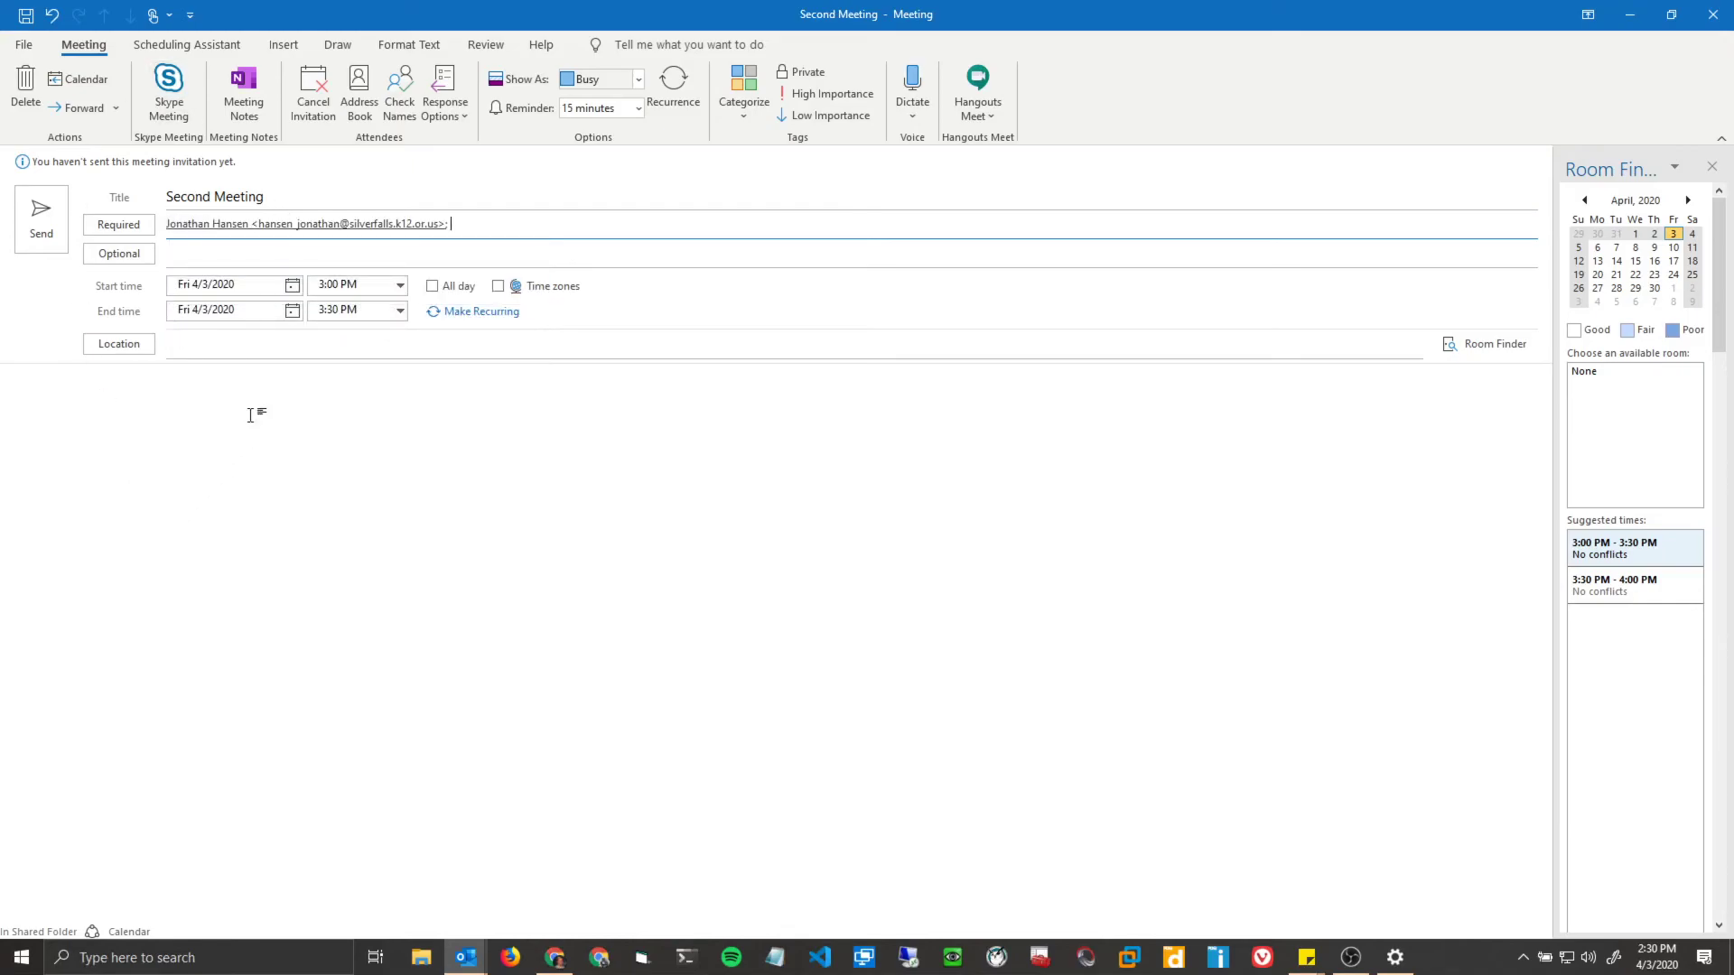
{"action": "left_click", "coordinate": [264, 353]}
{"action": "type", "text": "Virt"}
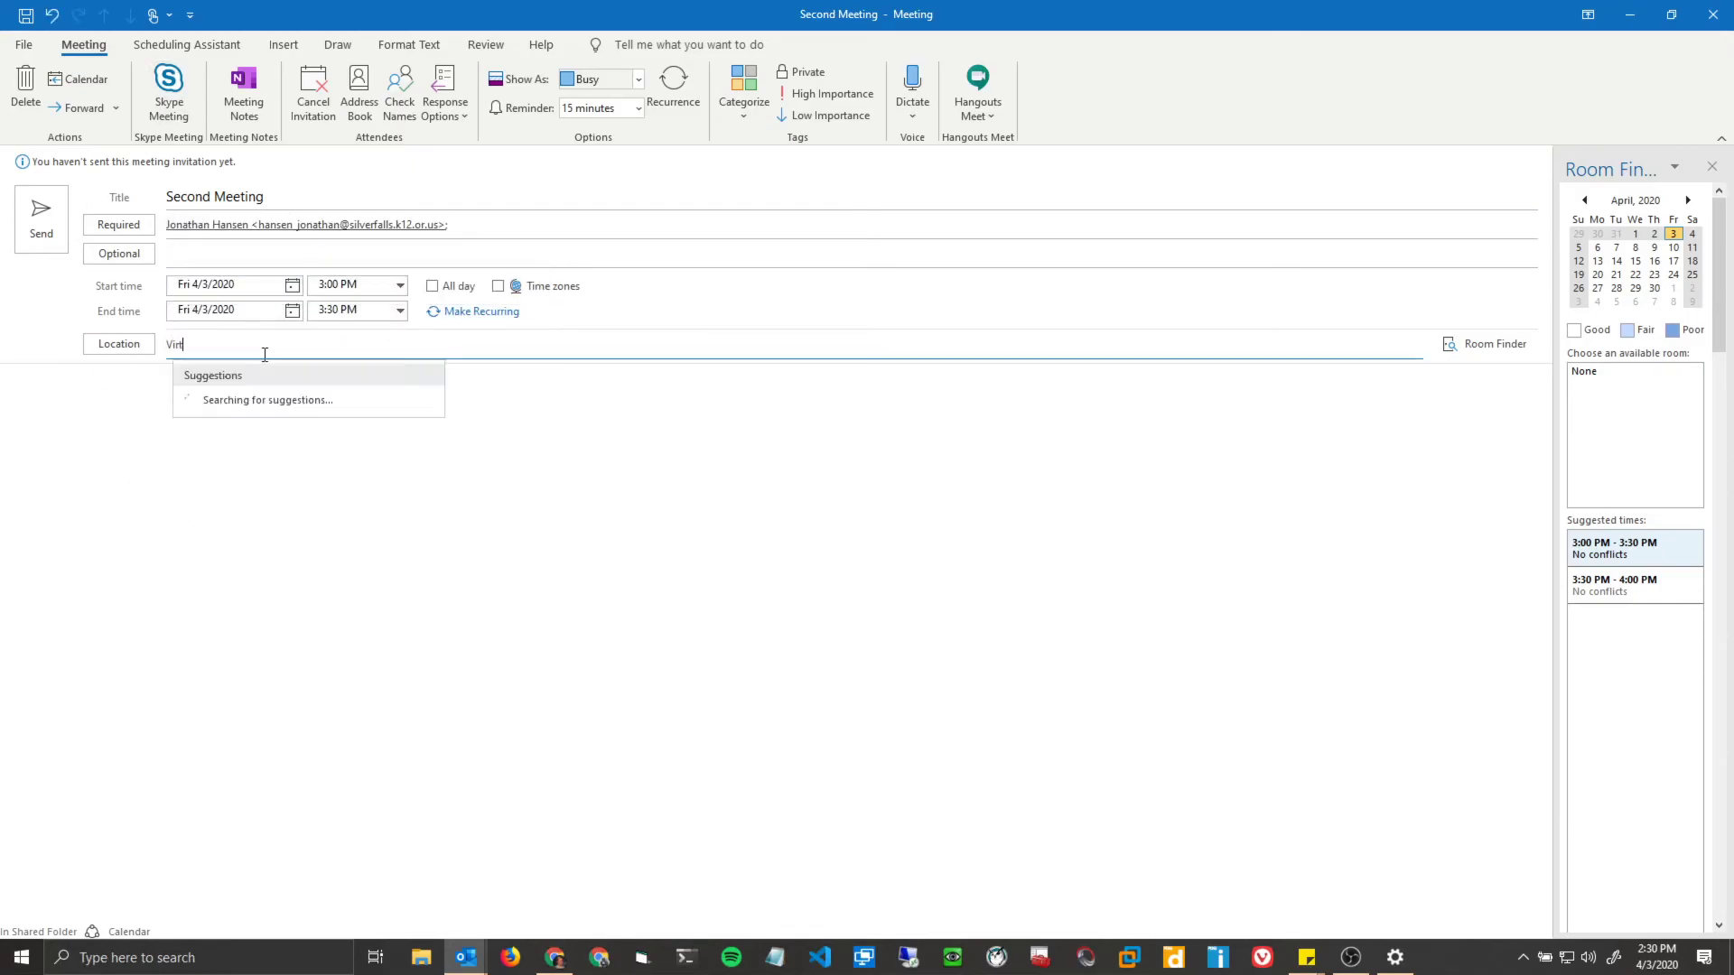
{"action": "type", "text": "ual"}
{"action": "left_click", "coordinate": [237, 406]}
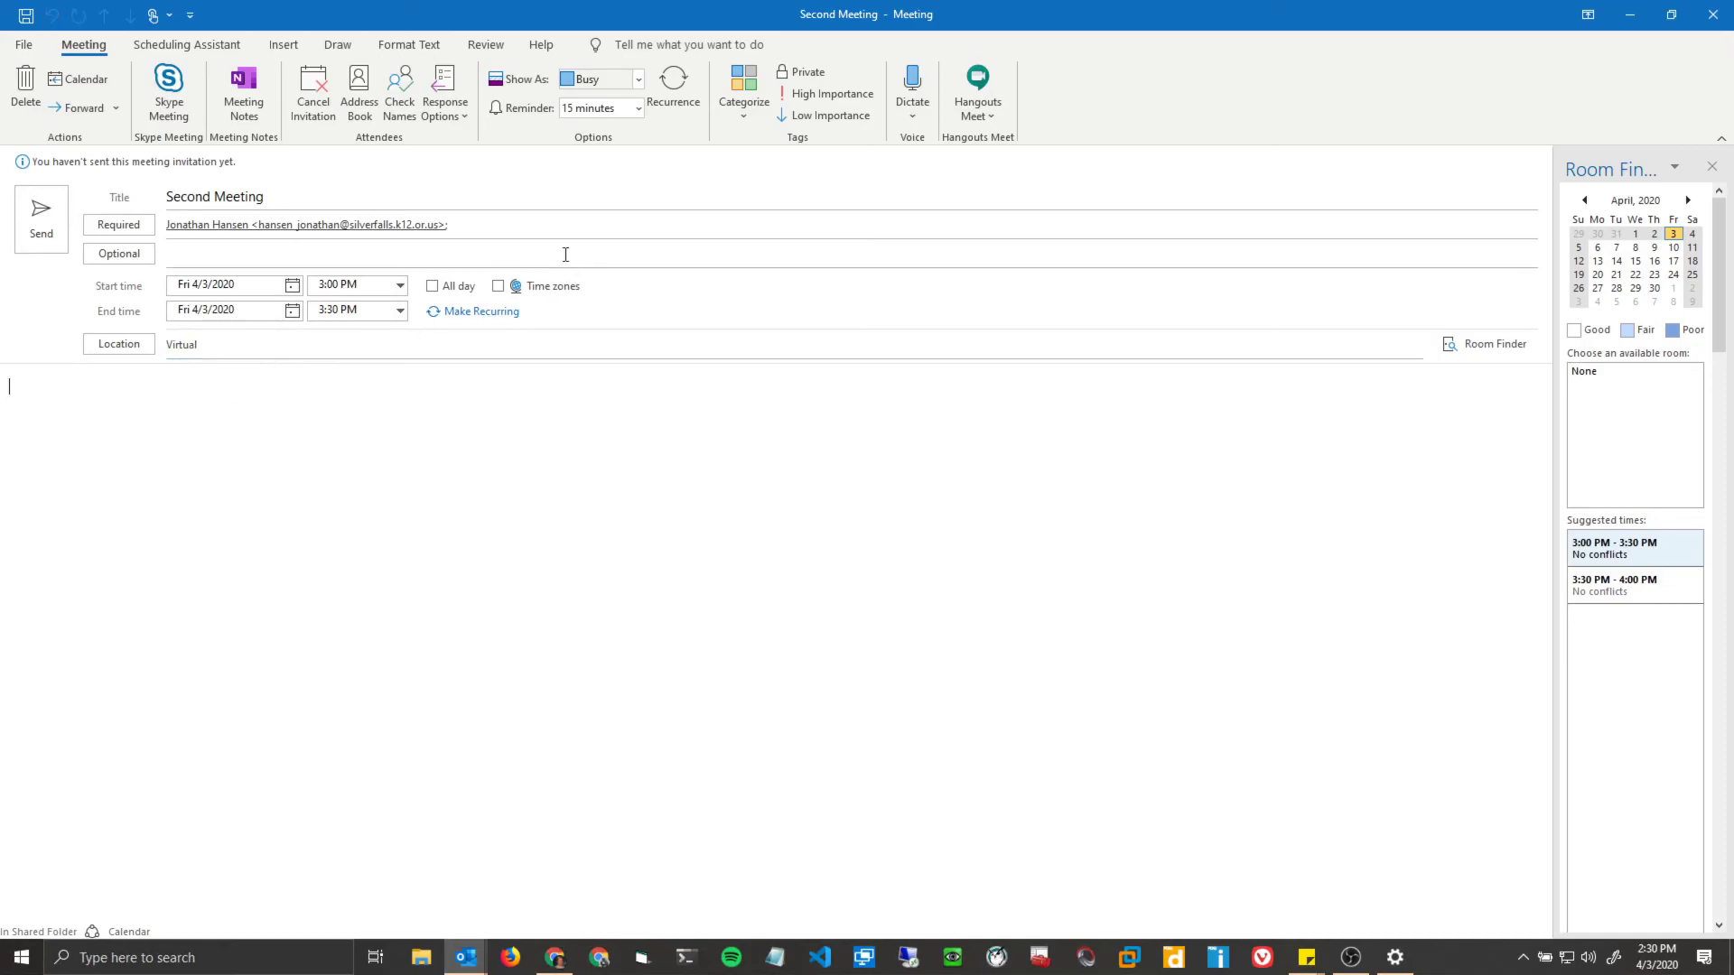
Step: Add a Hangouts Meet meeting to the Second Meeting invitation so its joining info is inserted in the body
{"action": "left_click", "coordinate": [998, 107]}
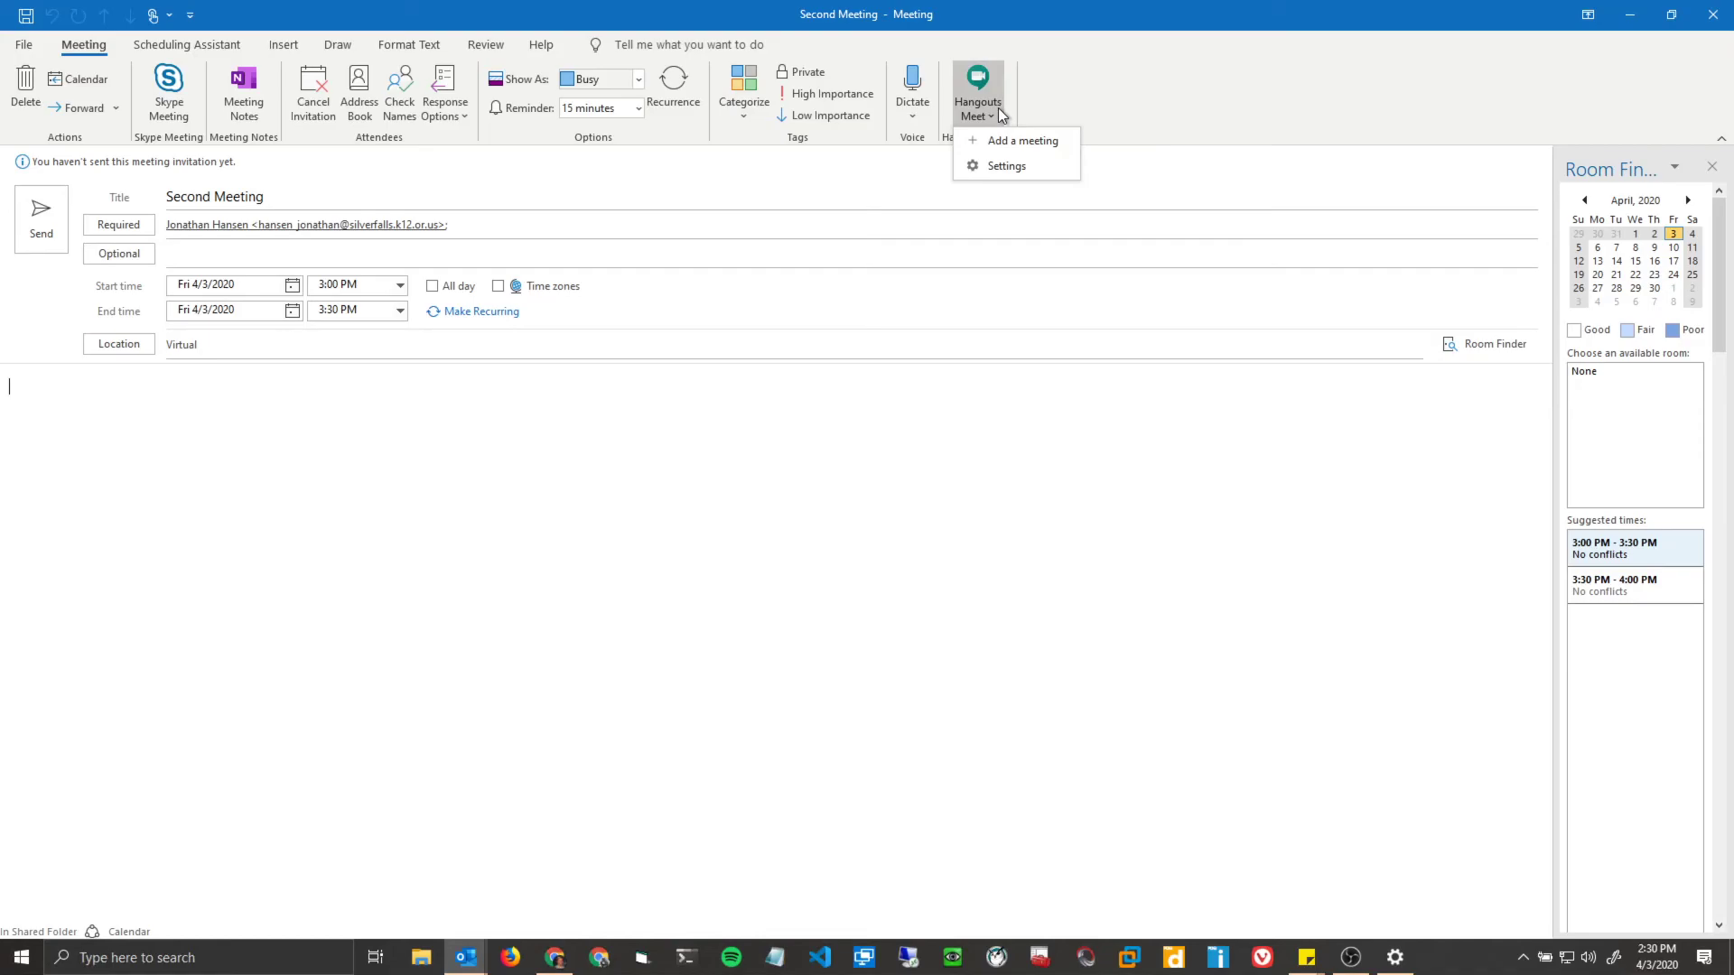
{"action": "left_click", "coordinate": [999, 141]}
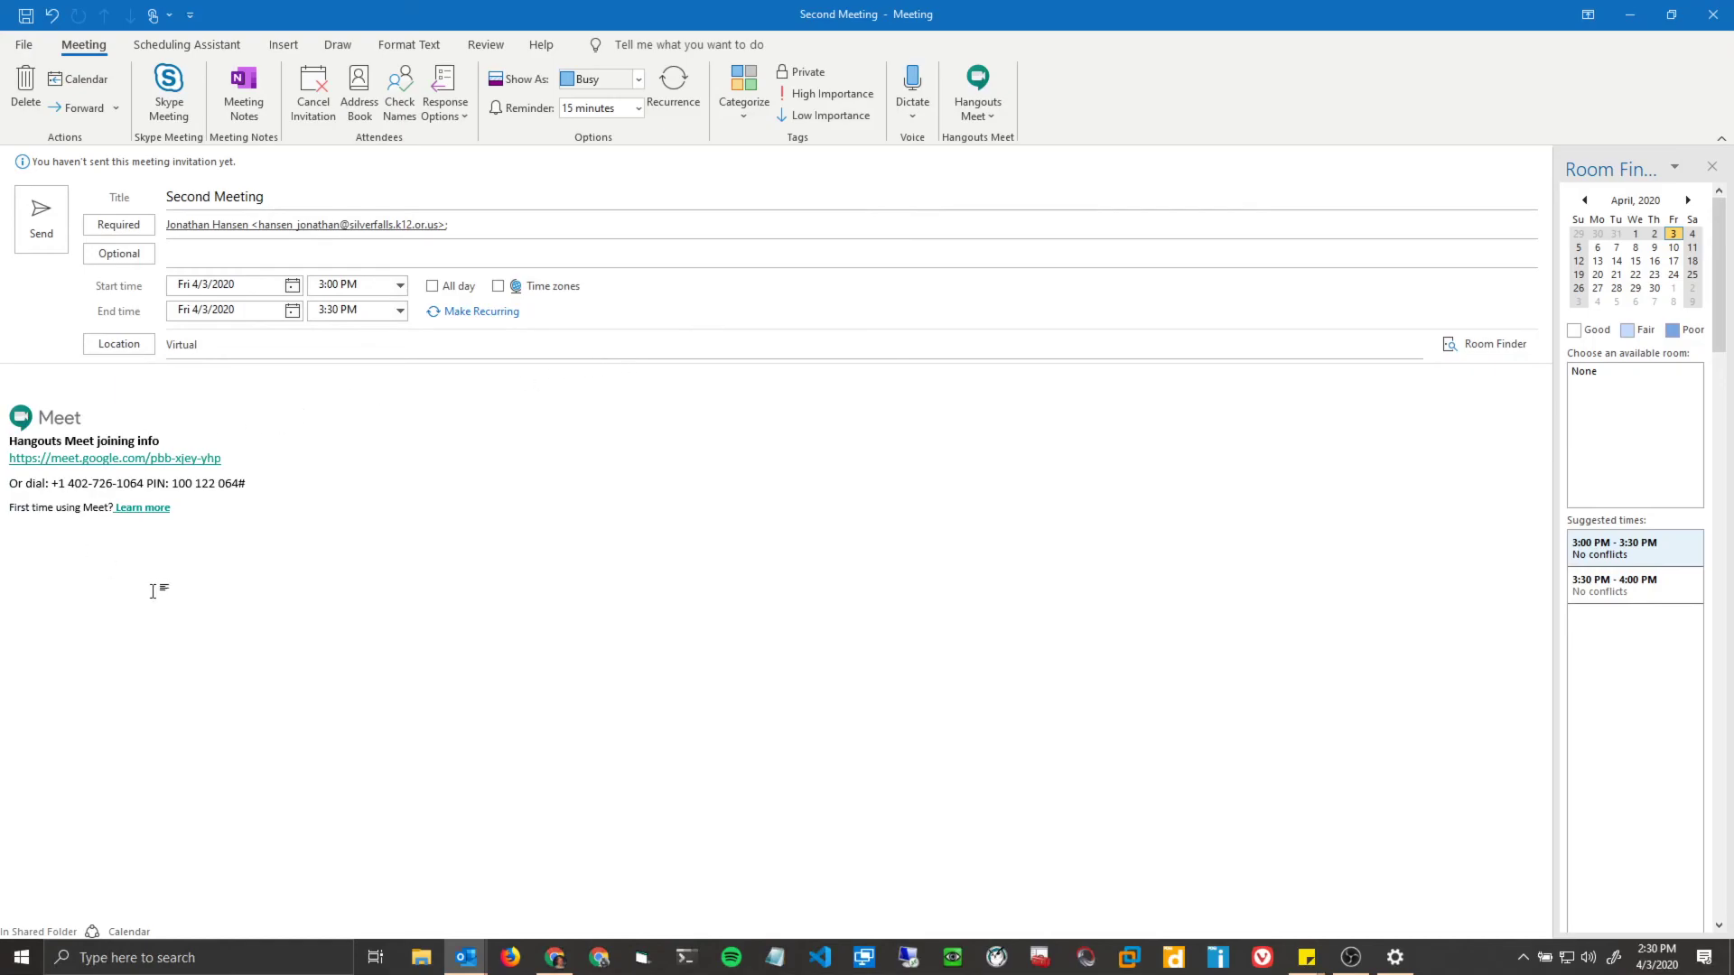
{"action": "left_click", "coordinate": [119, 457]}
{"action": "left_click", "coordinate": [564, 961]}
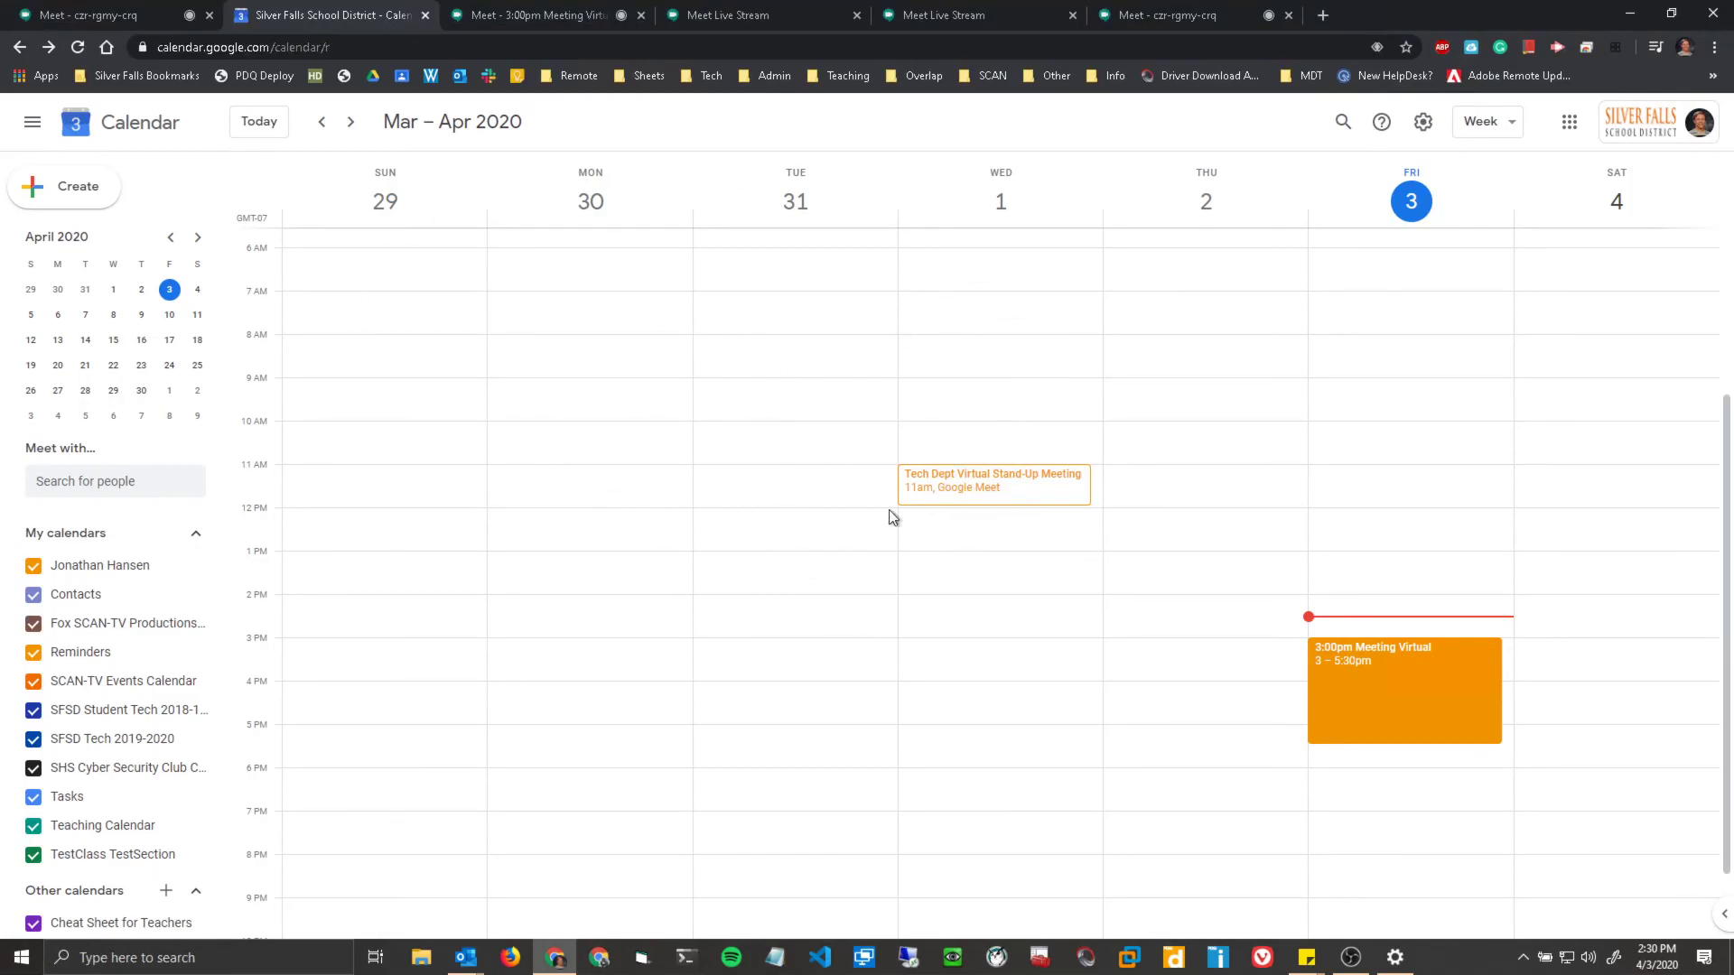
{"action": "mouse_move", "coordinate": [465, 955]}
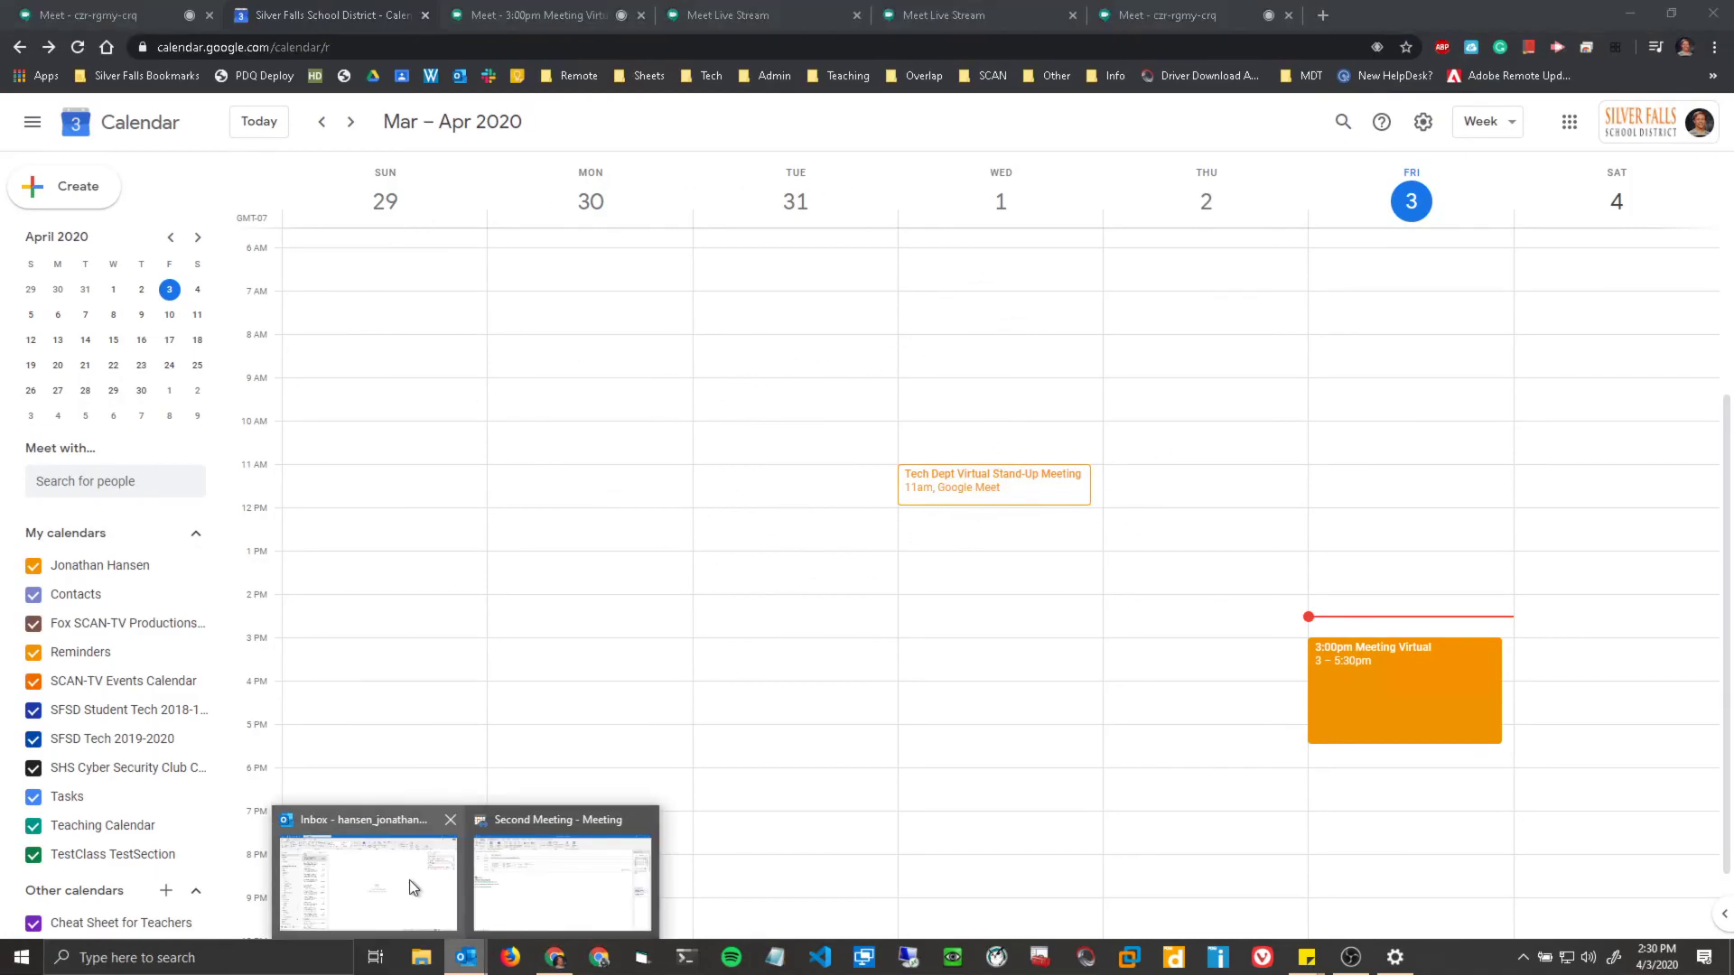
{"action": "left_click", "coordinate": [409, 881]}
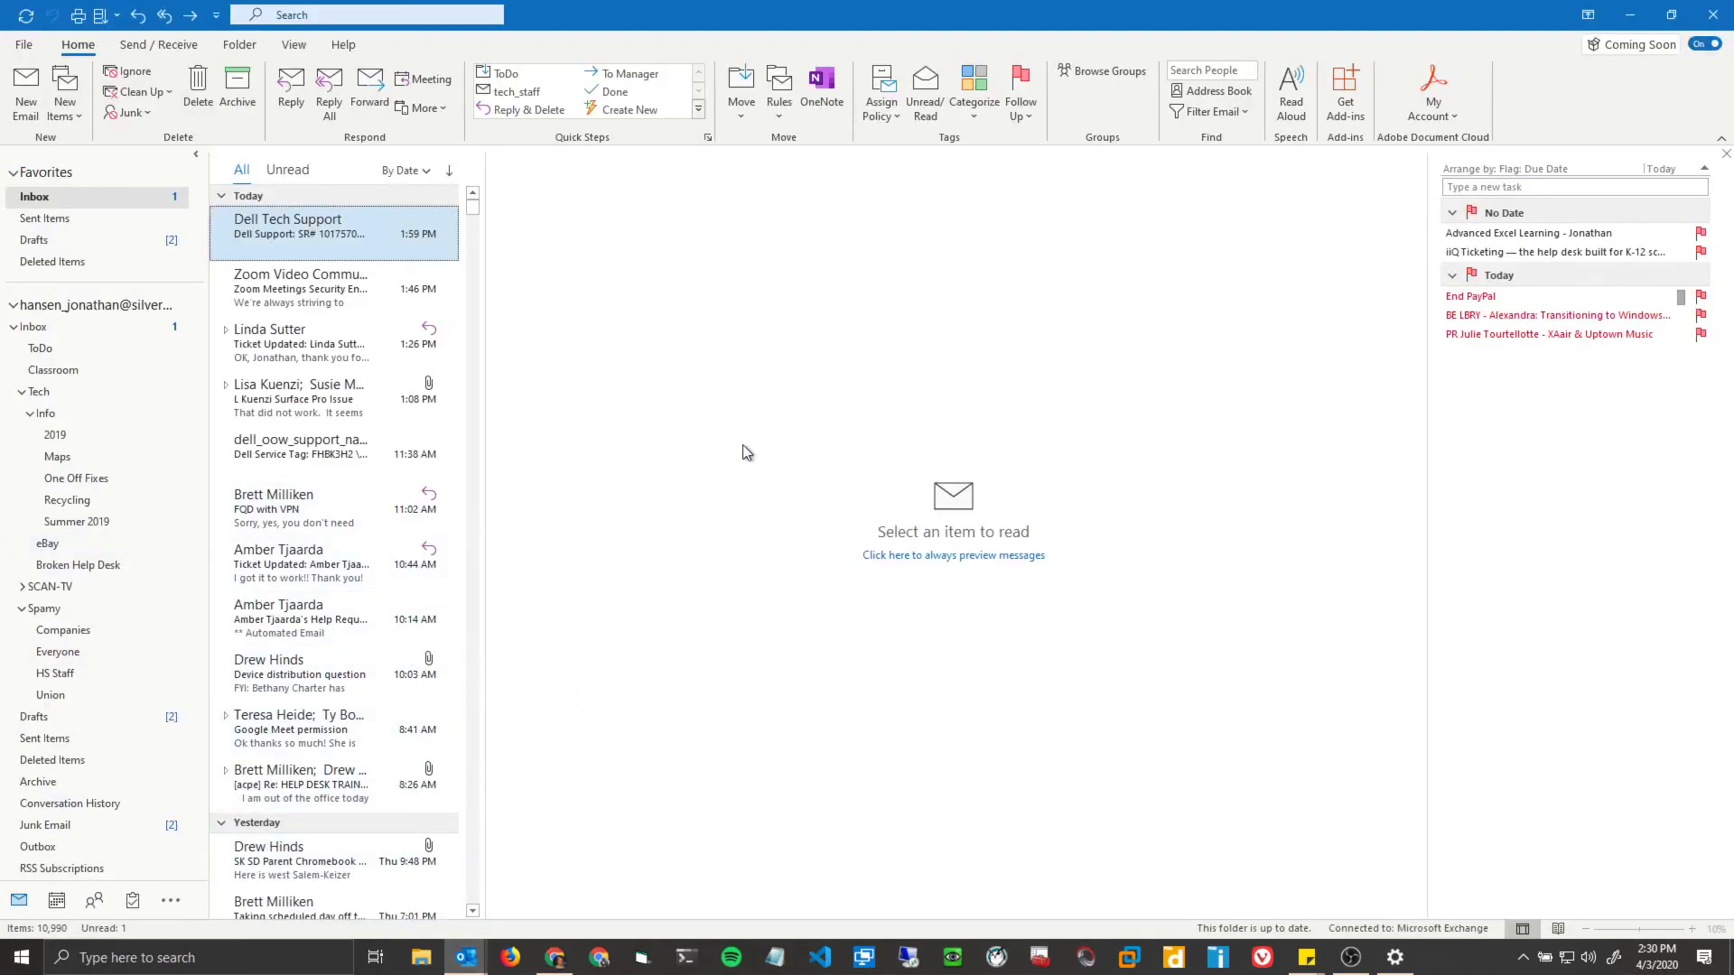
{"action": "mouse_move", "coordinate": [465, 955]}
{"action": "left_click", "coordinate": [493, 910]}
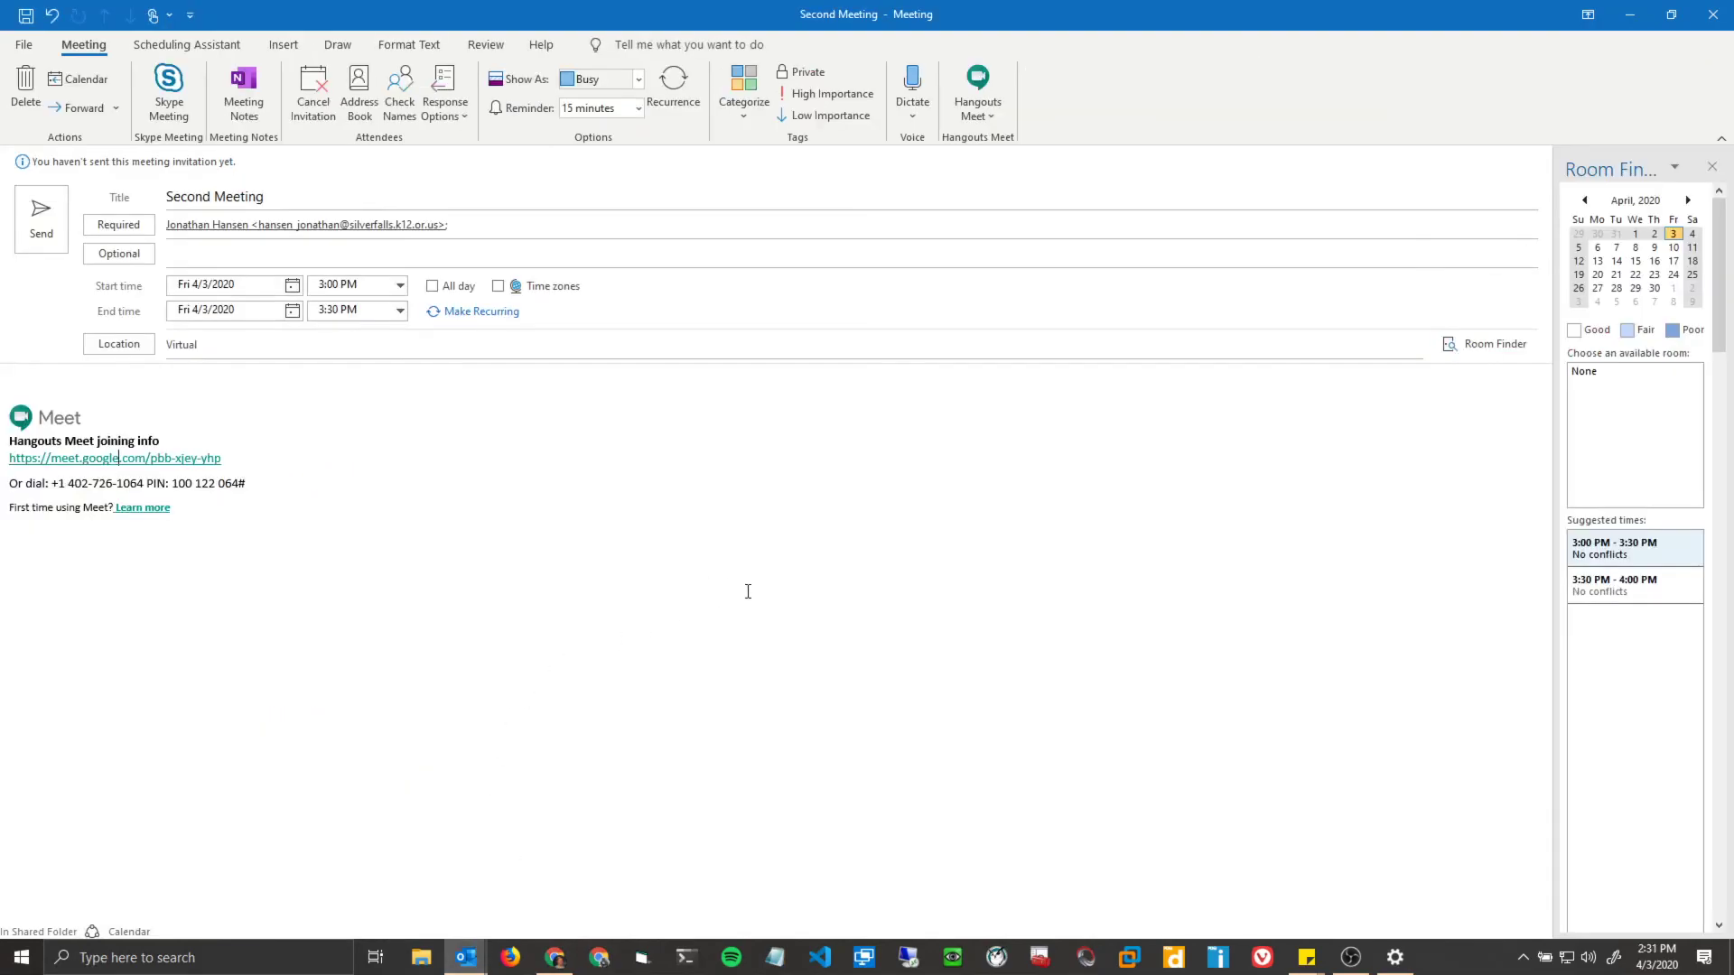
{"action": "left_click", "coordinate": [1630, 23]}
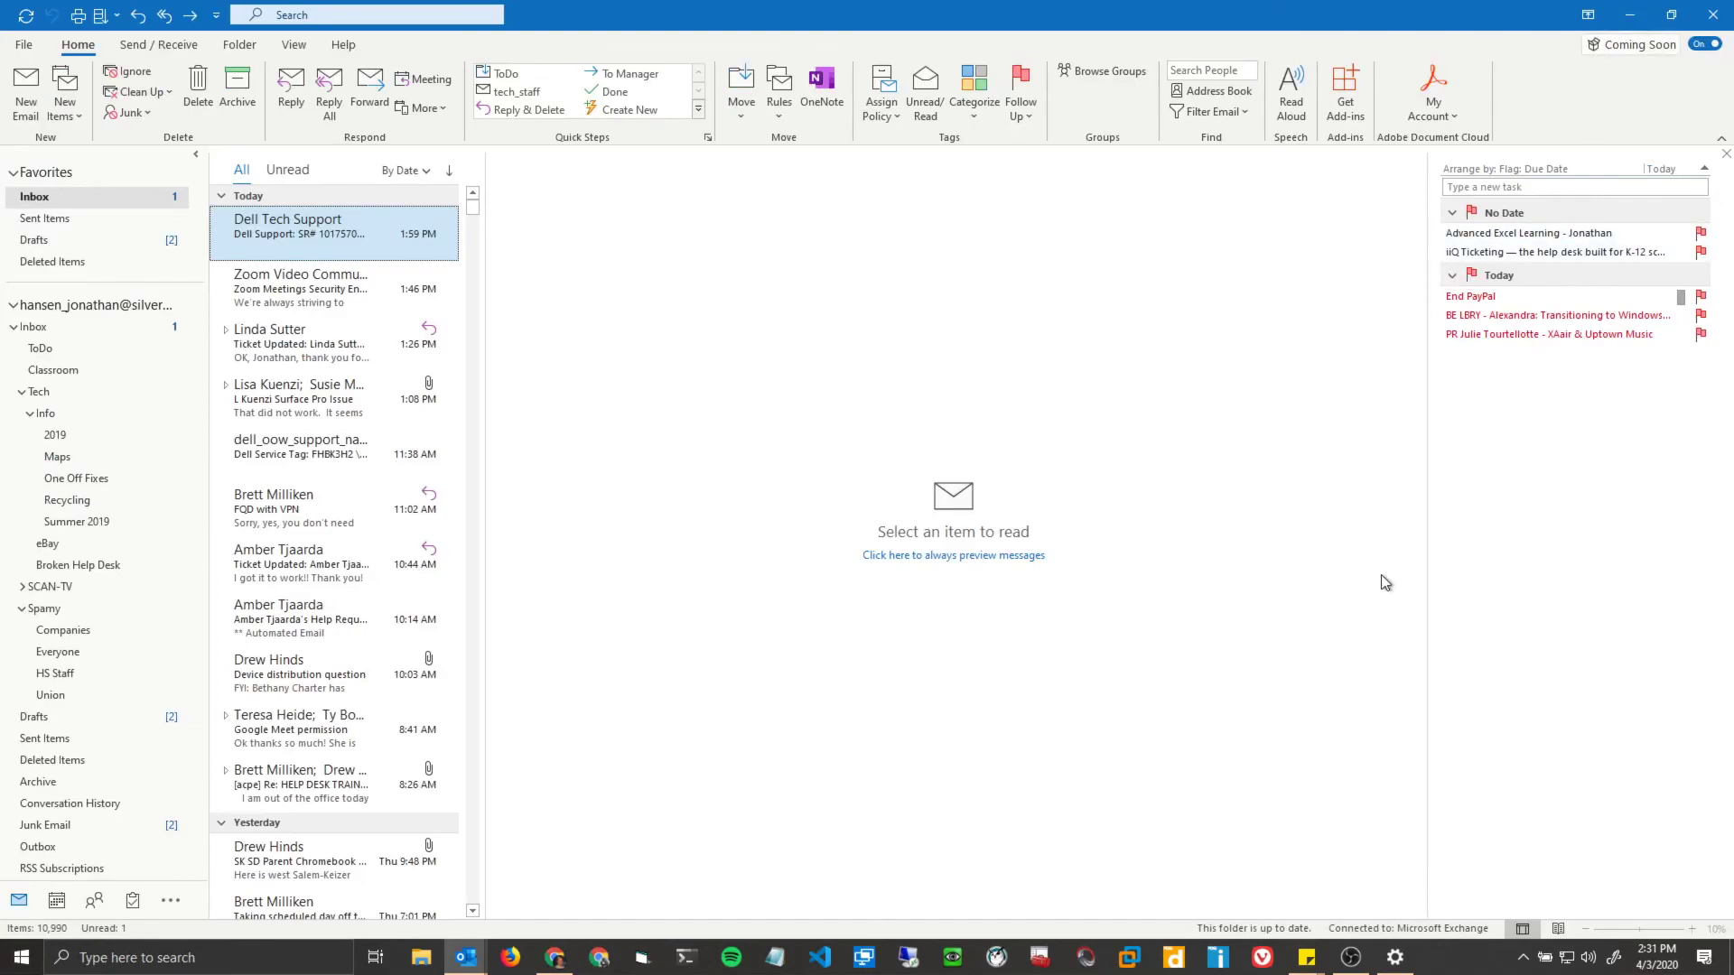